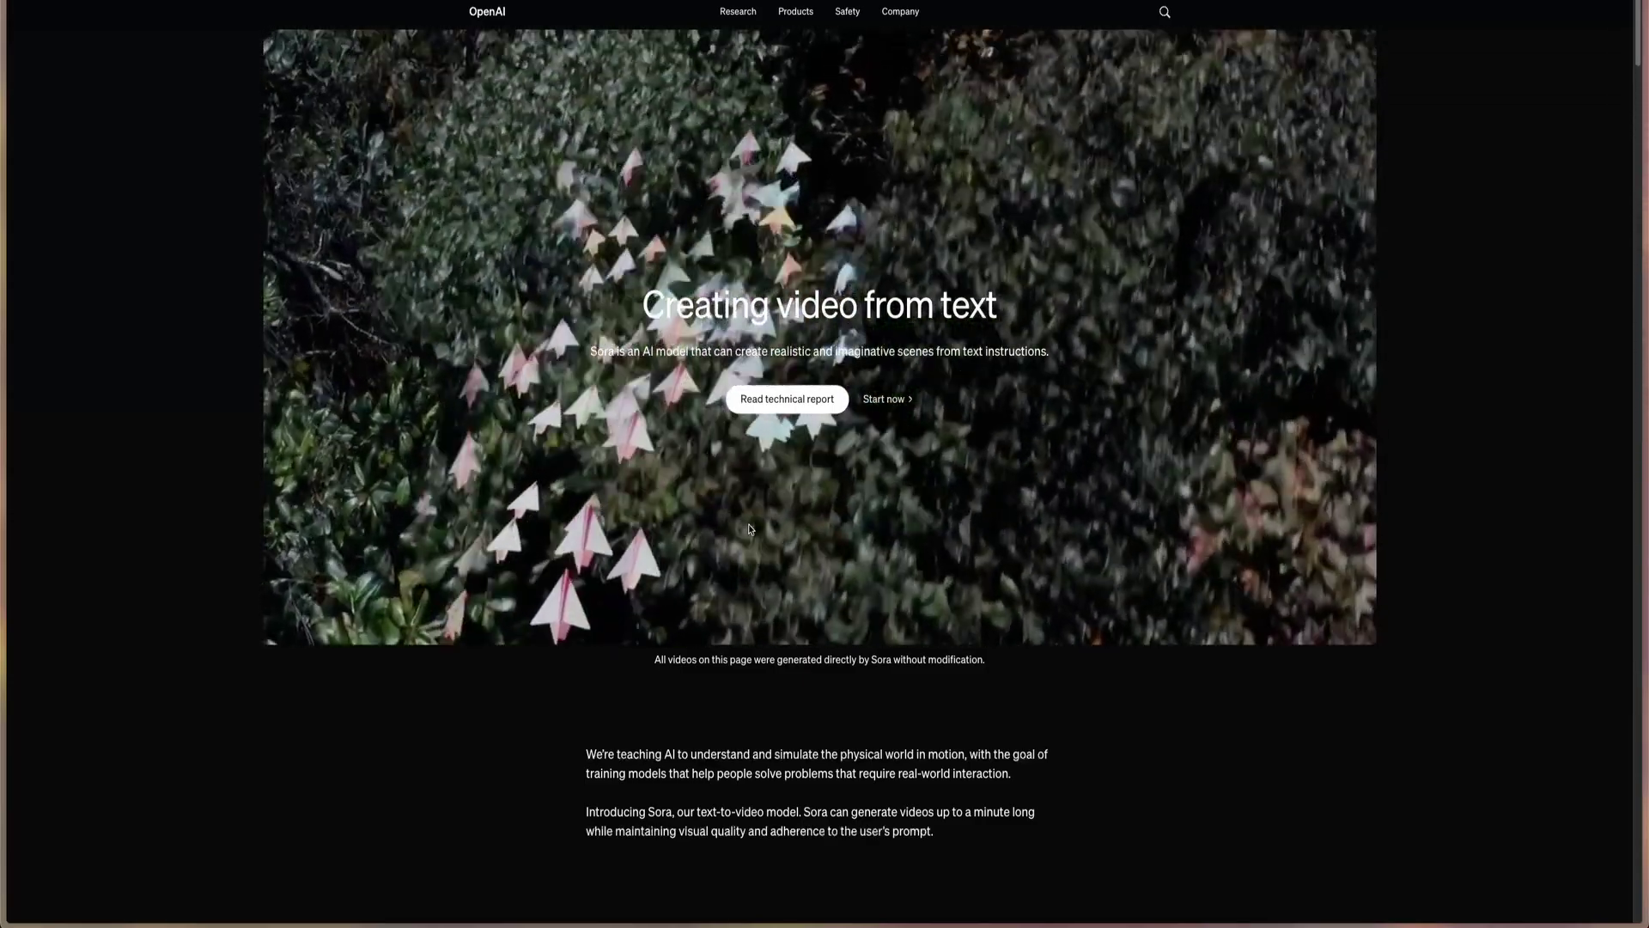
- Read the Sora introduction on the OpenAI page, continuing down to the first carousel of sample videos
scroll(829, 808, "down", 1)
scroll(829, 807, "down", 1)
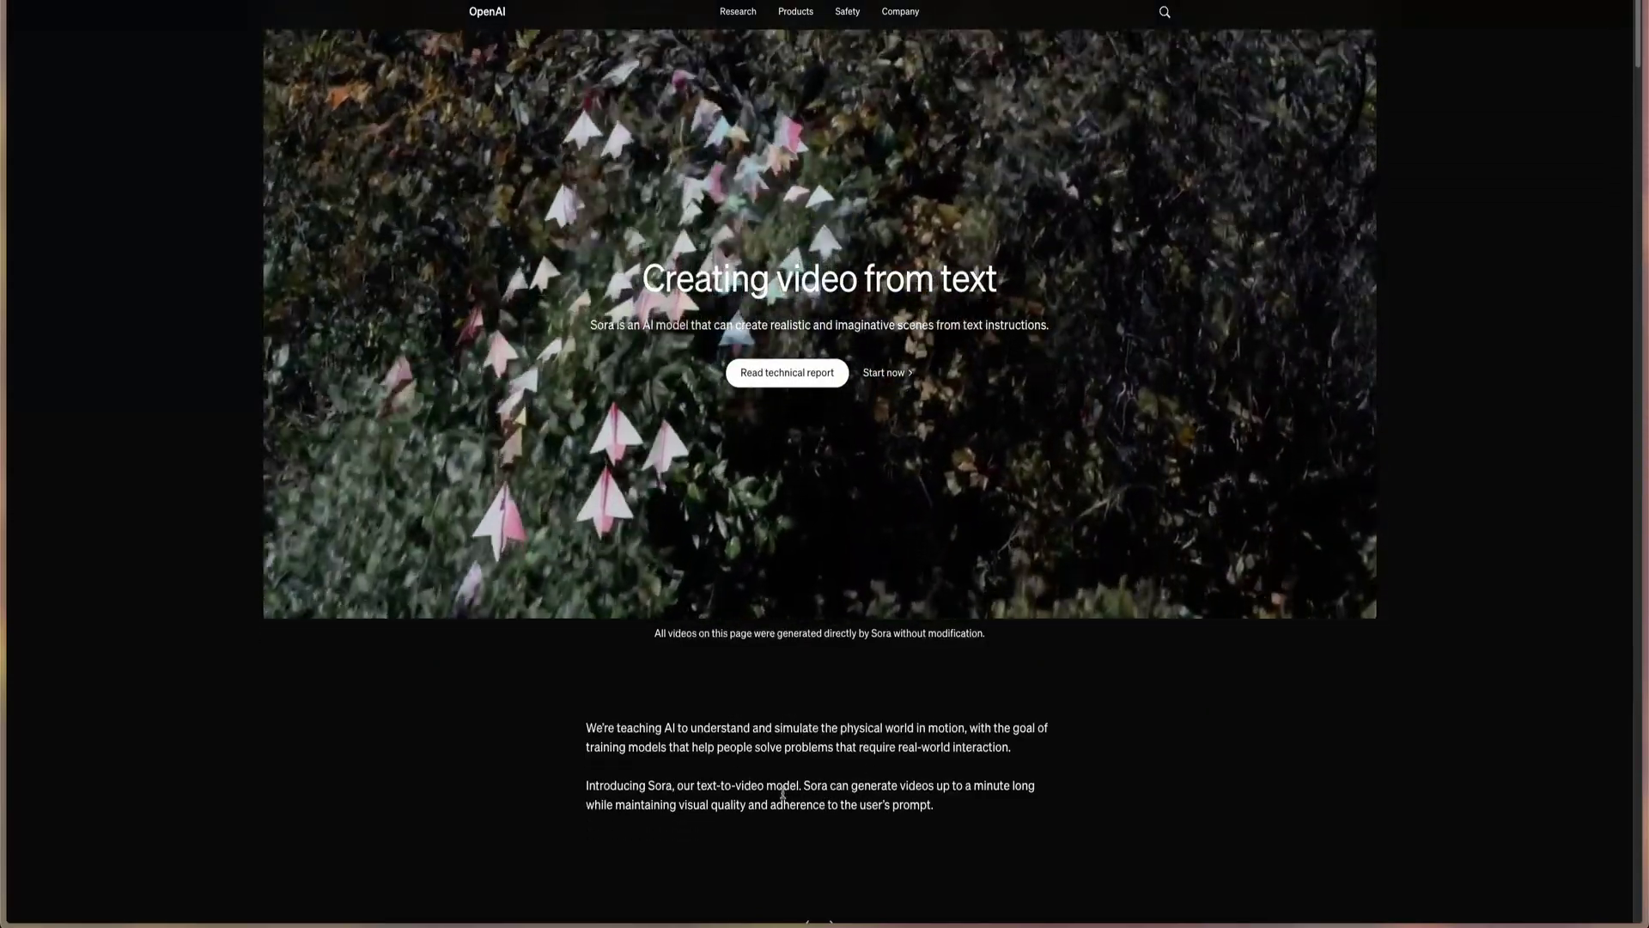
left_click_drag(595, 785, 745, 786)
left_click(679, 788)
left_click(799, 789)
scroll(876, 814, "down", 2)
scroll(881, 818, "down", 8)
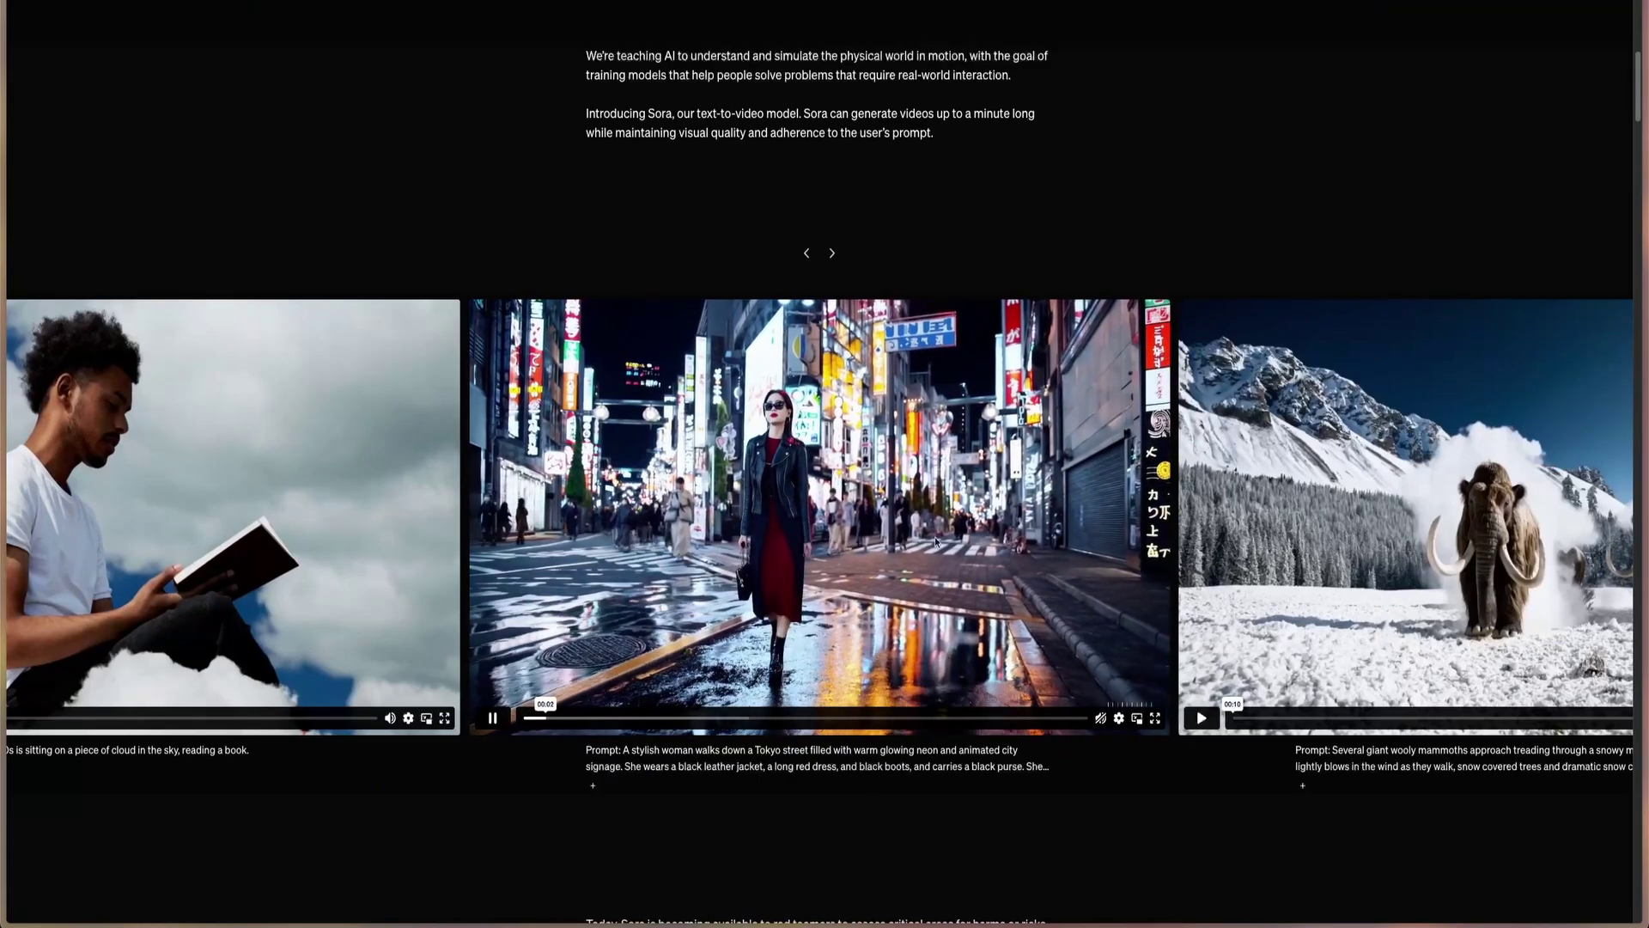
- Advance the first carousel to the space man movie trailer, watch it in full screen and return to the page
scroll(961, 554, "right", 1)
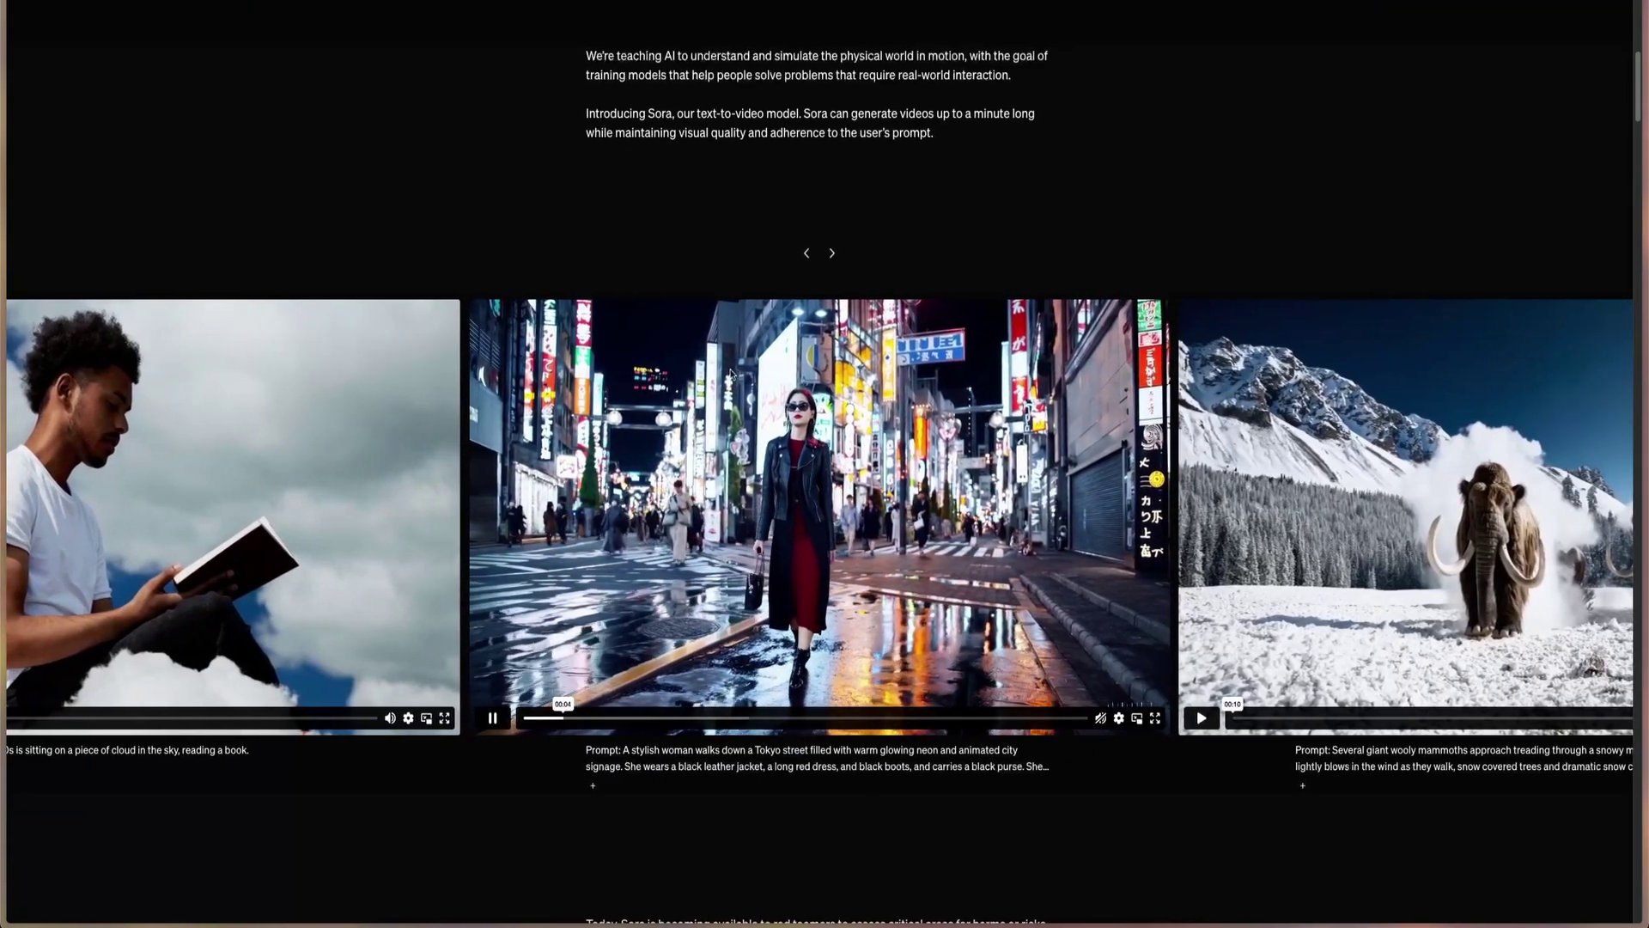
left_click(833, 253)
left_click(834, 254)
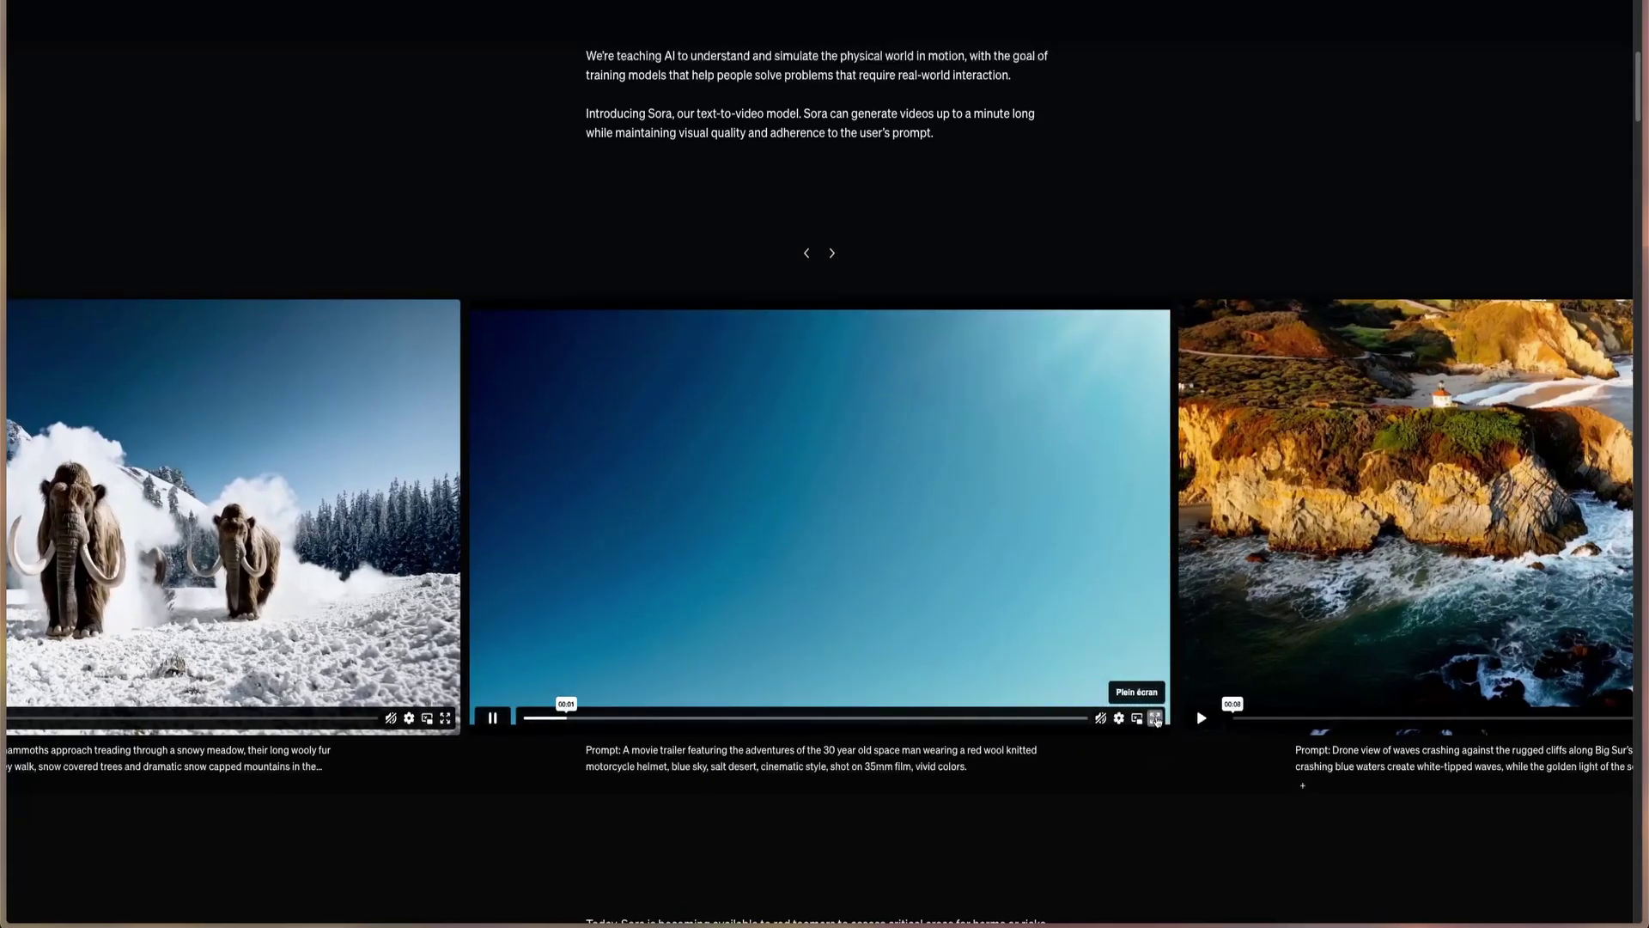
left_click(1156, 718)
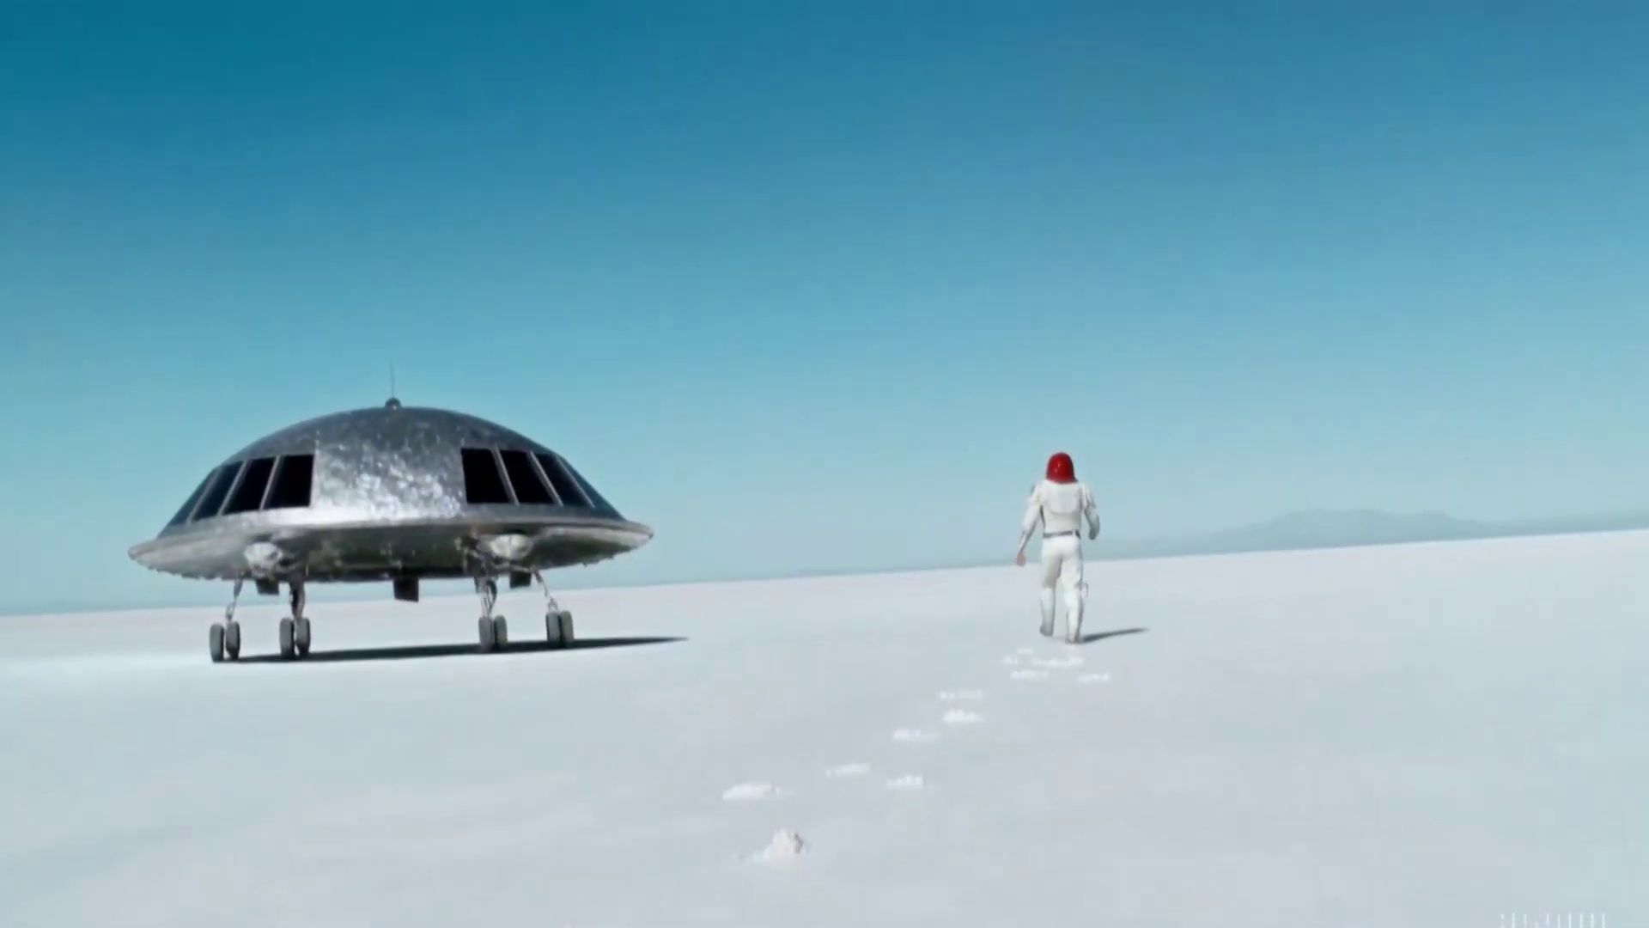
key("Escape")
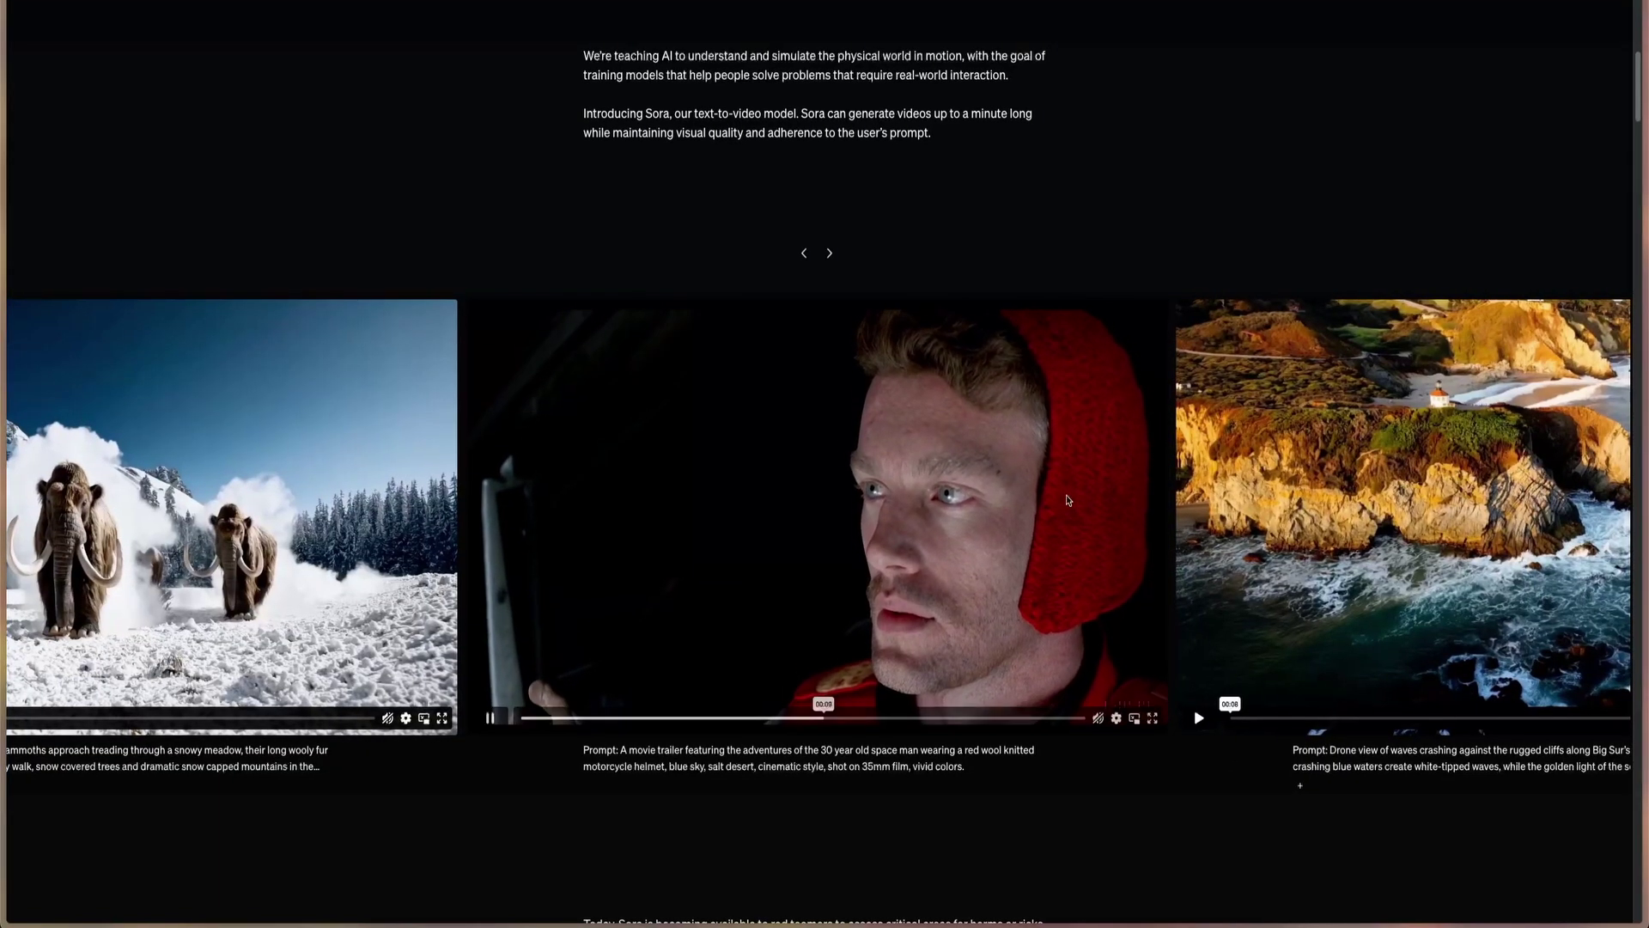
- Advance the first carousel to the fluffy monster and melting candle video and play it
left_click(833, 255)
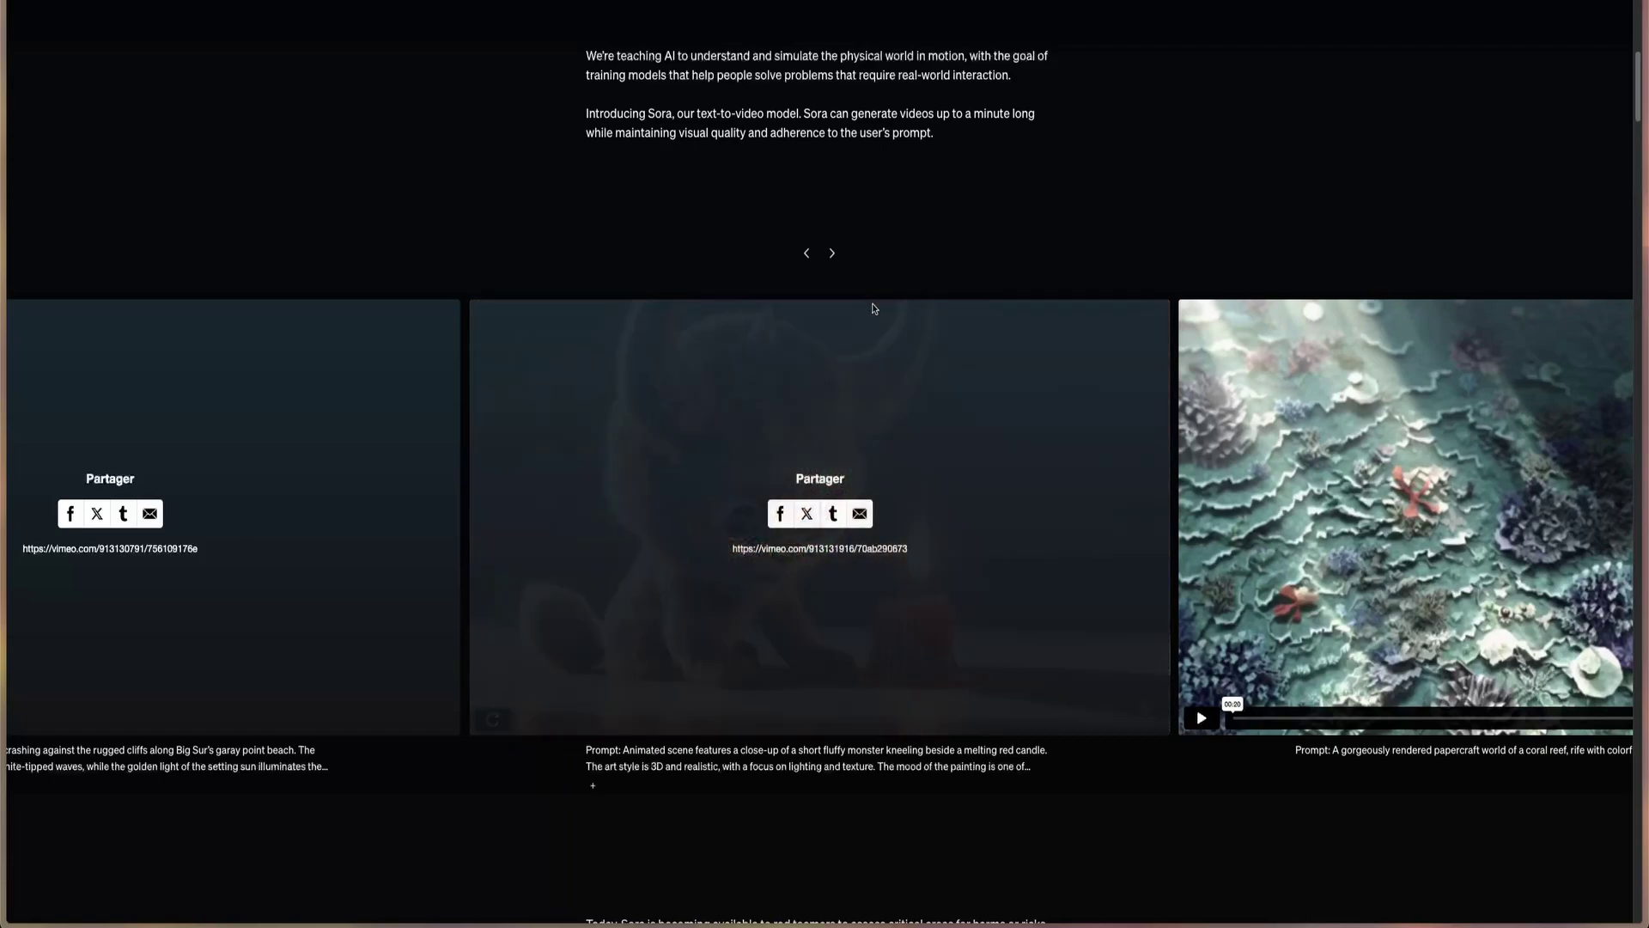
left_click(492, 718)
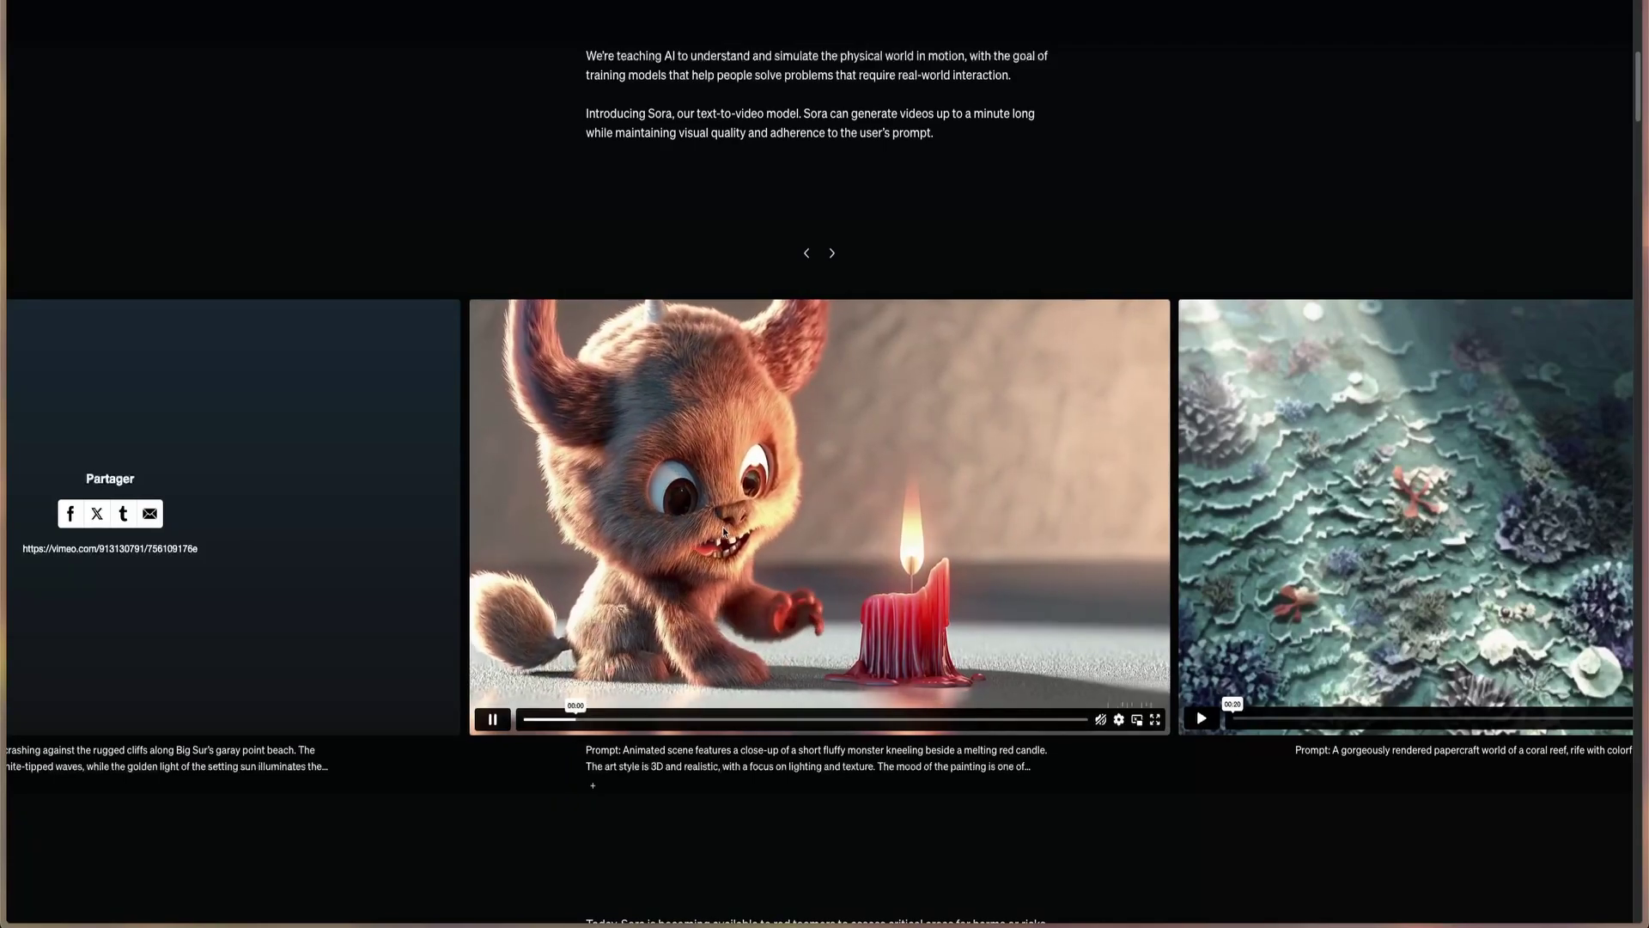
scroll(977, 740, "down", 3)
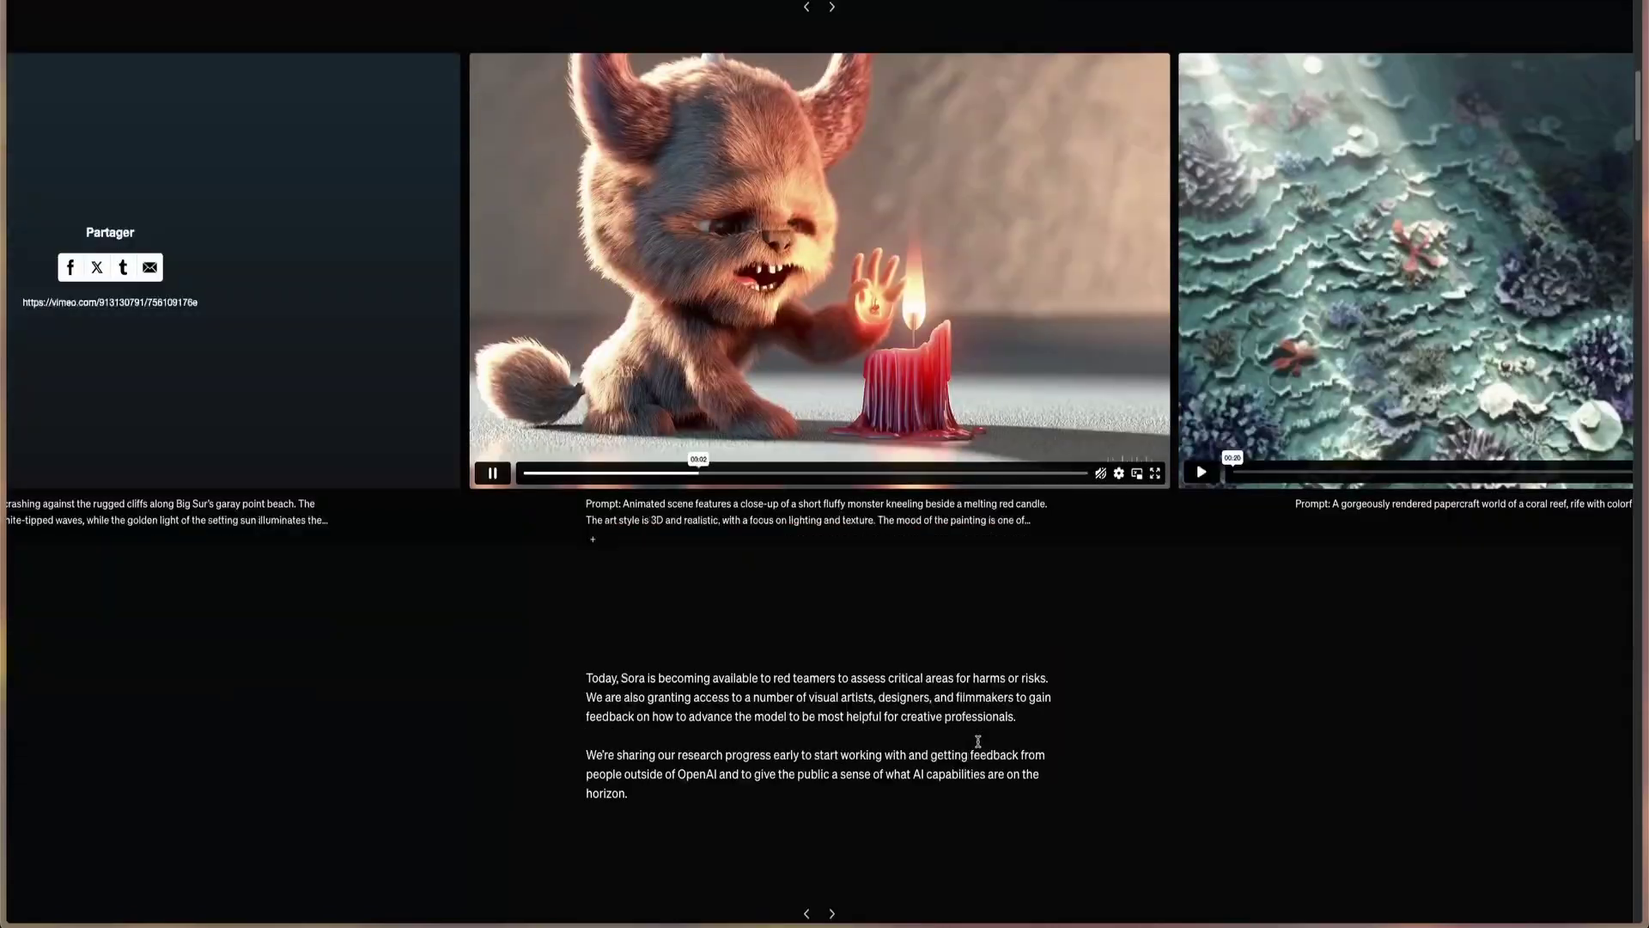
- Watch the California gold rush video in the next carousel and highlight its prompt text
scroll(978, 741, "down", 10)
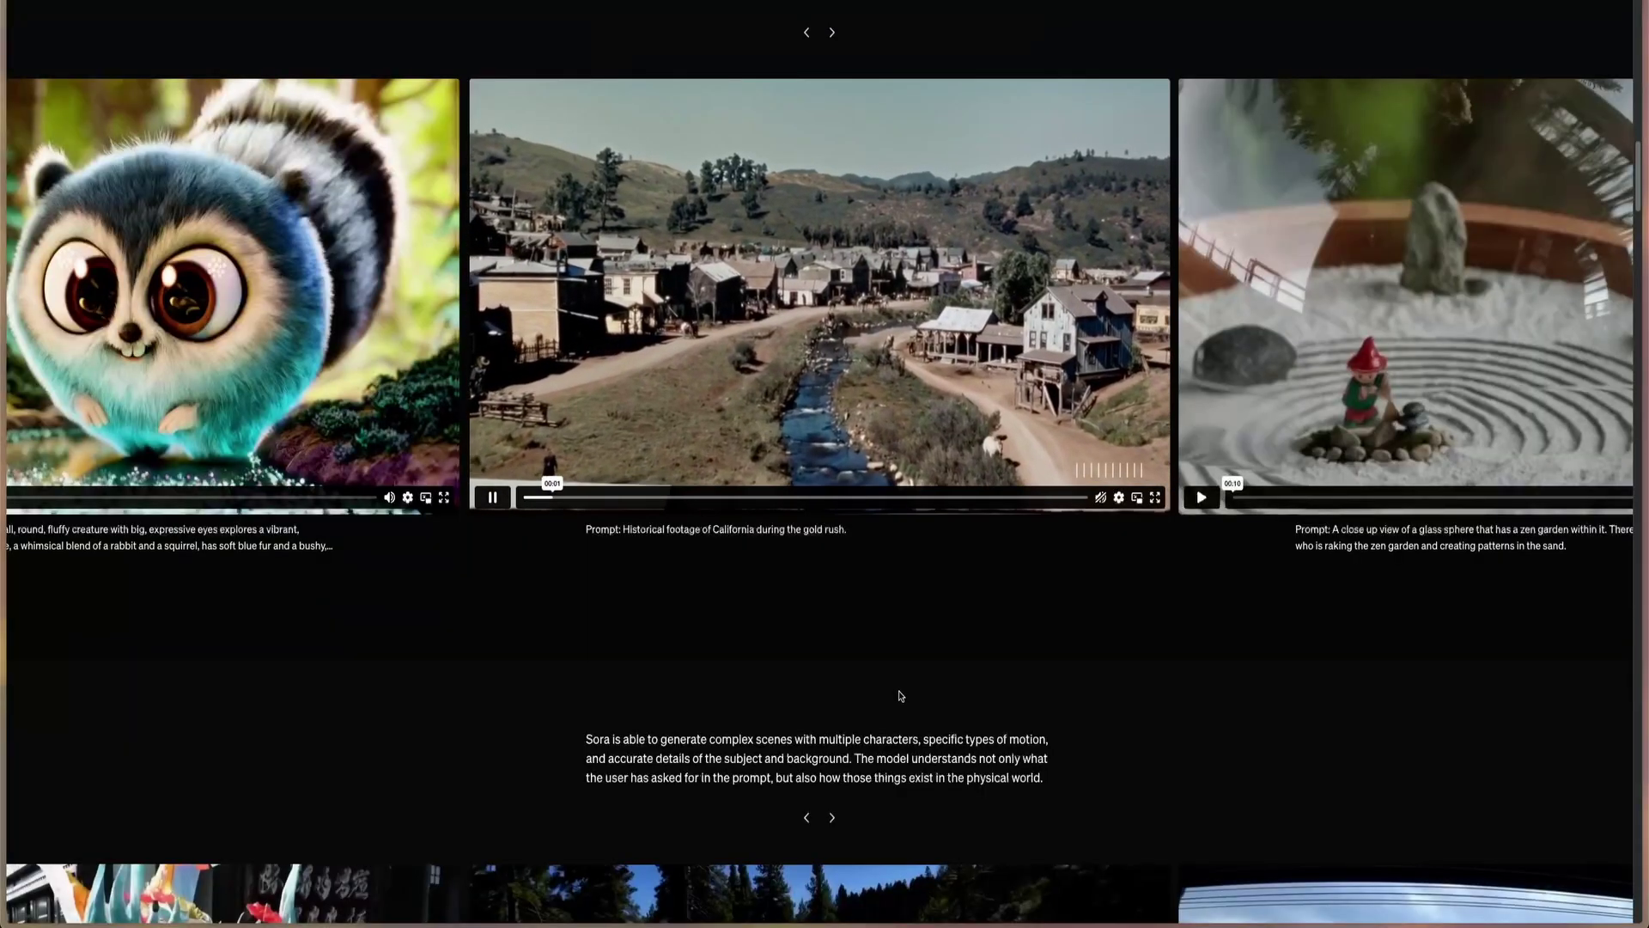
scroll(756, 645, "up", 1)
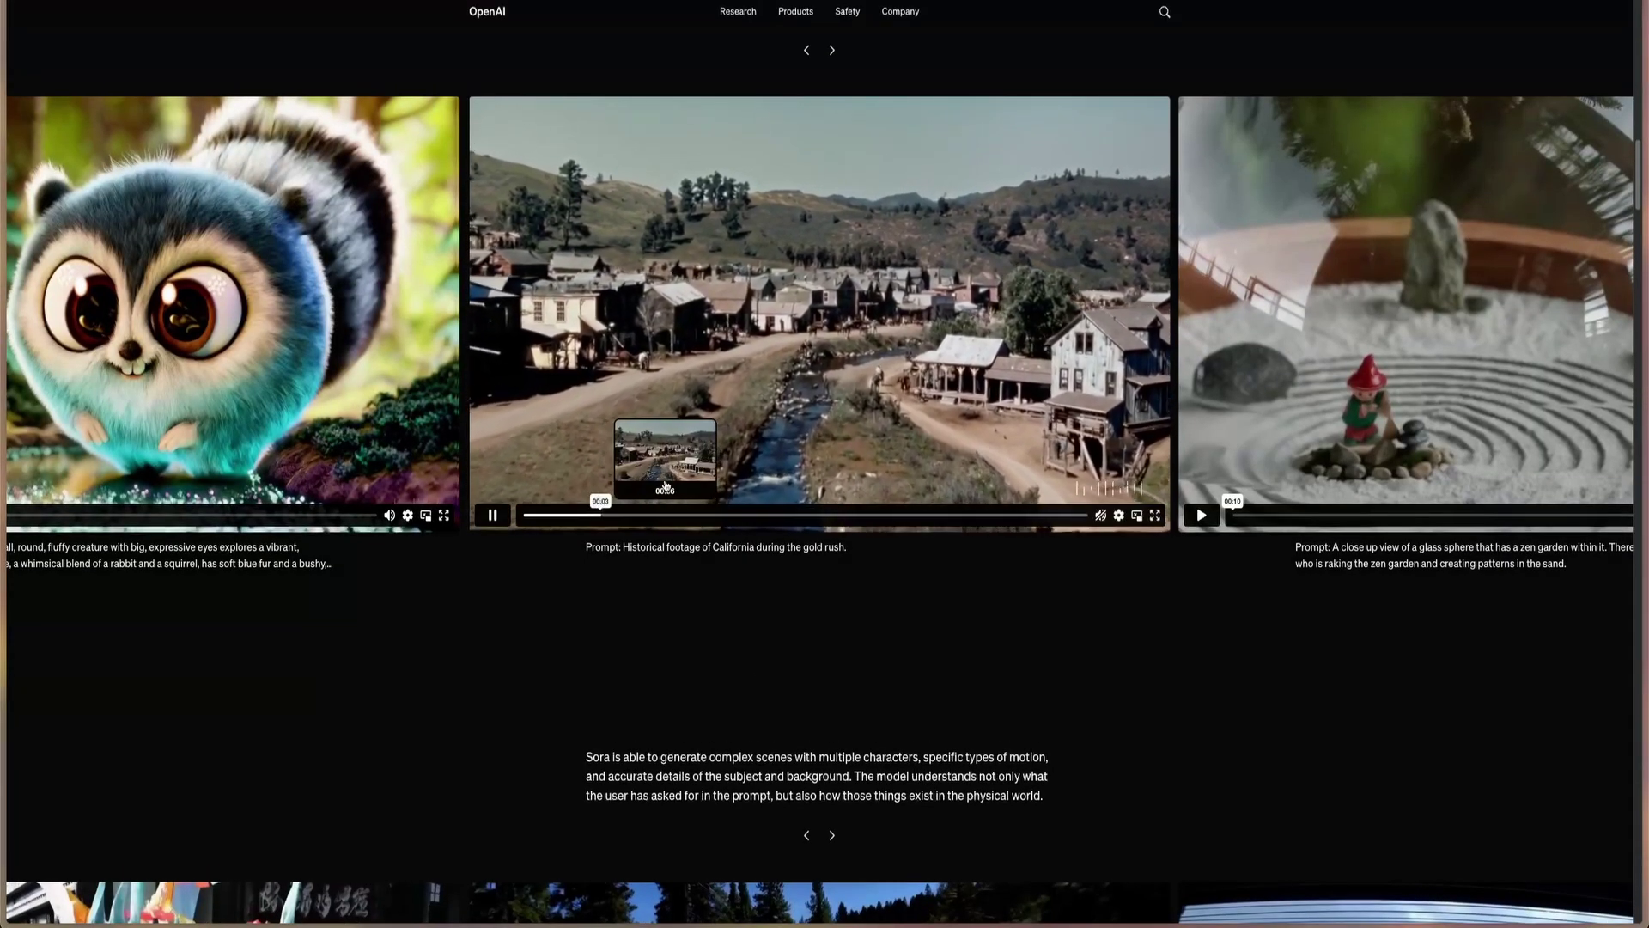
left_click_drag(624, 547, 752, 547)
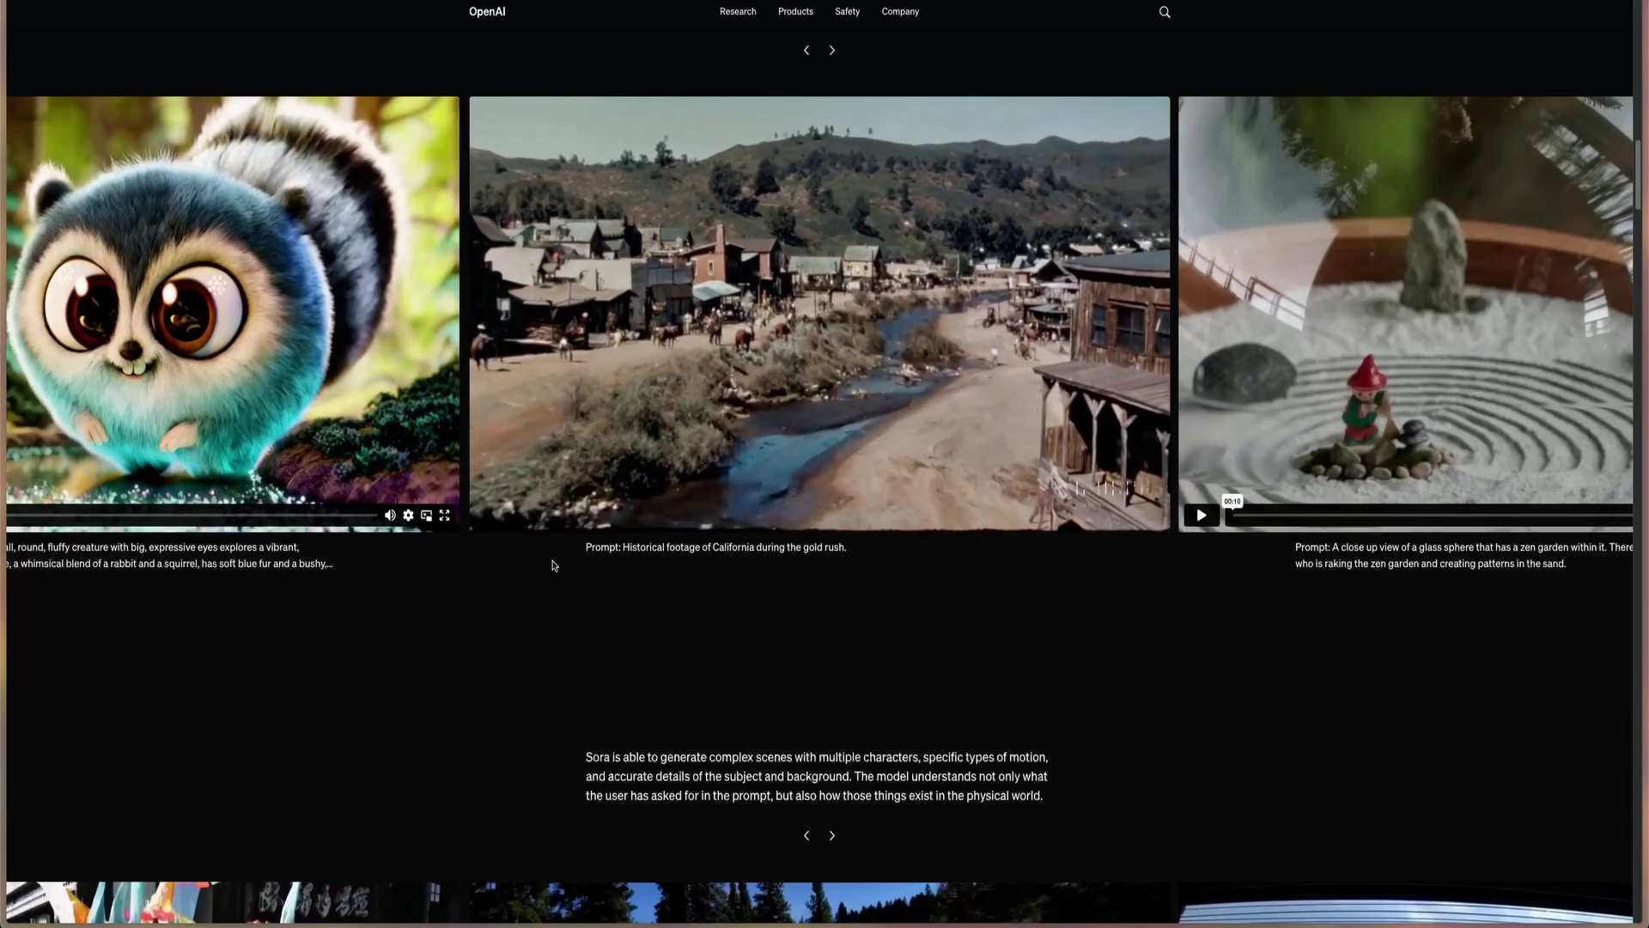
- Survey the remaining Sora sample videos and text sections down to Research techniques, returning to the gold rush video
scroll(514, 518, "down", 8)
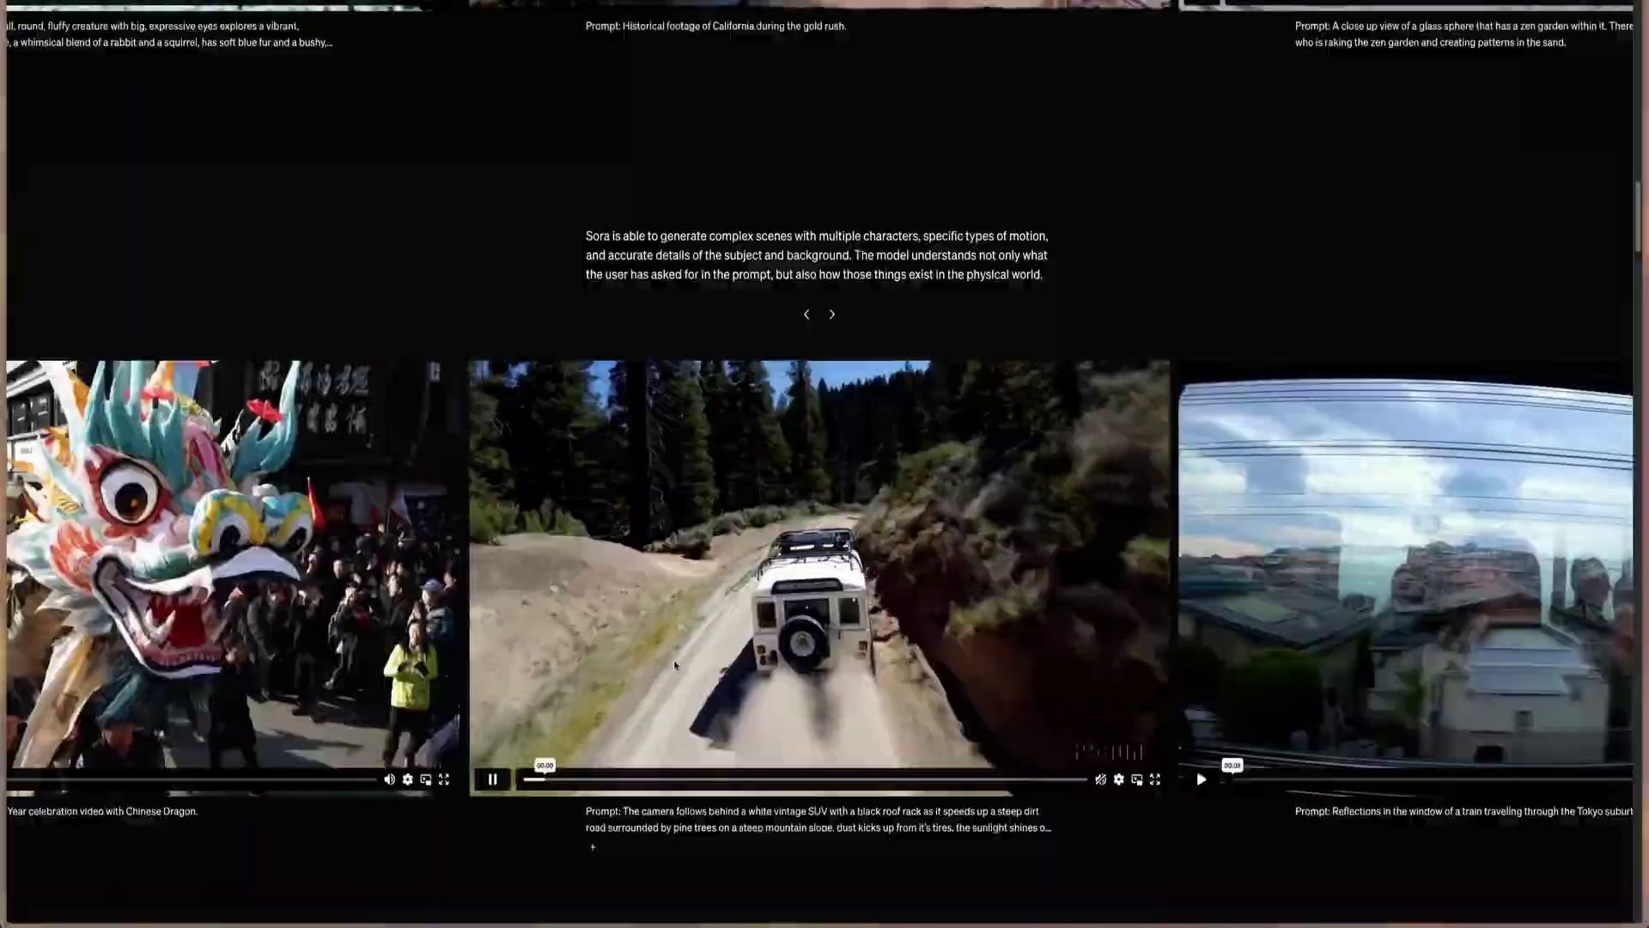
scroll(676, 660, "down", 16)
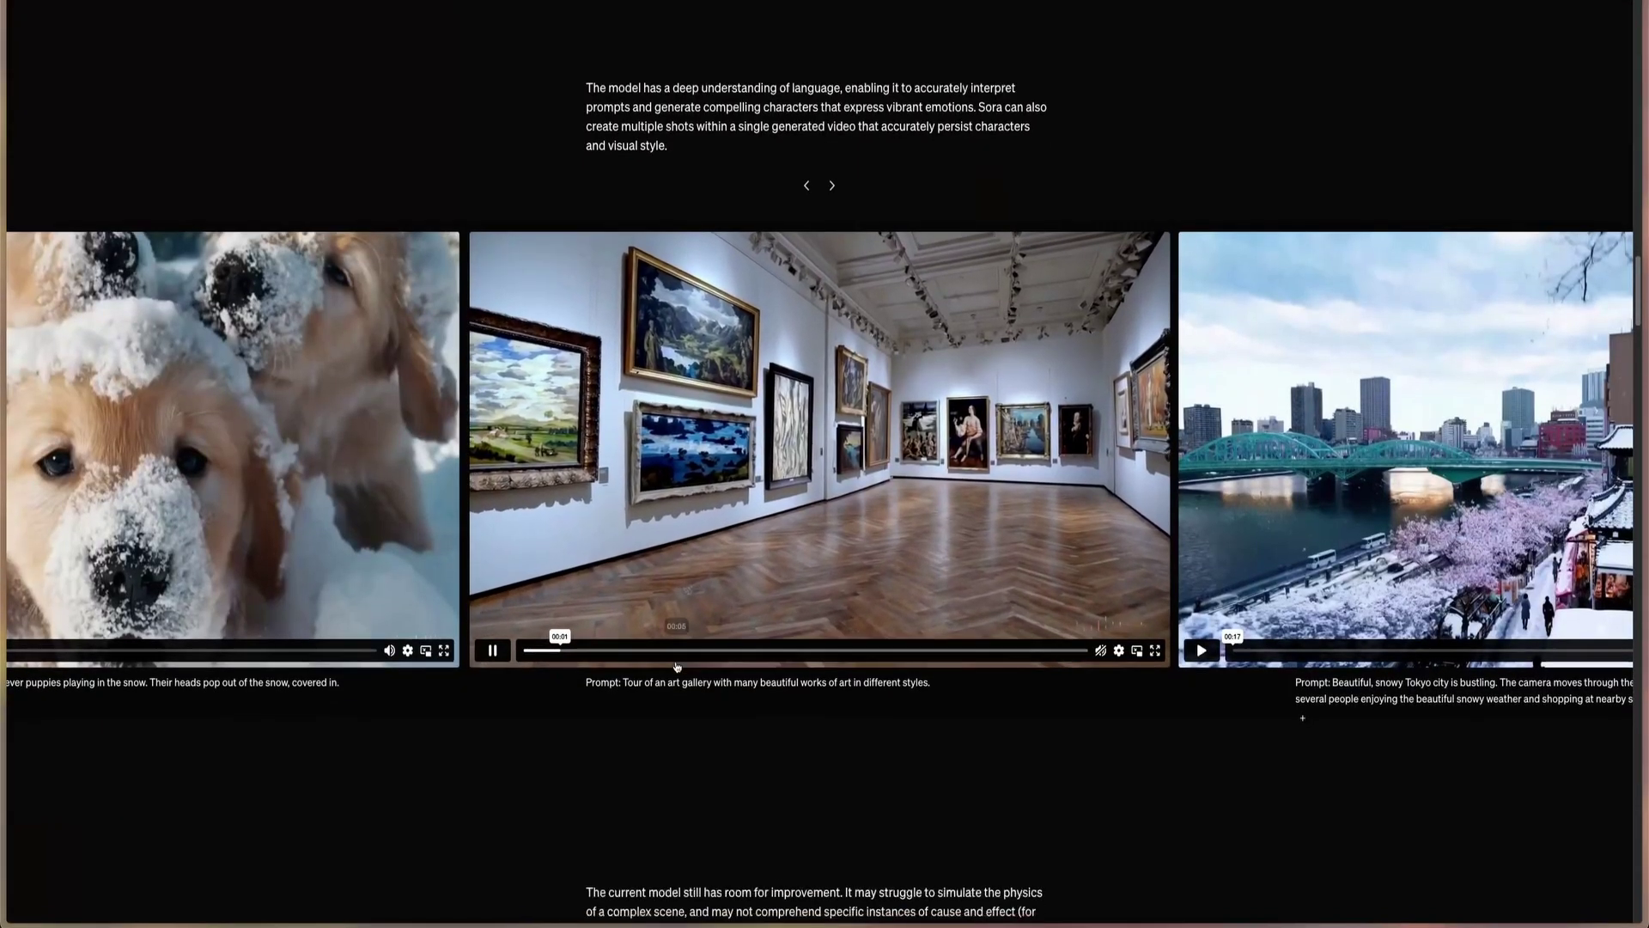
scroll(676, 665, "down", 18)
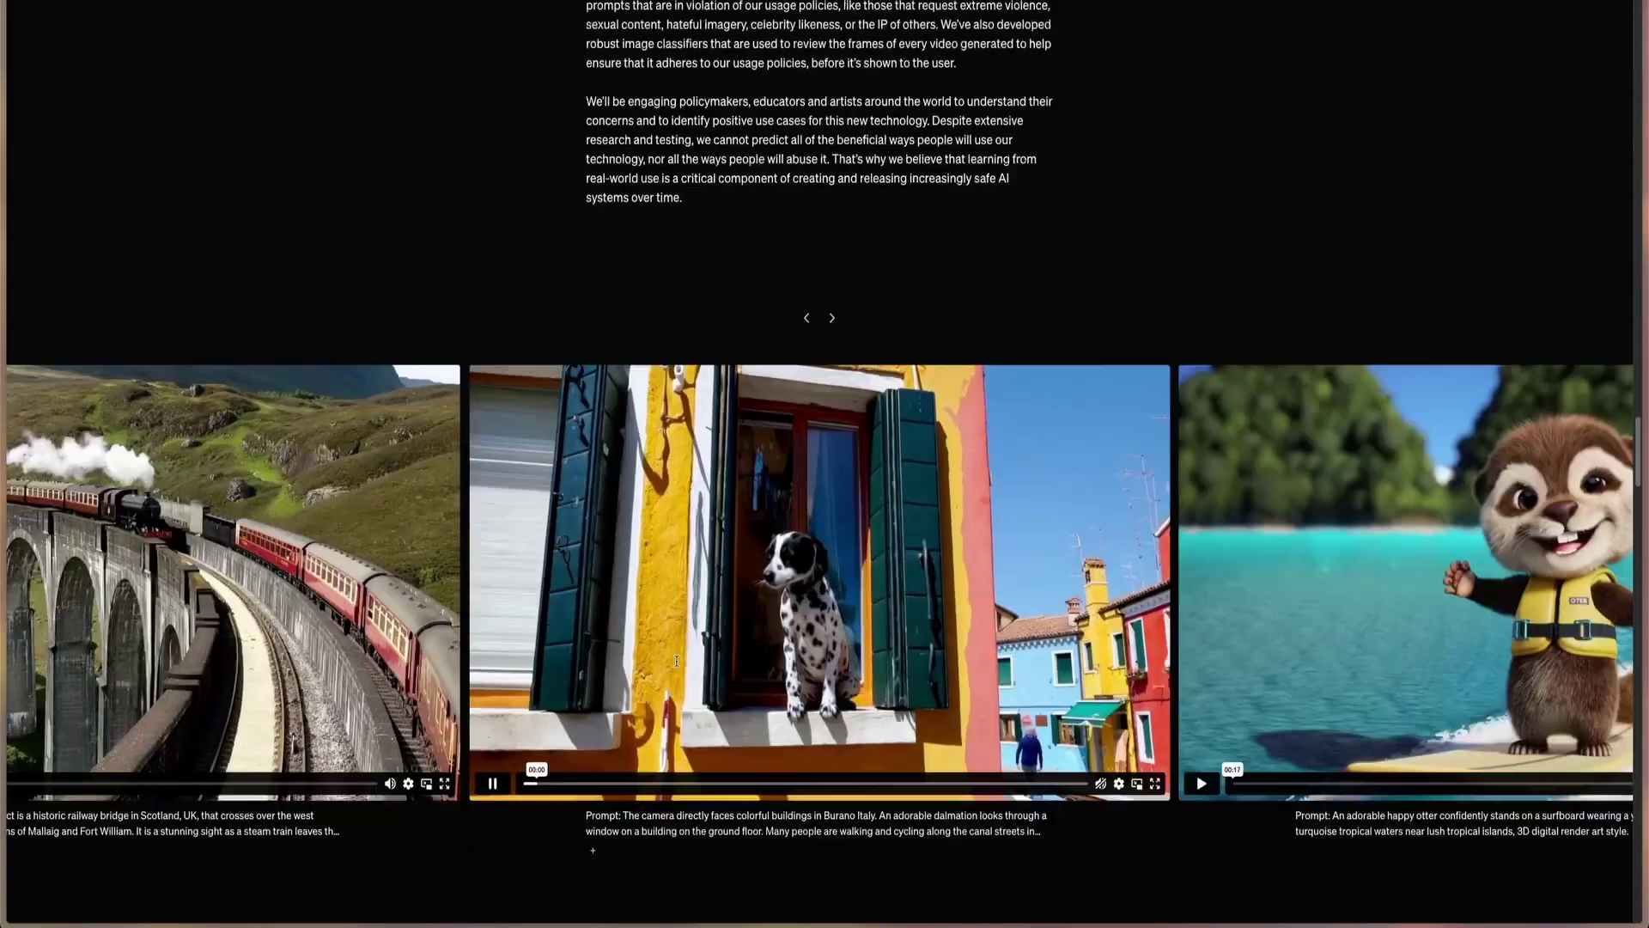
scroll(676, 661, "down", 9)
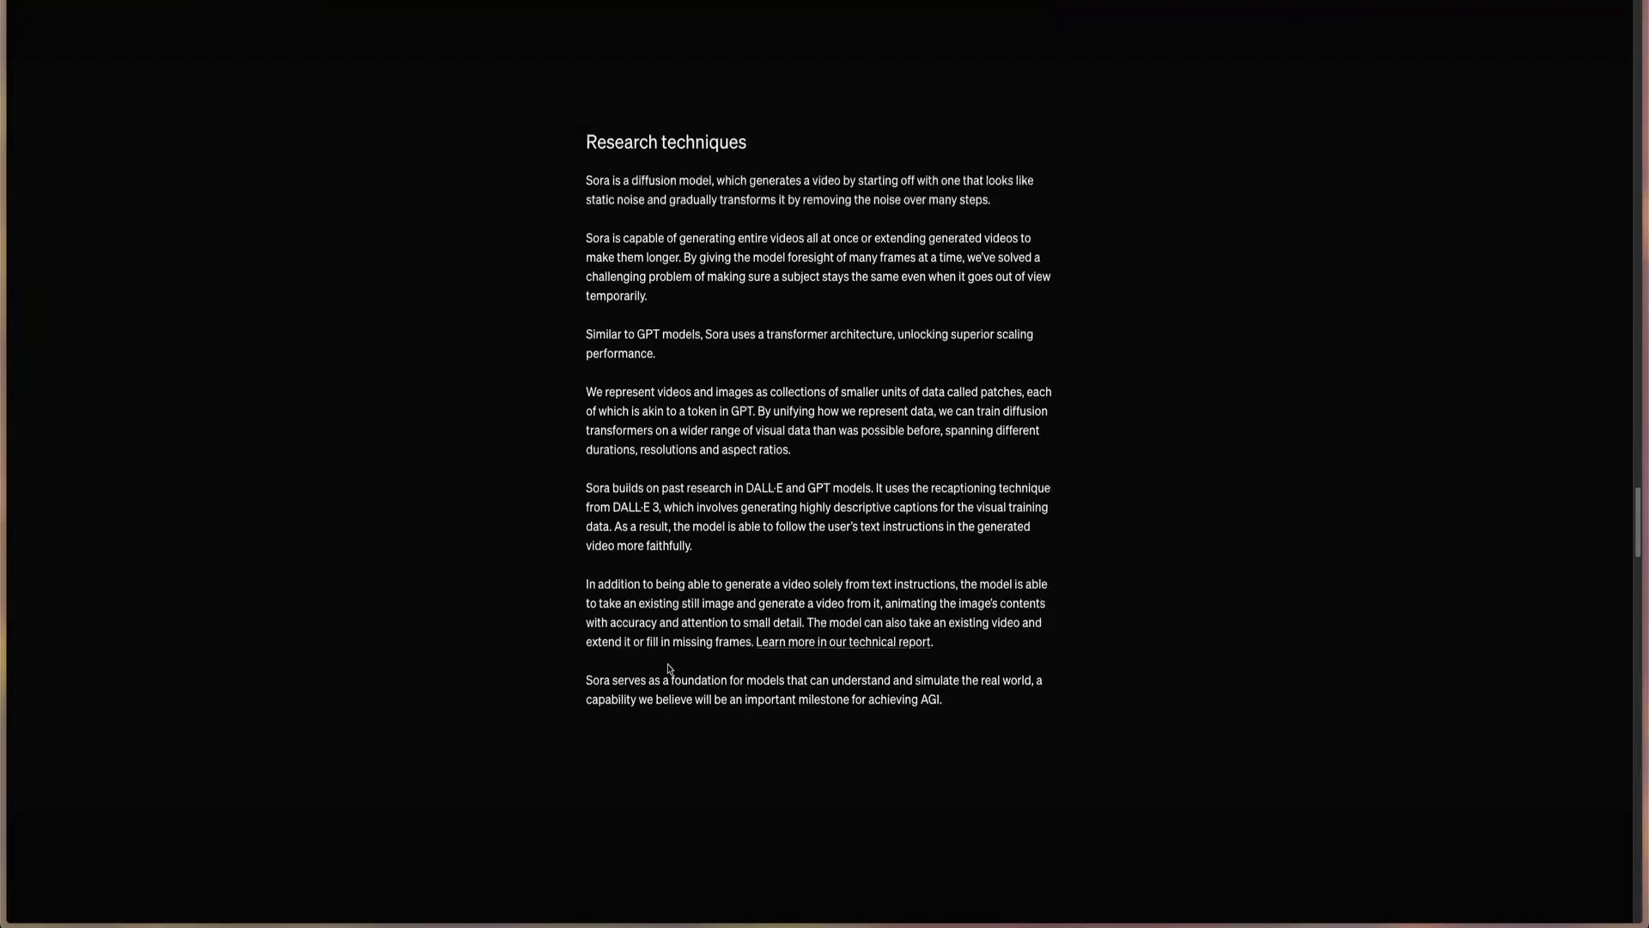
scroll(670, 668, "up", 7)
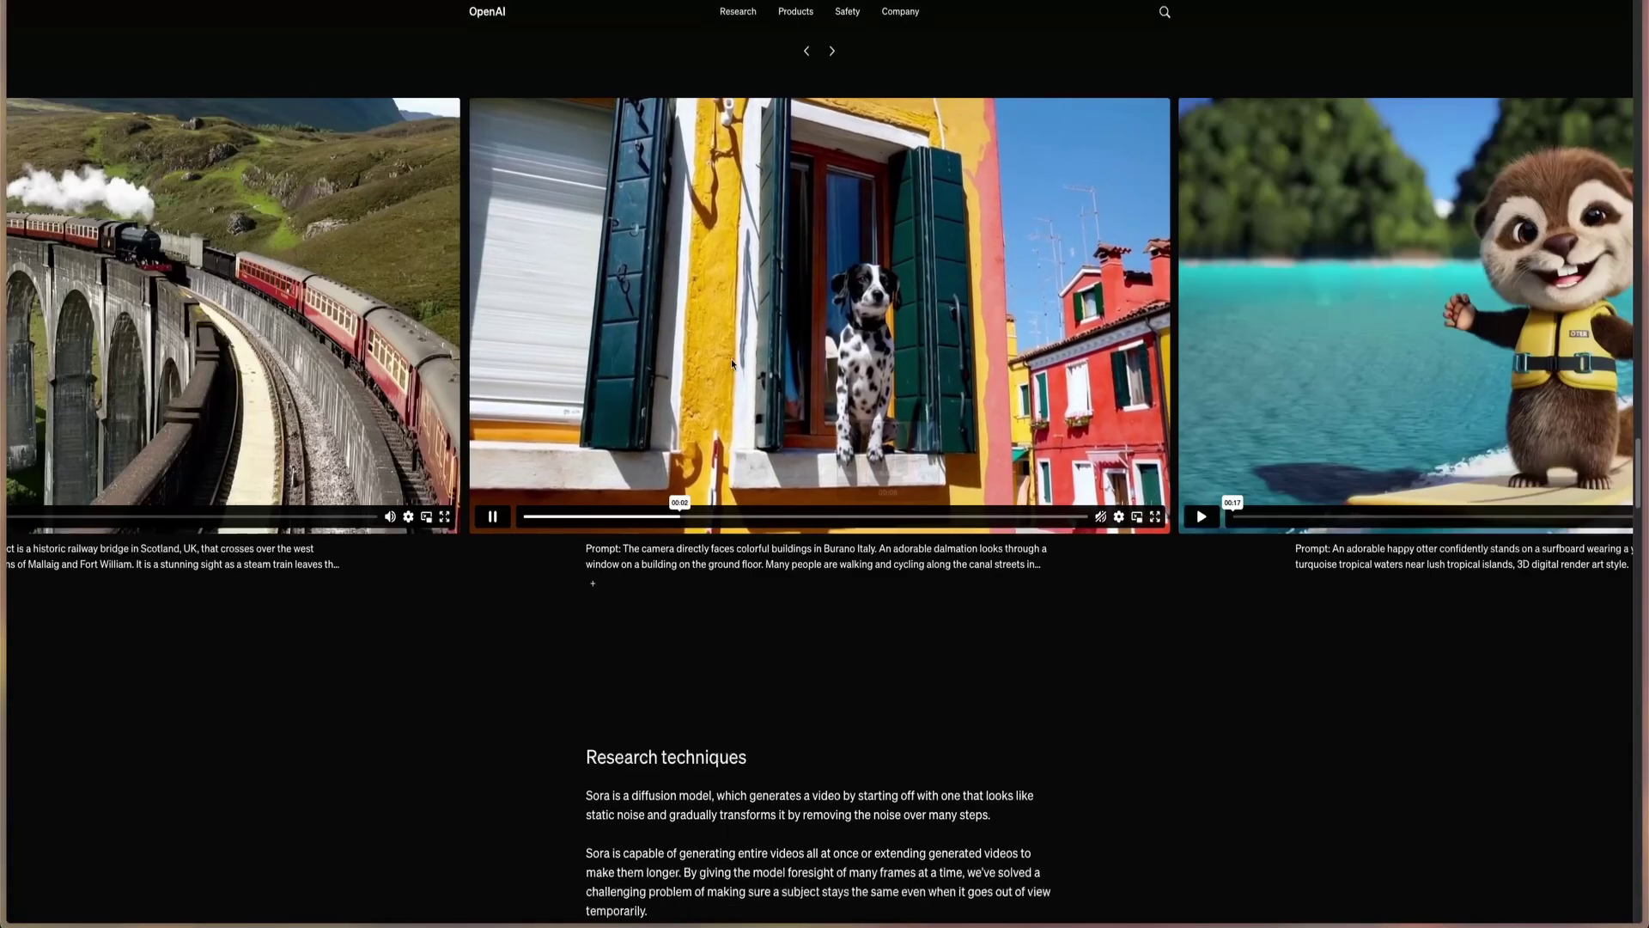
scroll(866, 545, "up", 18)
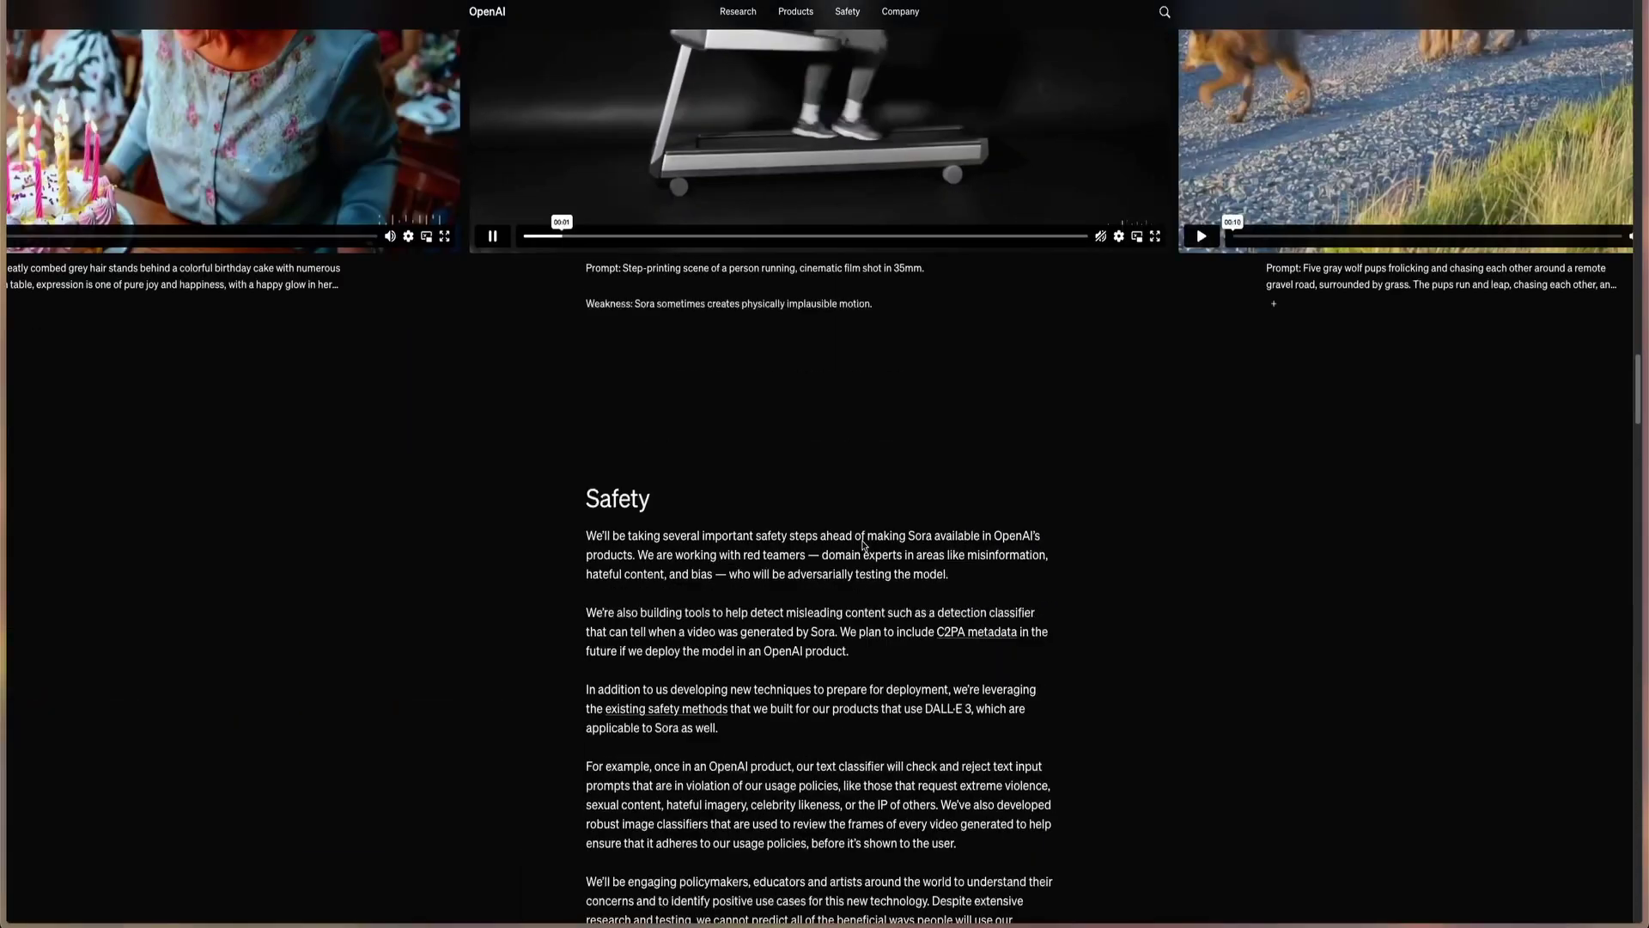
scroll(866, 545, "up", 2)
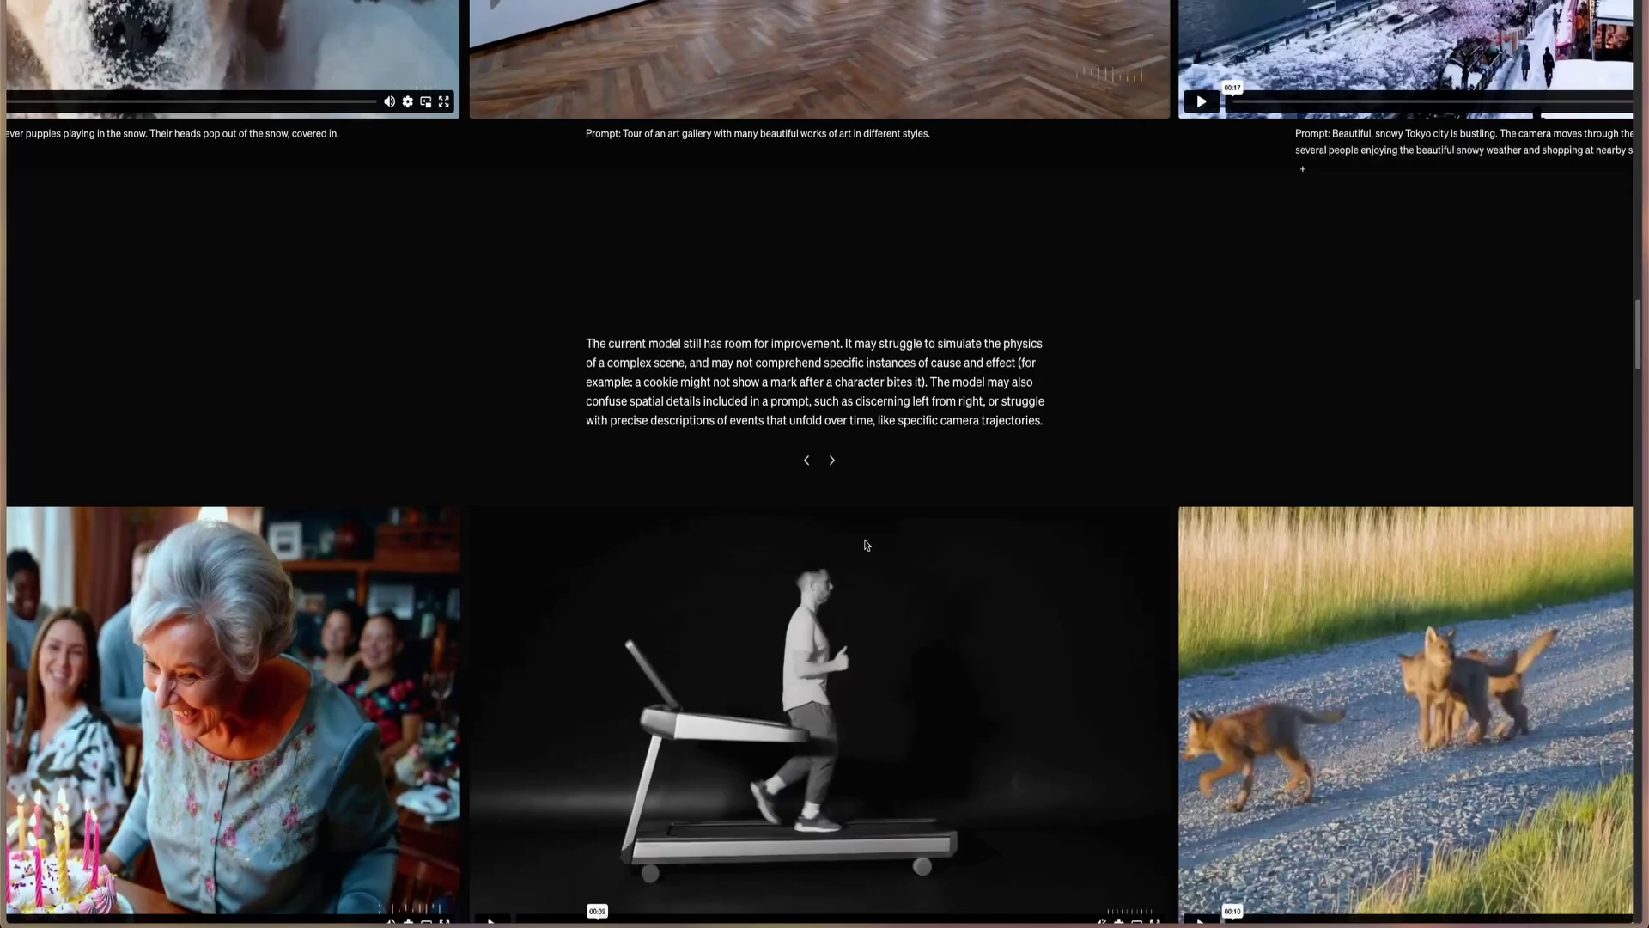
scroll(866, 544, "up", 3)
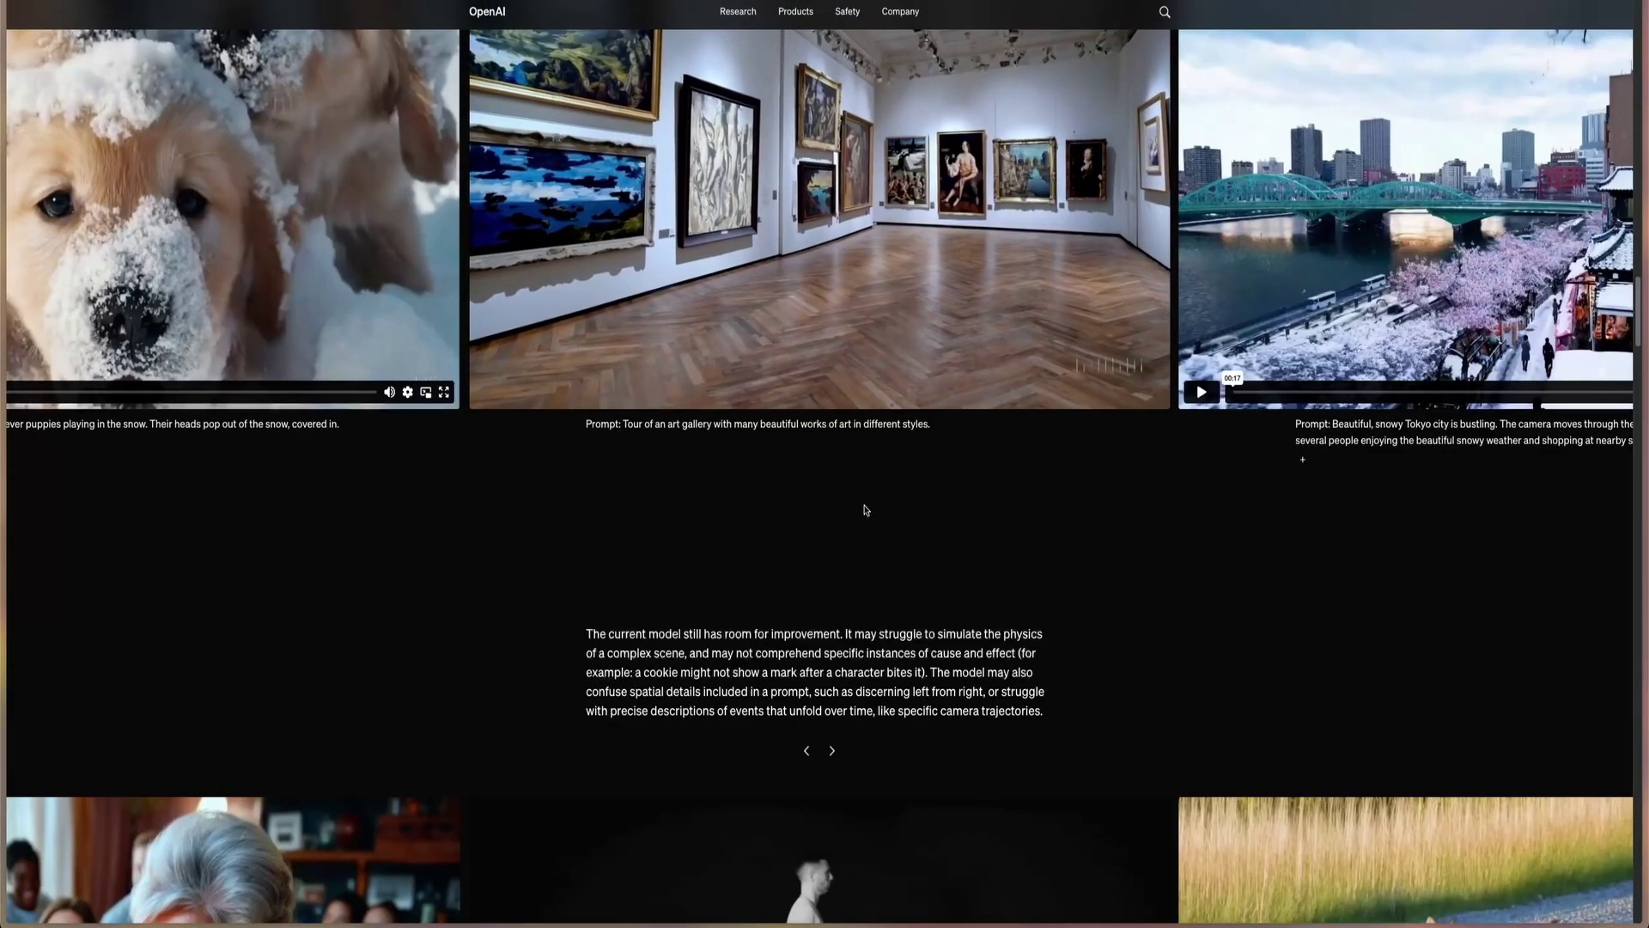
scroll(866, 510, "up", 3)
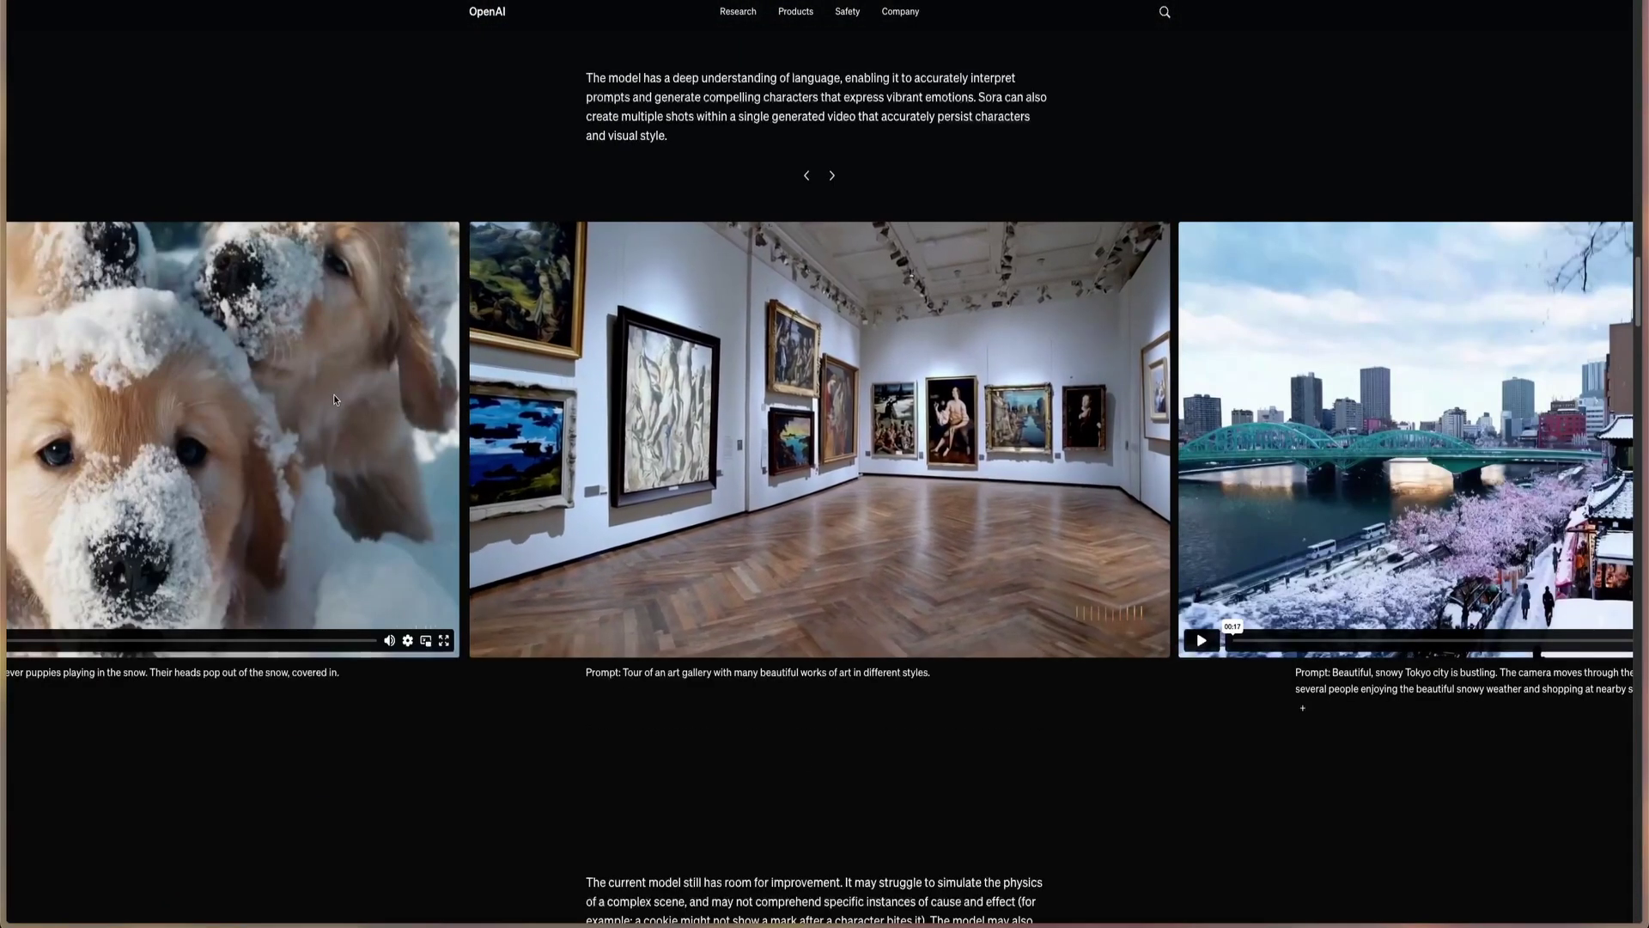
scroll(756, 756, "up", 10)
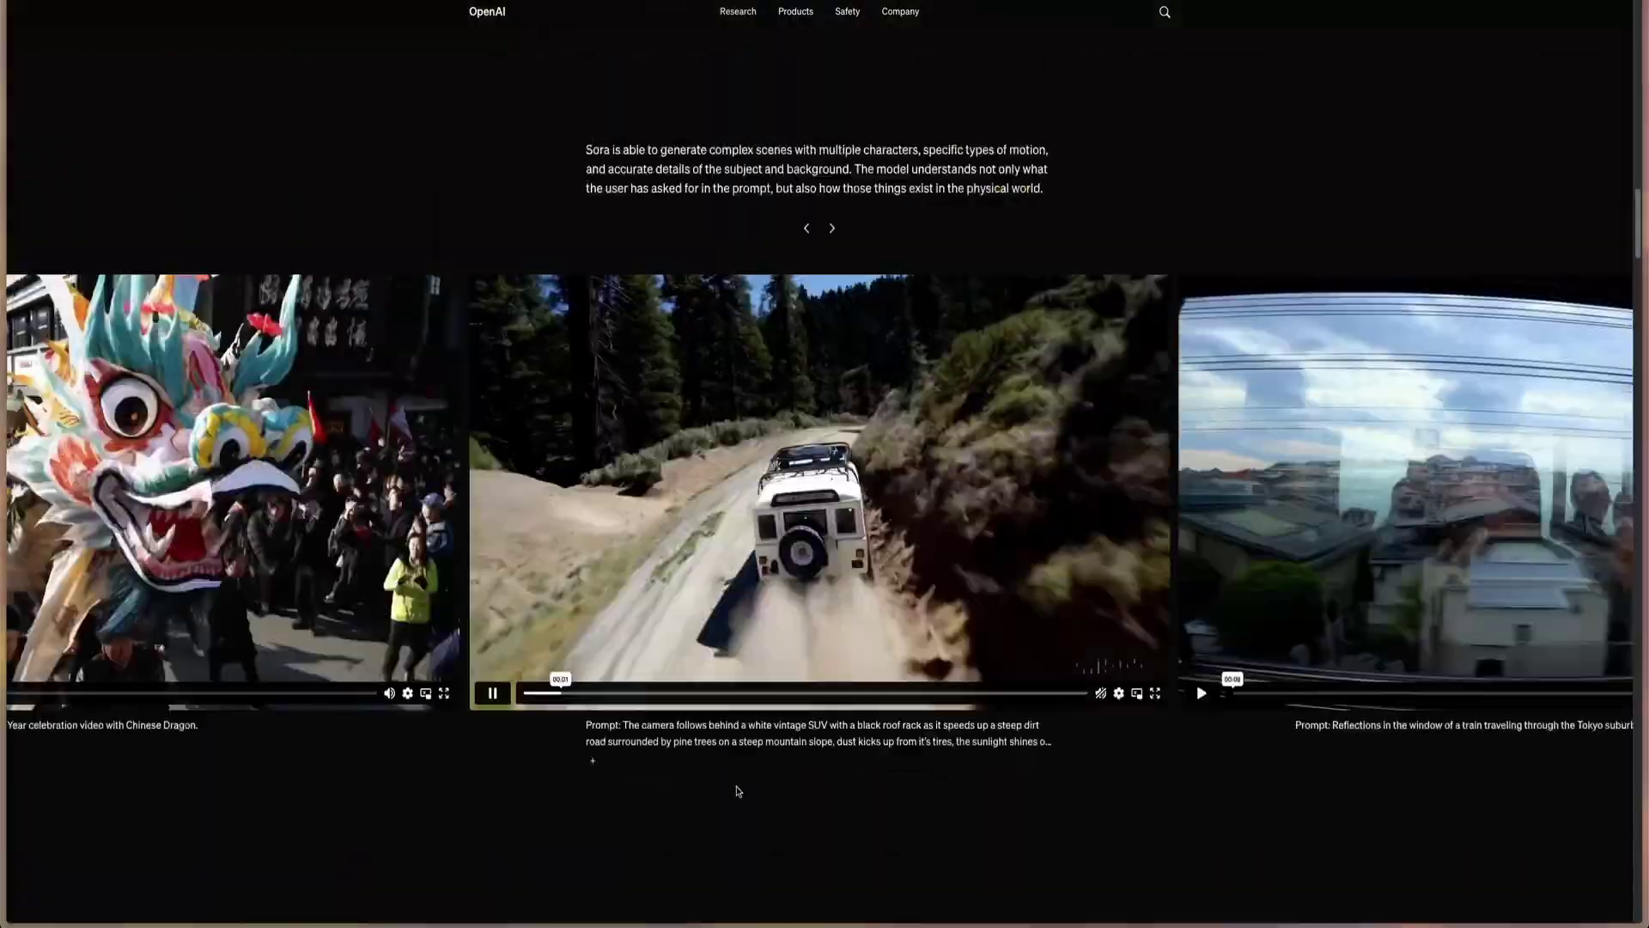
scroll(735, 789, "up", 4)
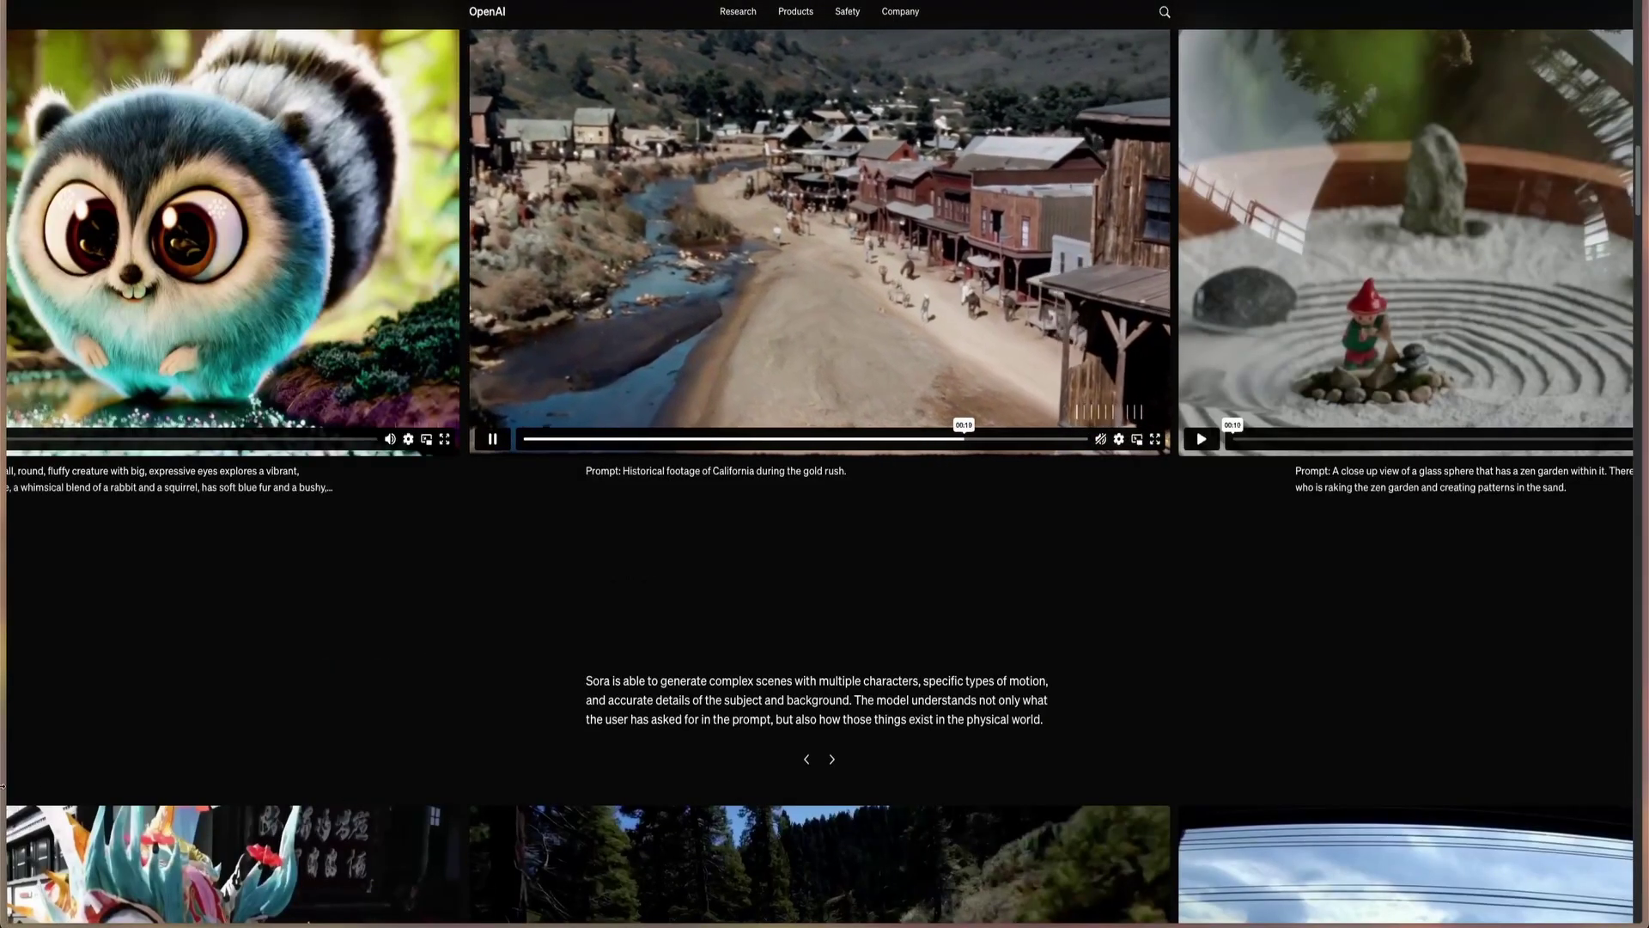
- Switch to the "Sora - Supported Countries" help article and look over the start of its country list
mouse_move(2, 783)
left_click(53, 789)
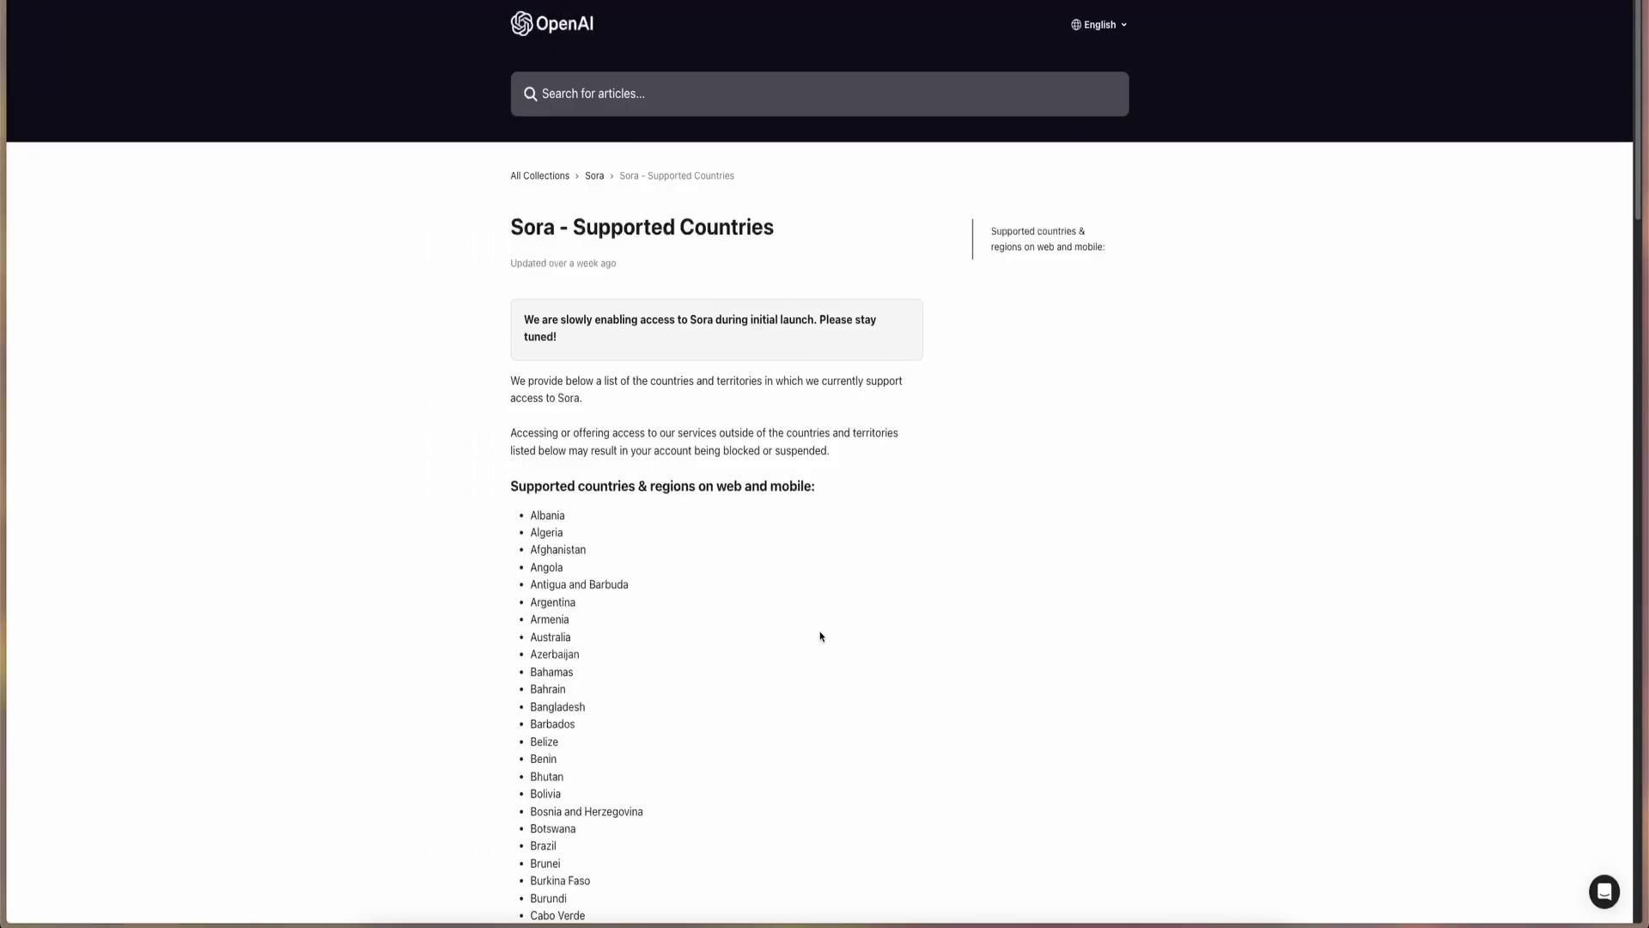
scroll(808, 640, "down", 5)
- Switch to the open Sora access page and highlight the heading of its country availability notice
mouse_move(3, 746)
left_click(53, 758)
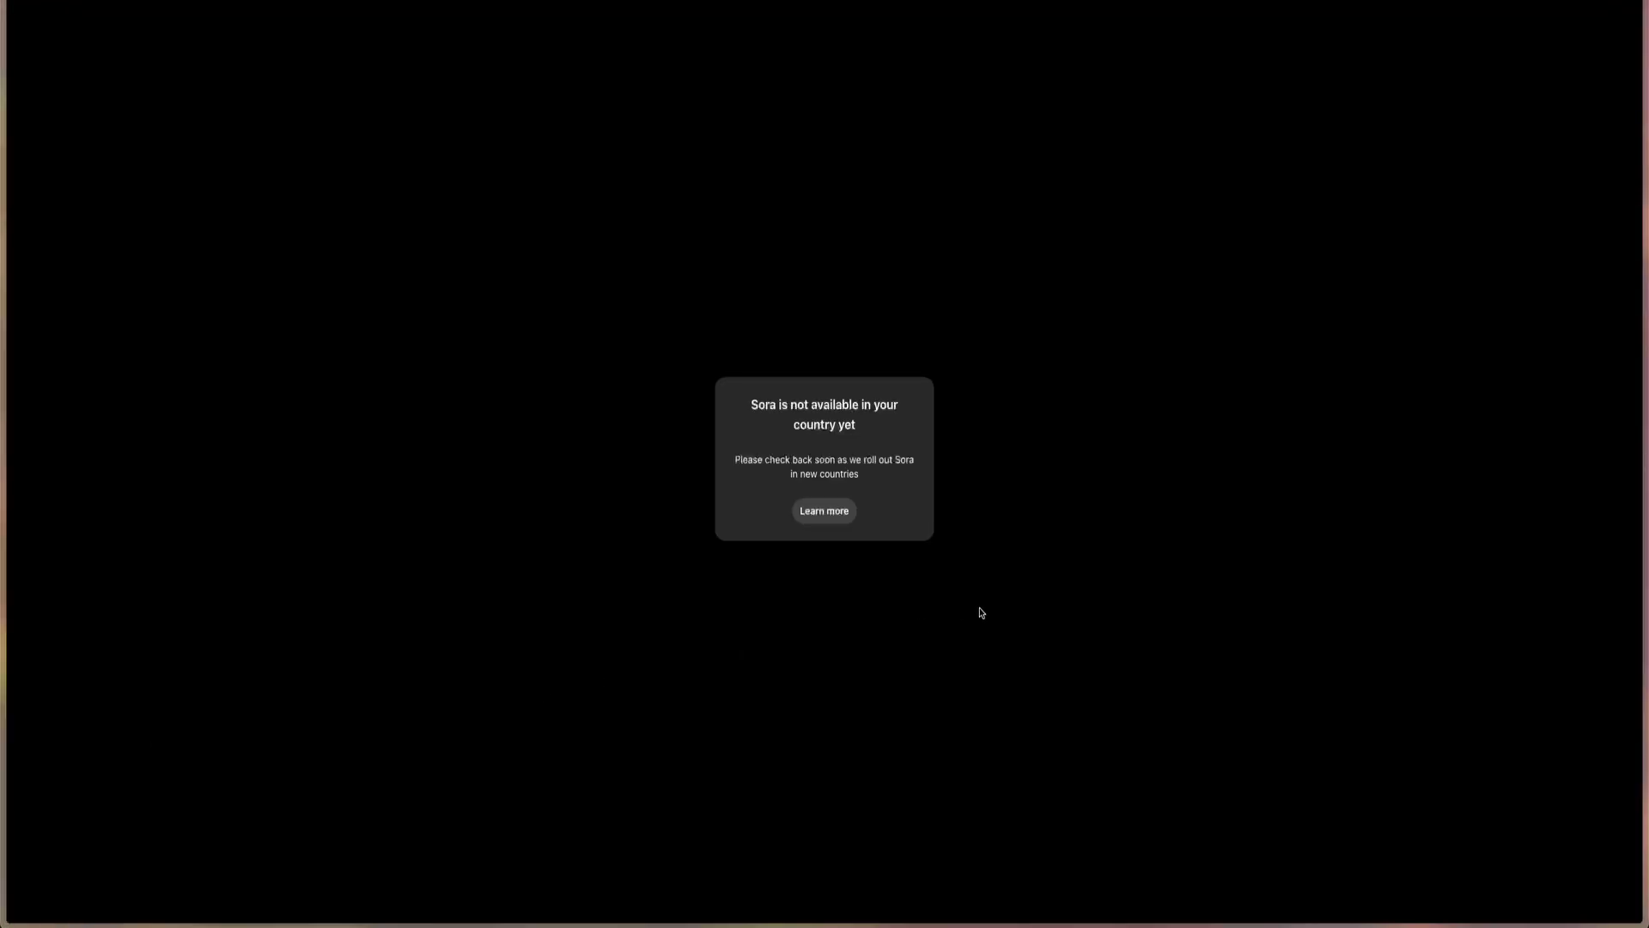
left_click_drag(752, 406, 880, 405)
left_click_drag(792, 433, 857, 430)
left_click(853, 468)
- Return to the Supported Countries article and examine the country list from Albania through Zimbabwe, highlighting entries along the way
left_click(36, 785)
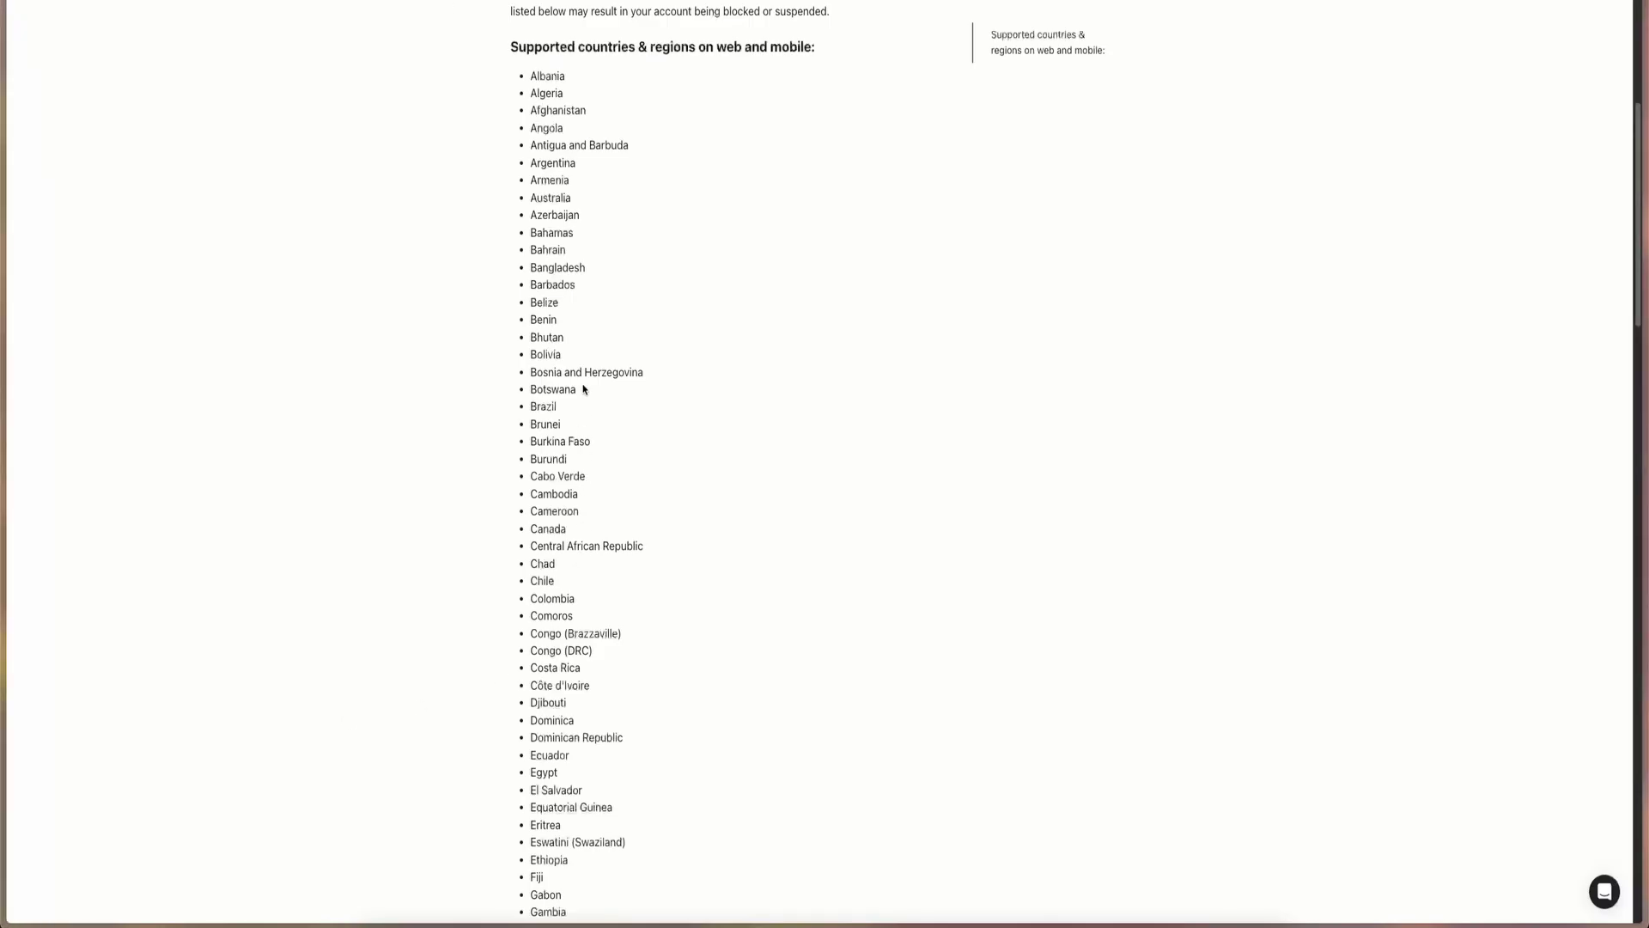
left_click_drag(530, 74, 595, 818)
scroll(613, 627, "down", 3)
scroll(586, 639, "down", 5)
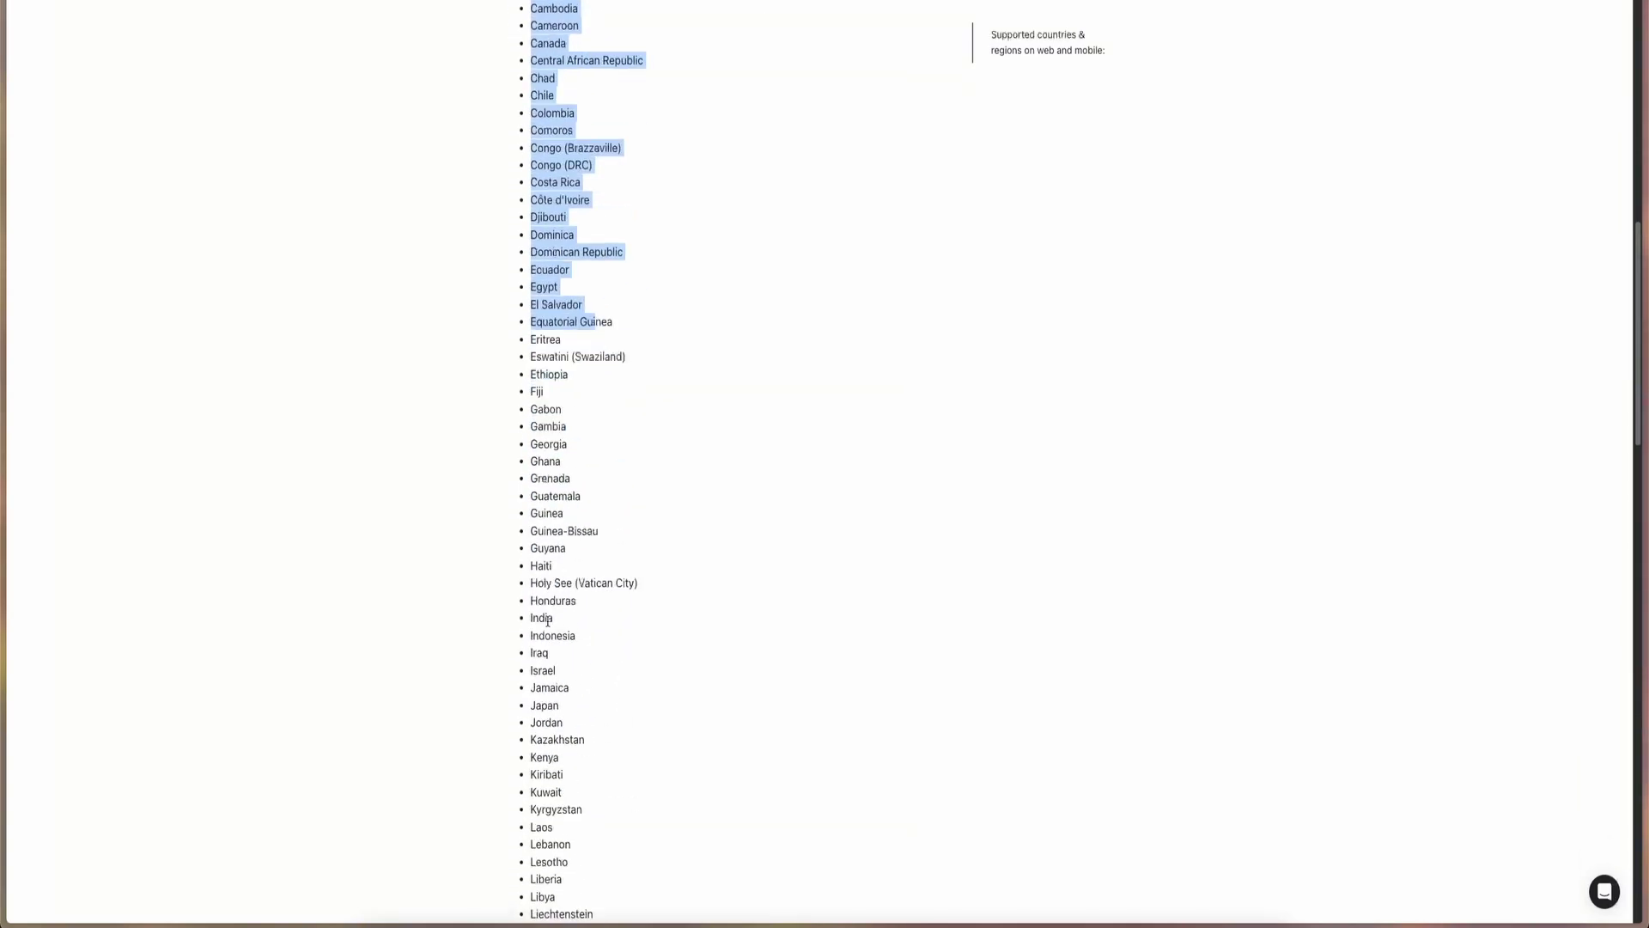
left_click_drag(530, 472, 573, 494)
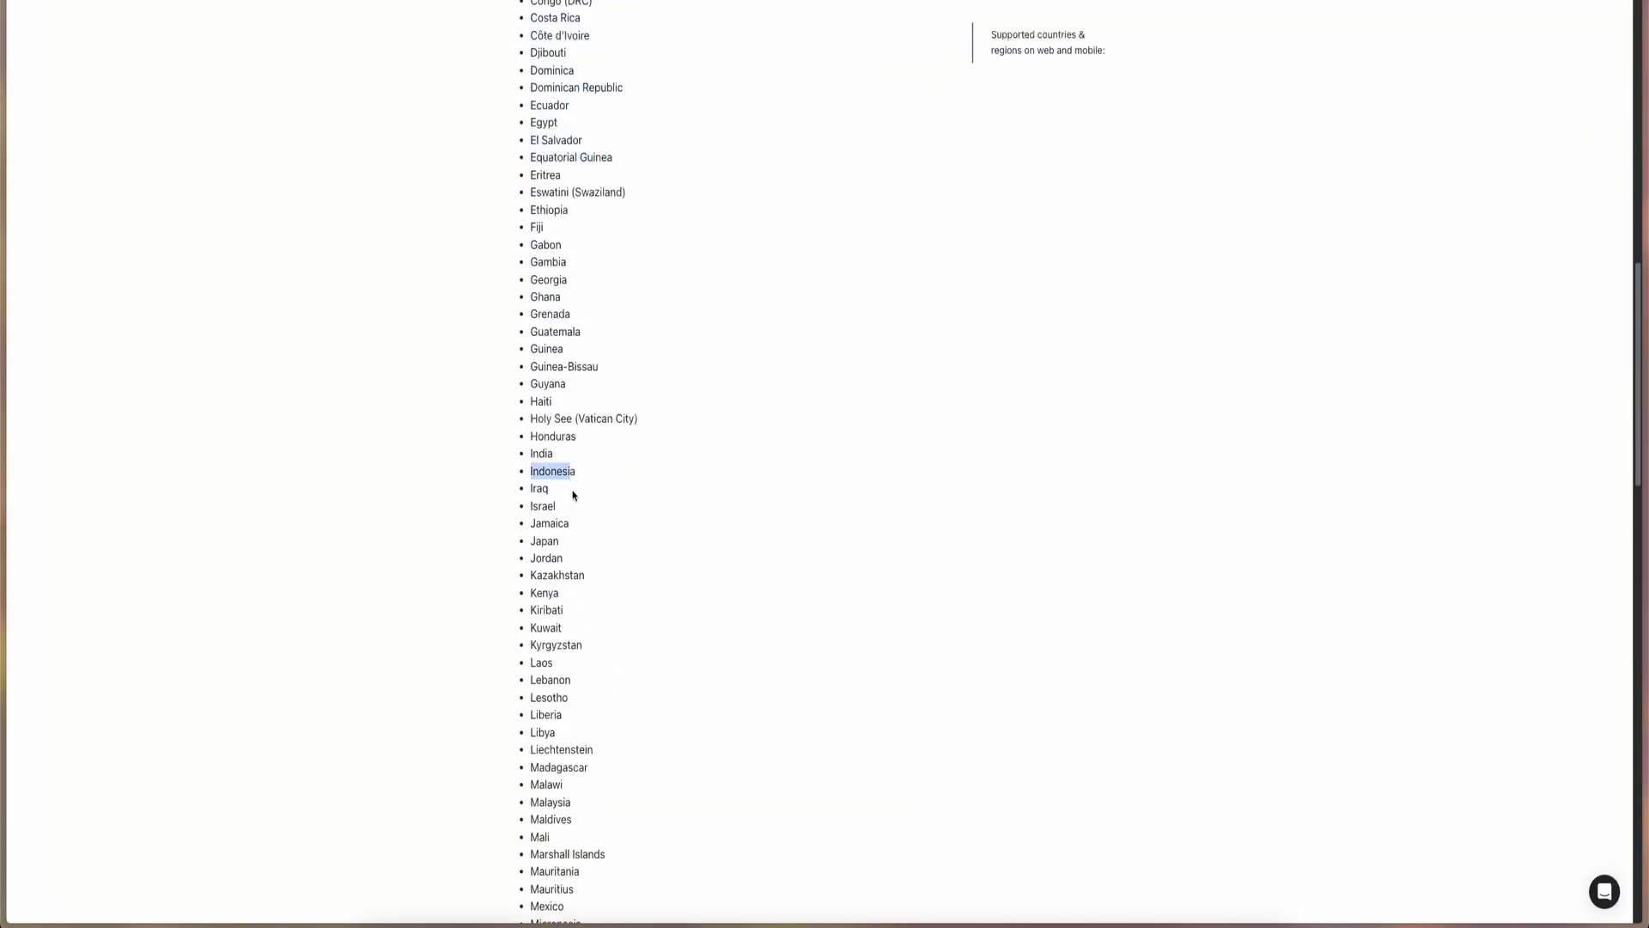
scroll(591, 554, "down", 6)
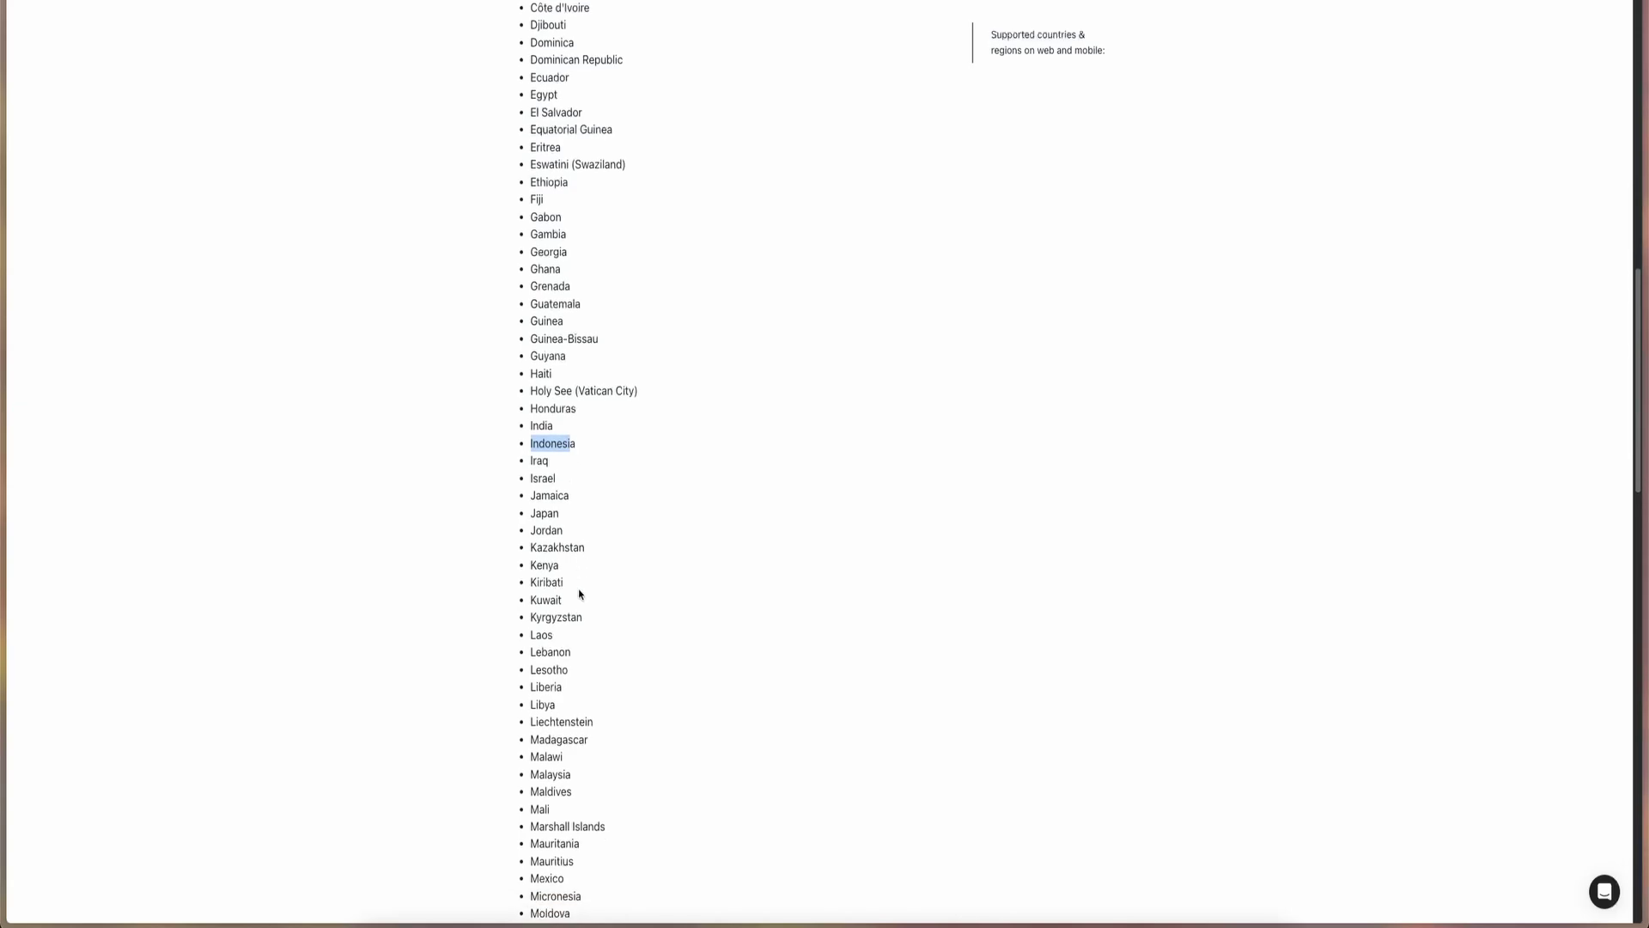
scroll(601, 619, "down", 5)
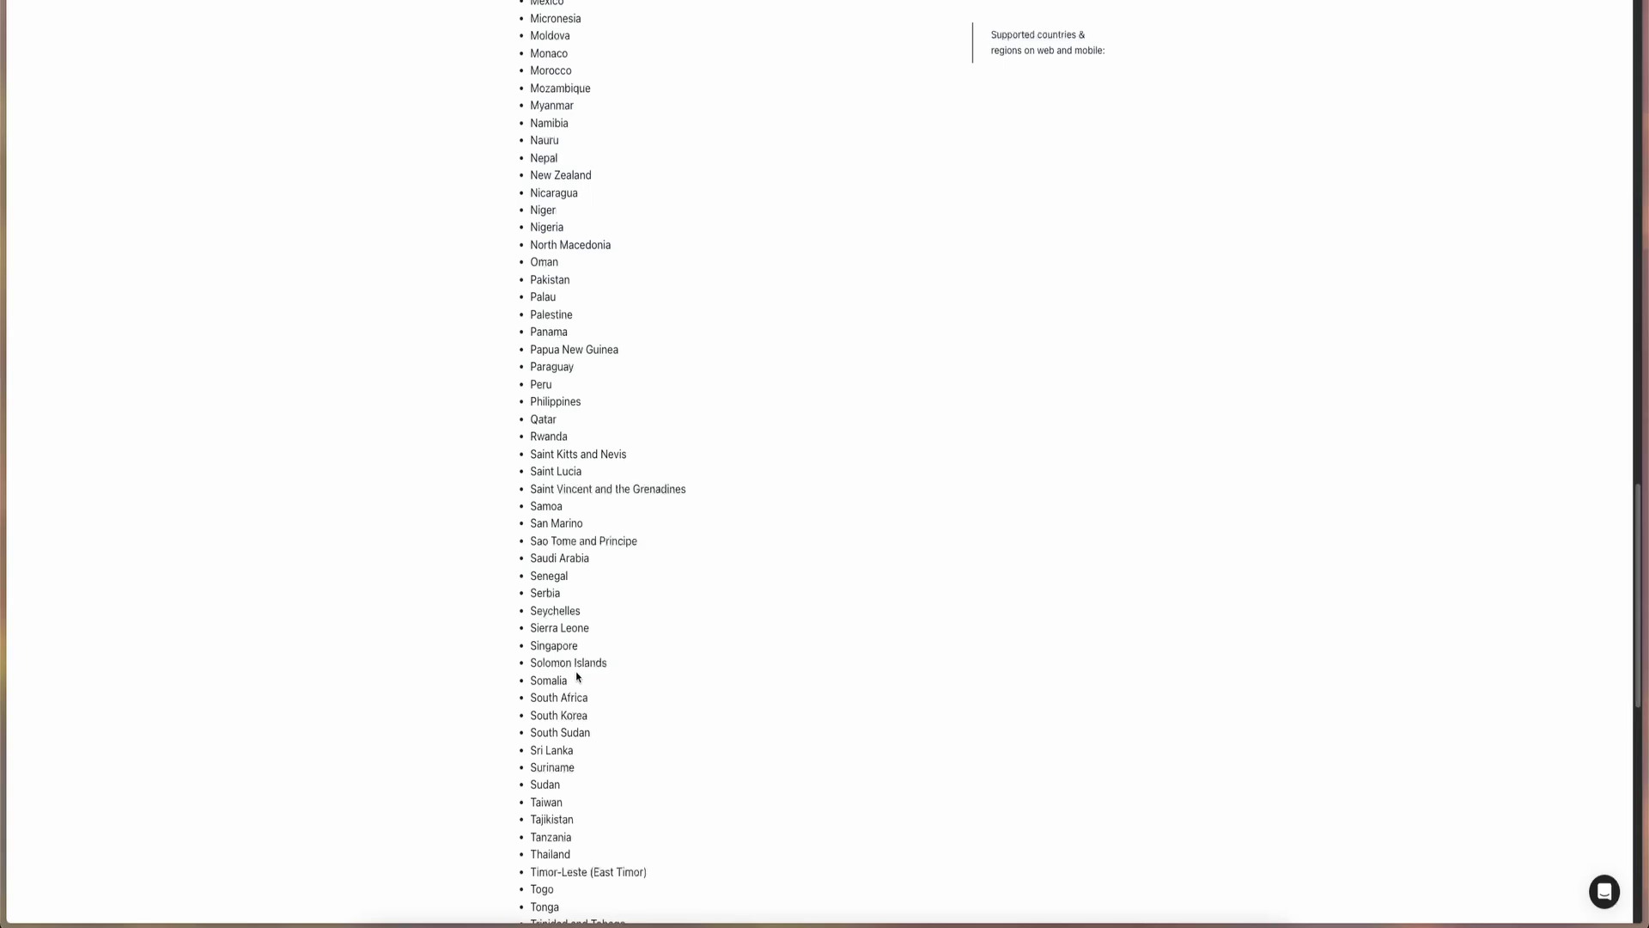
scroll(577, 678, "down", 4)
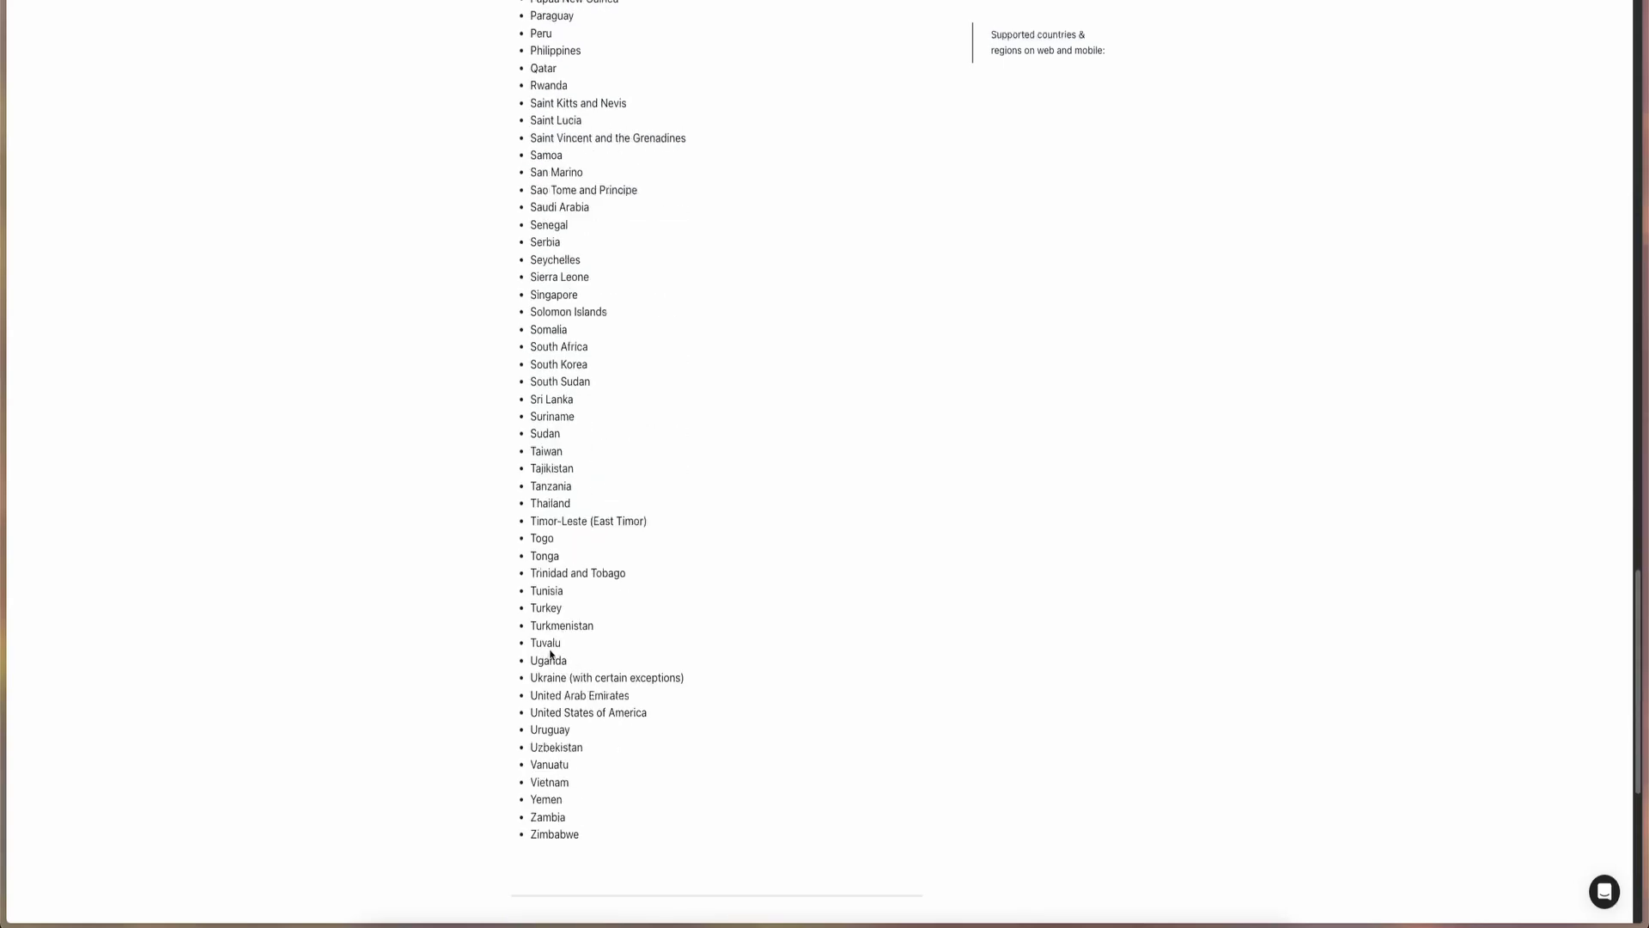
- Recheck the earlier parts of the supported countries list, highlighting the Morocco and Mozambique entries
scroll(550, 657, "up", 8)
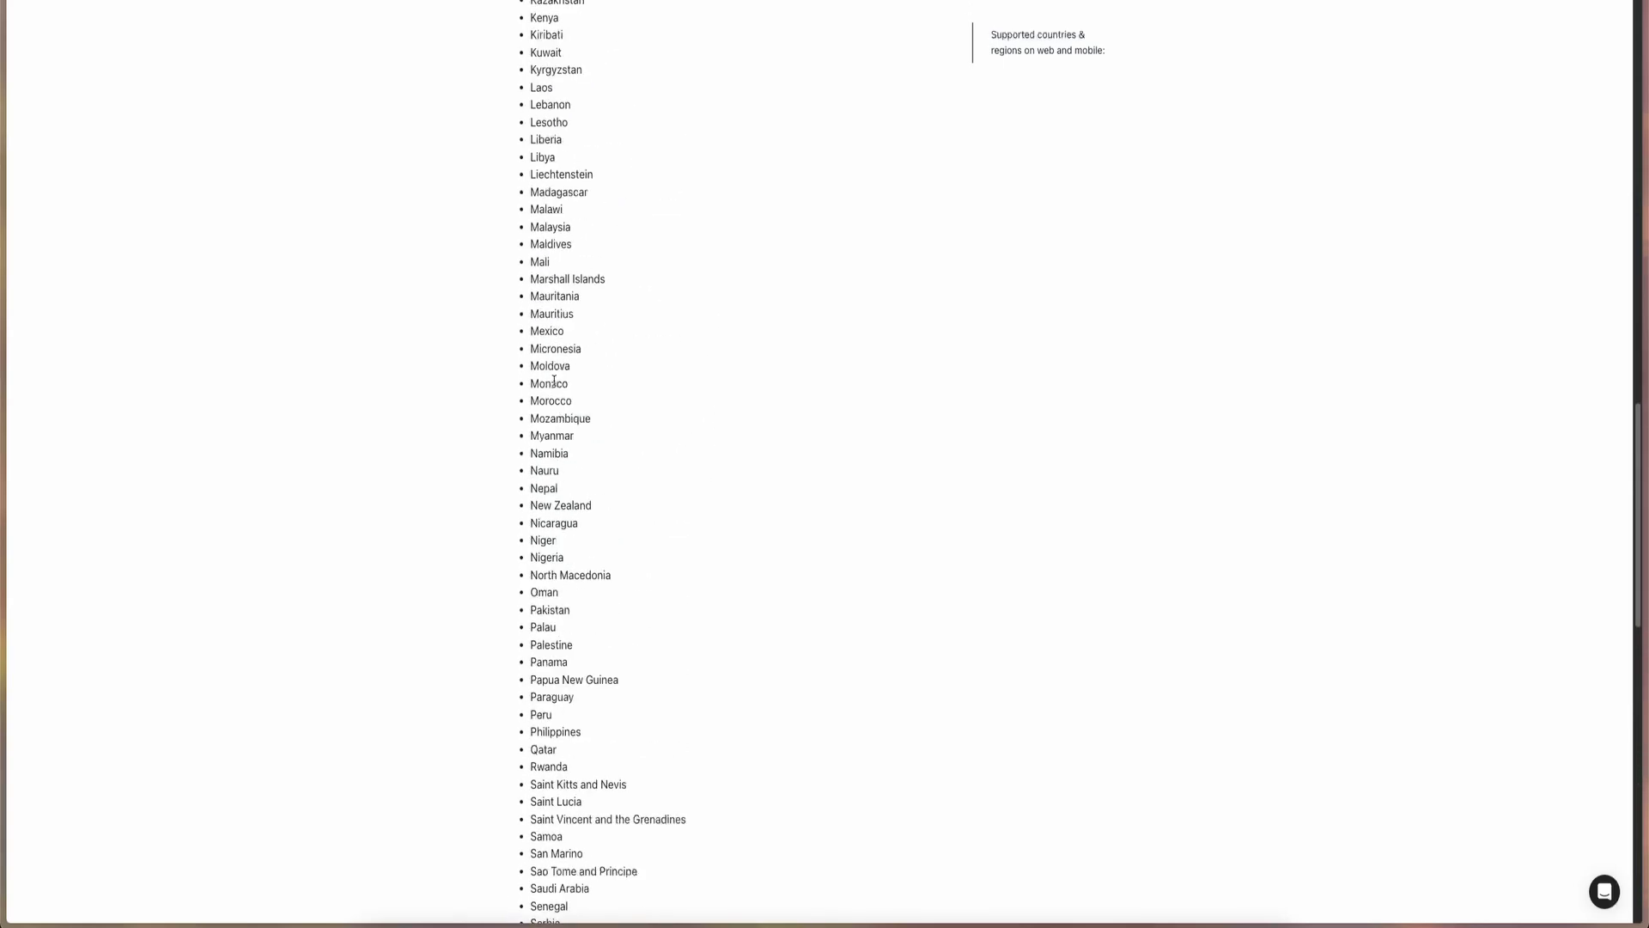
scroll(534, 380, "down", 1)
left_click_drag(541, 317, 591, 335)
scroll(572, 543, "up", 9)
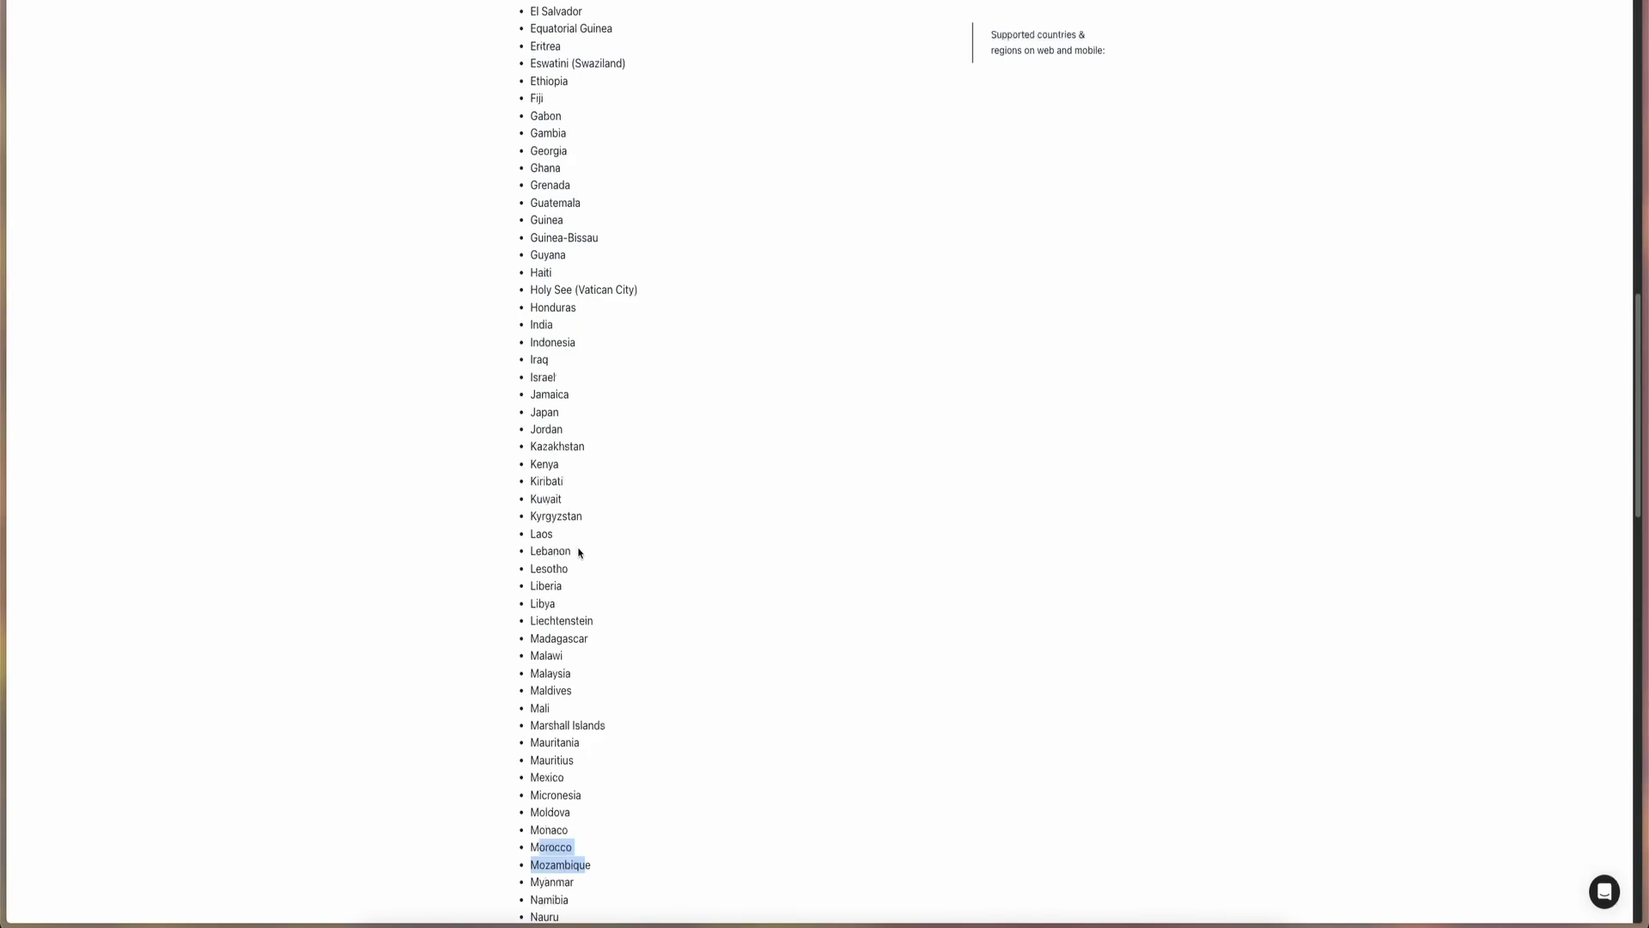
scroll(579, 556, "up", 10)
scroll(580, 557, "down", 6)
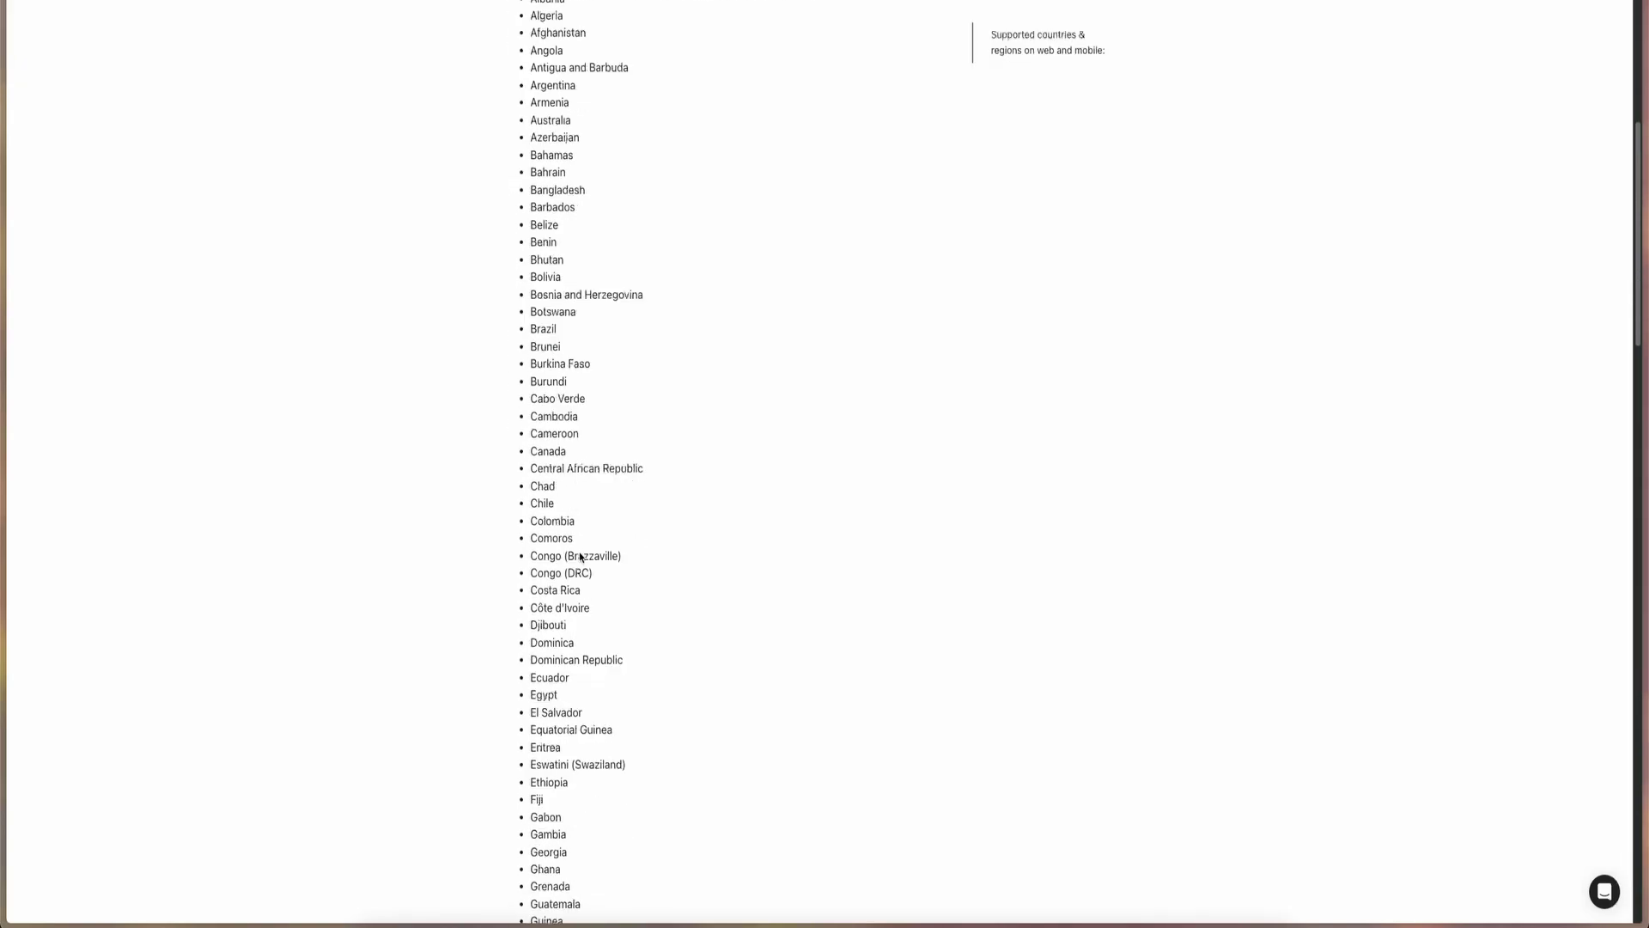
scroll(579, 555, "down", 13)
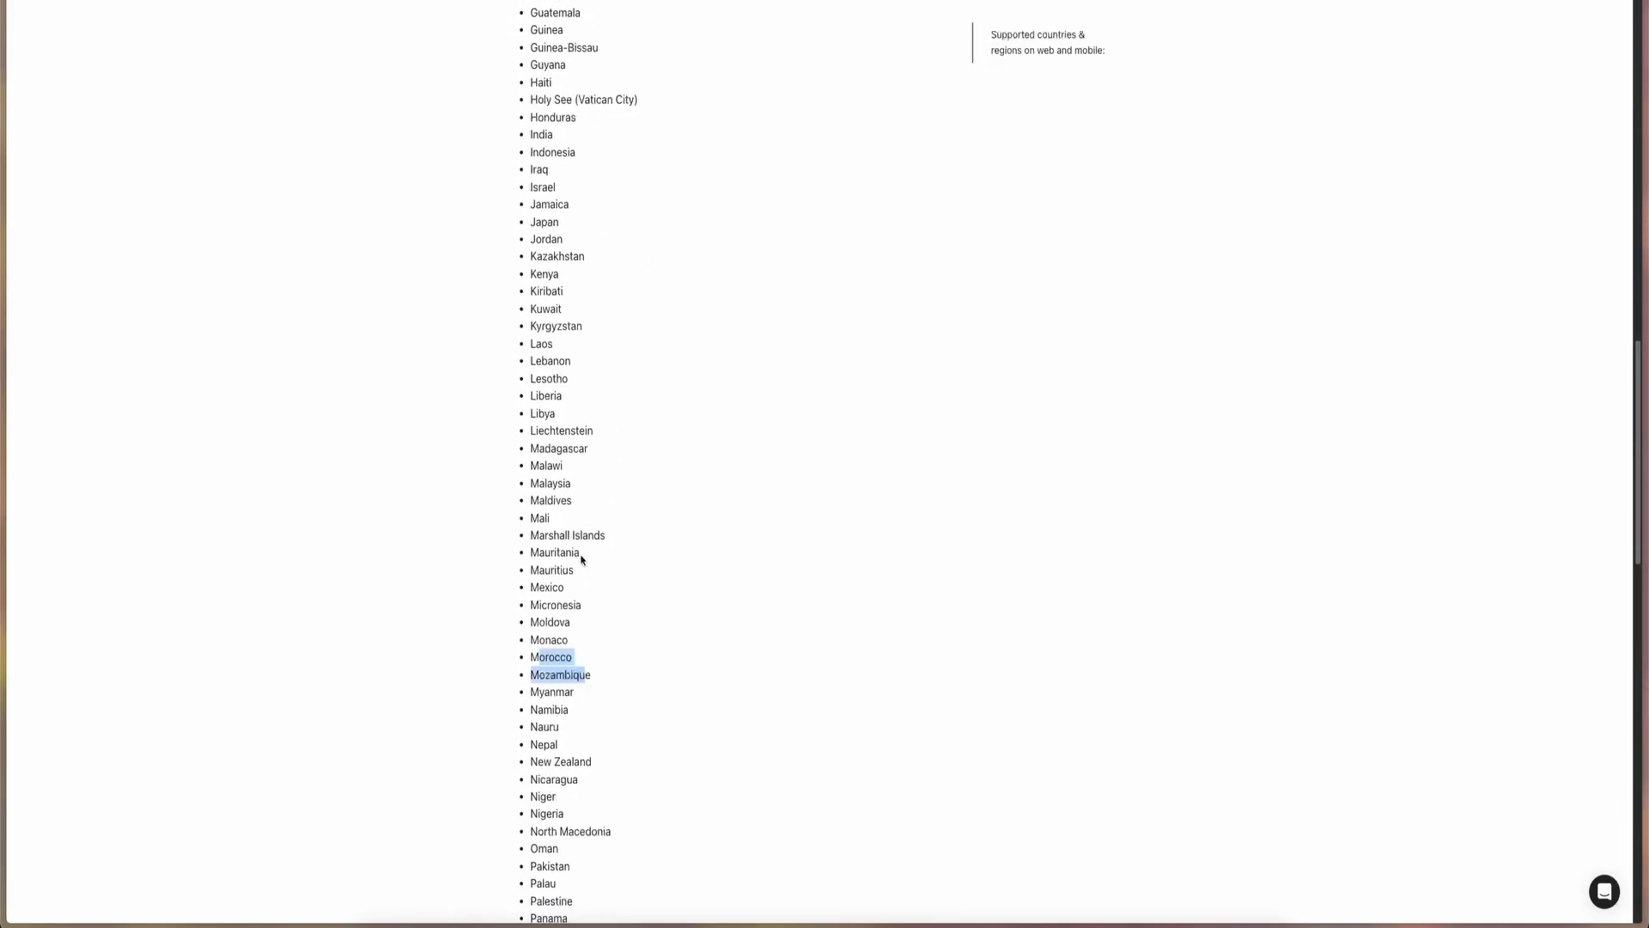
- Look through the supported countries list again, from the entries starting with B through Zimbabwe
scroll(581, 559, "down", 11)
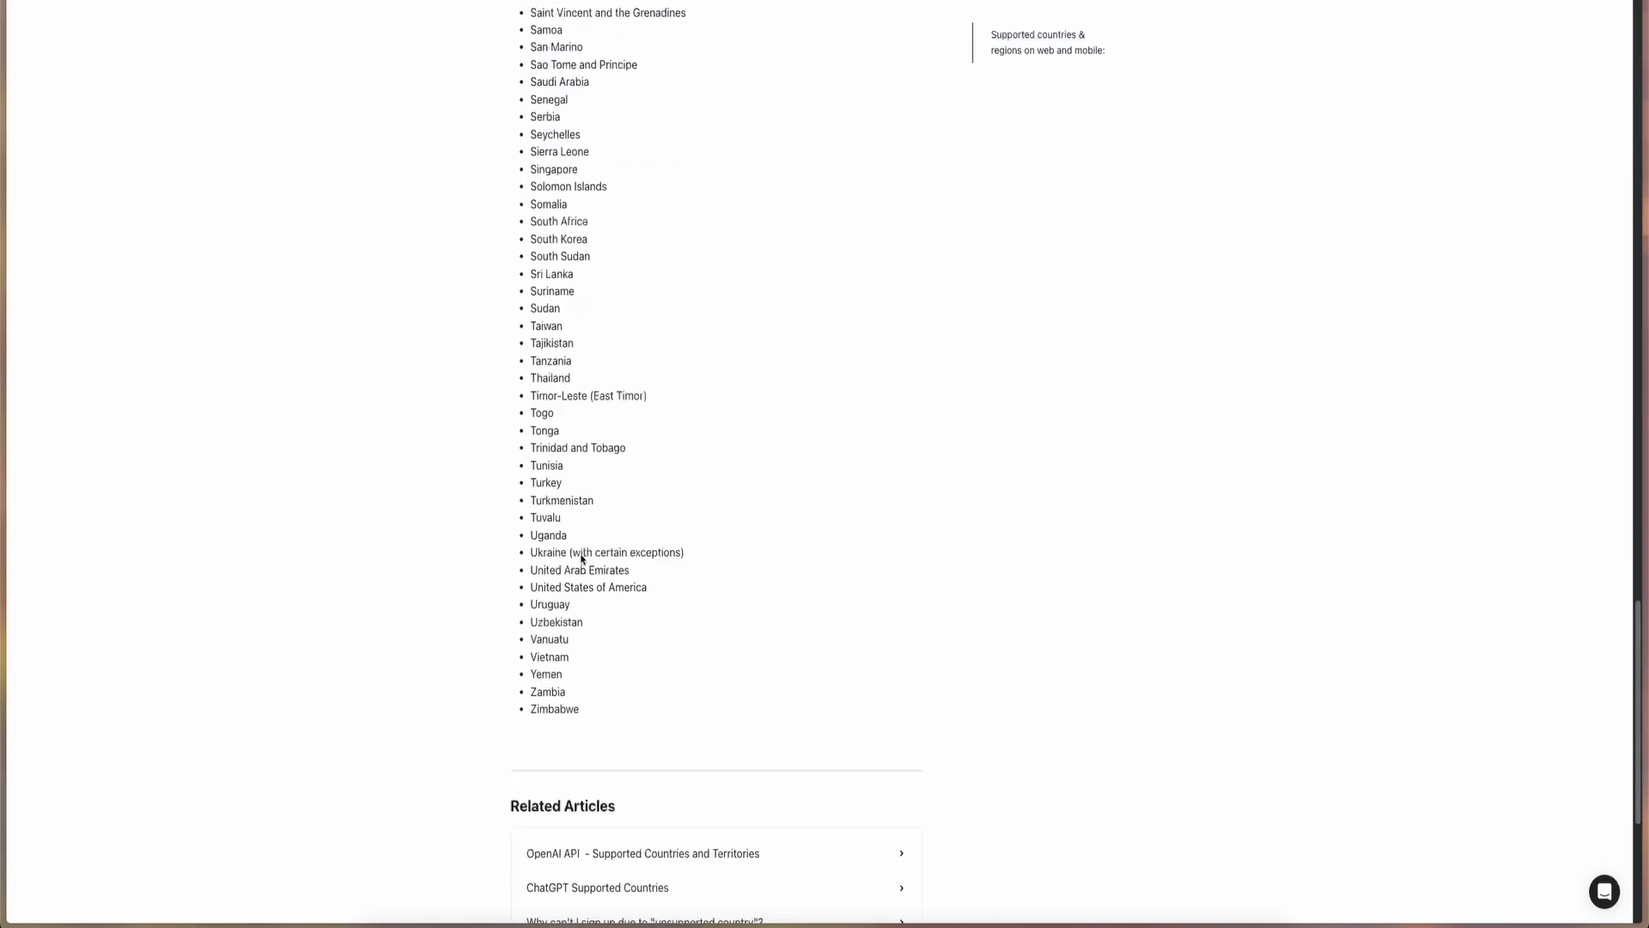
scroll(581, 563, "up", 18)
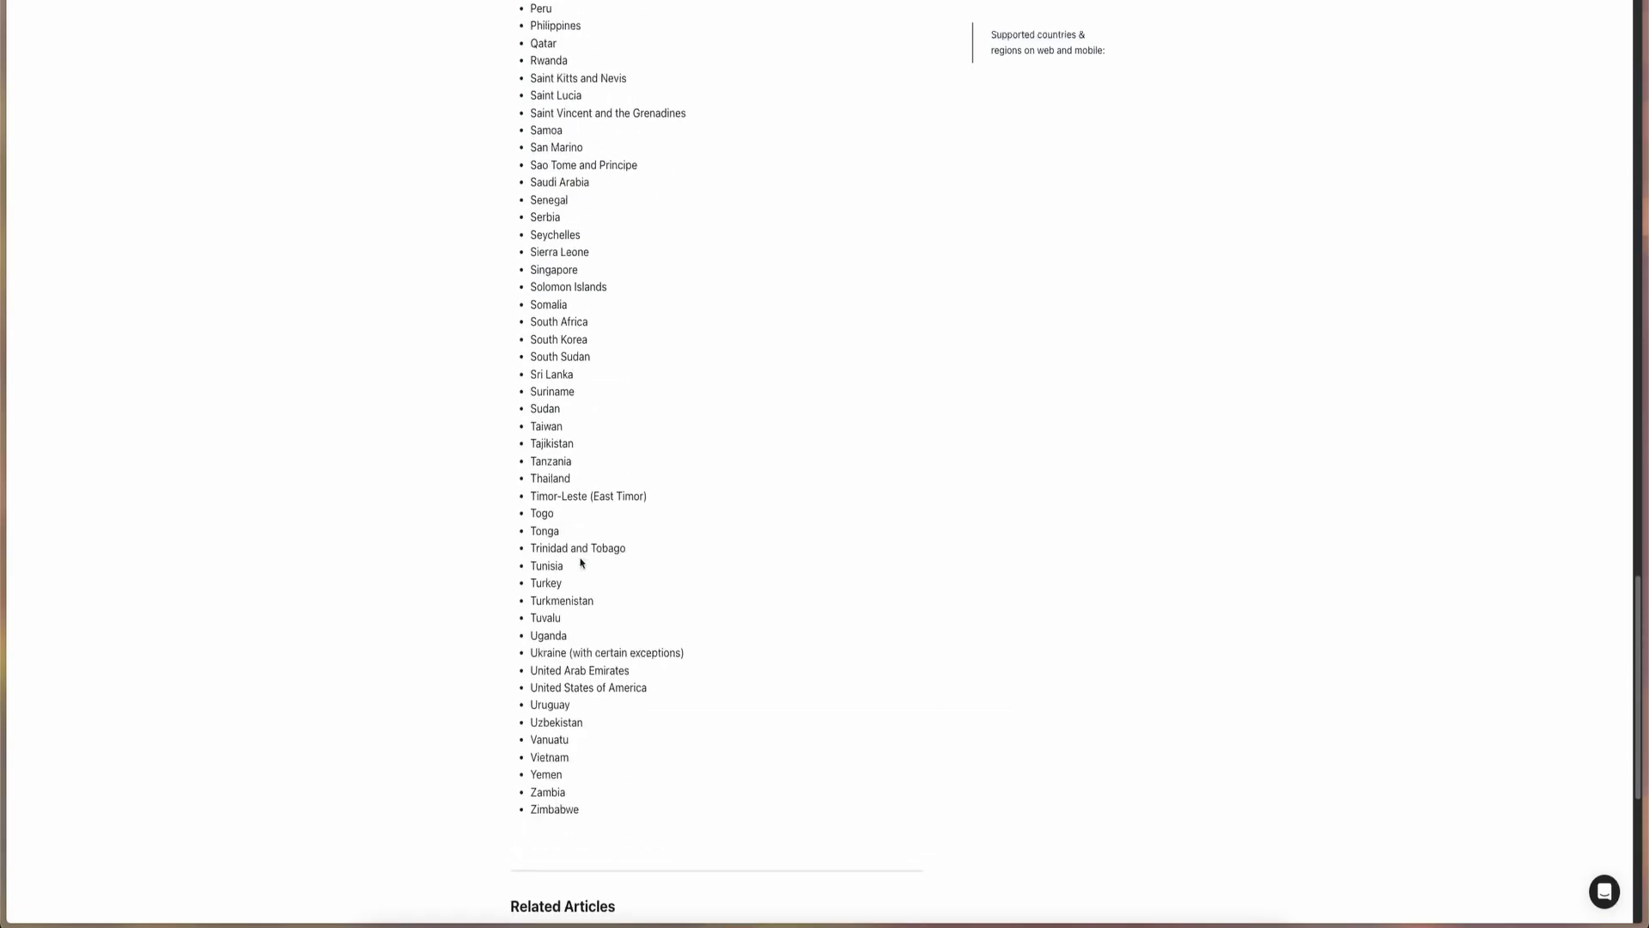
scroll(581, 560, "up", 5)
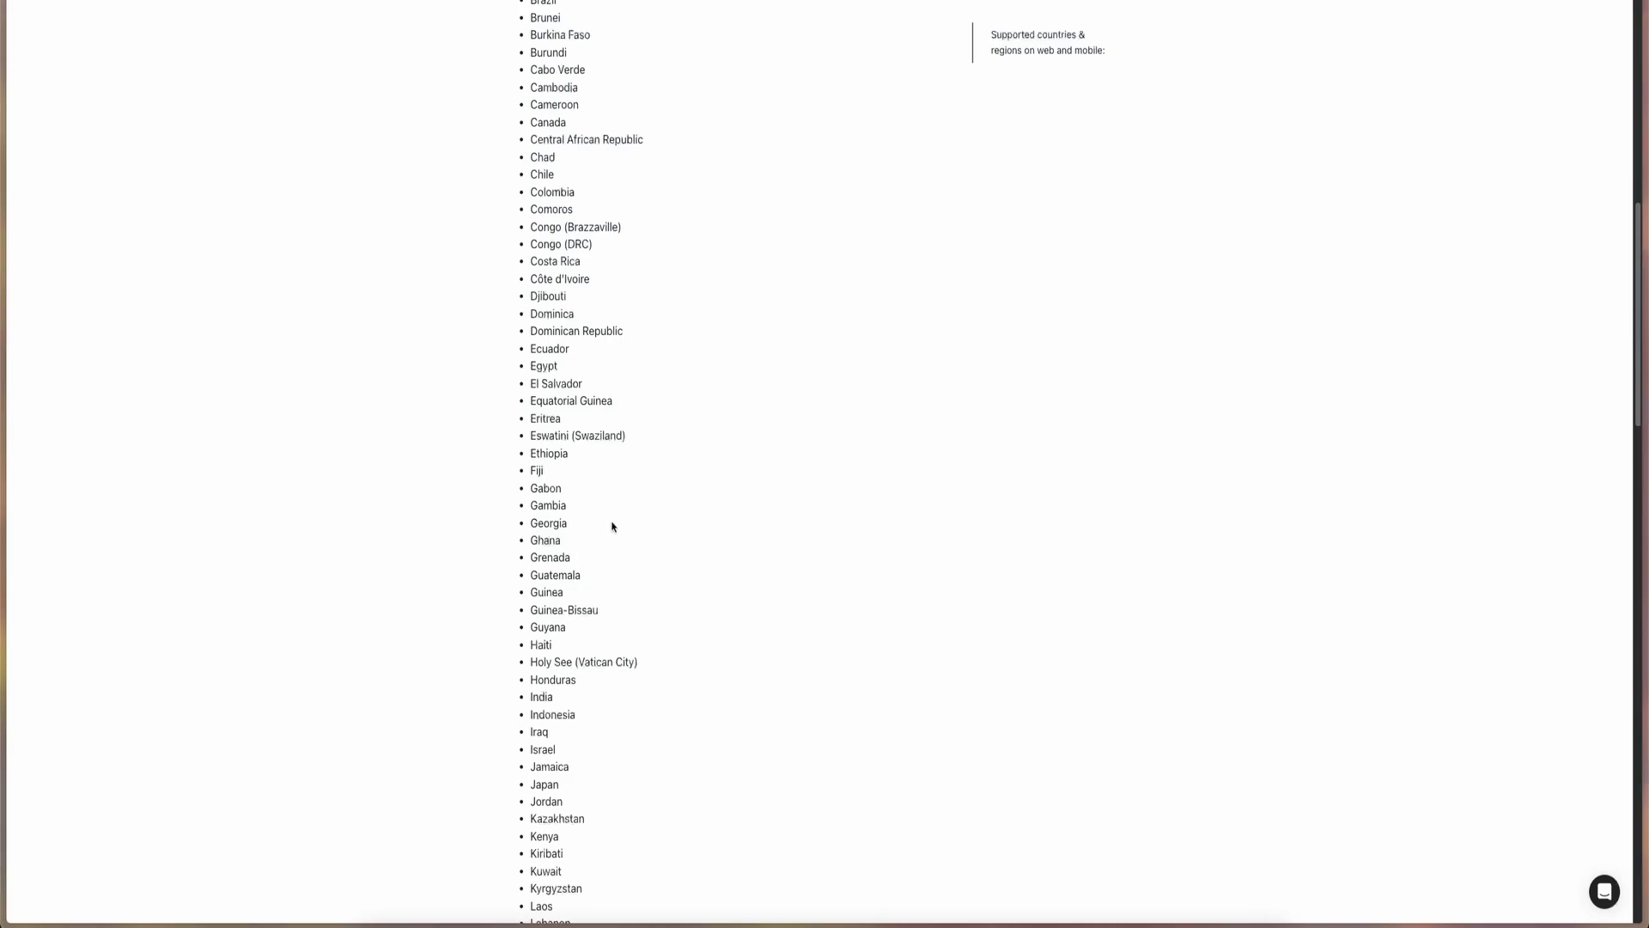
scroll(593, 543, "up", 10)
scroll(713, 548, "down", 20)
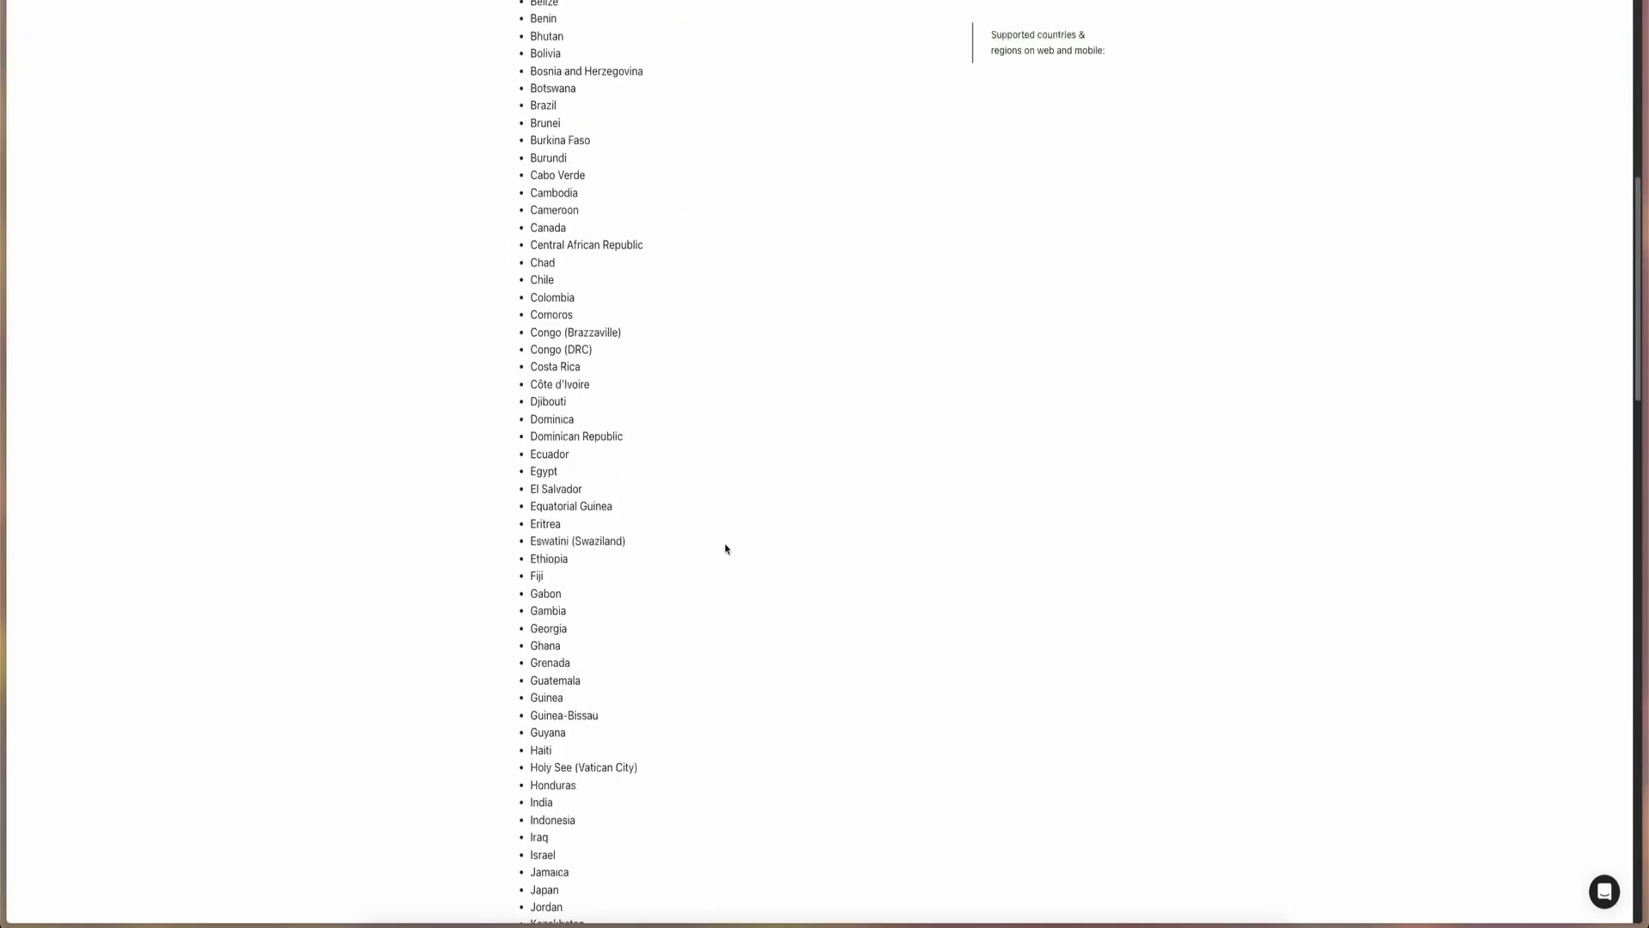
scroll(725, 548, "down", 3)
scroll(729, 548, "up", 6)
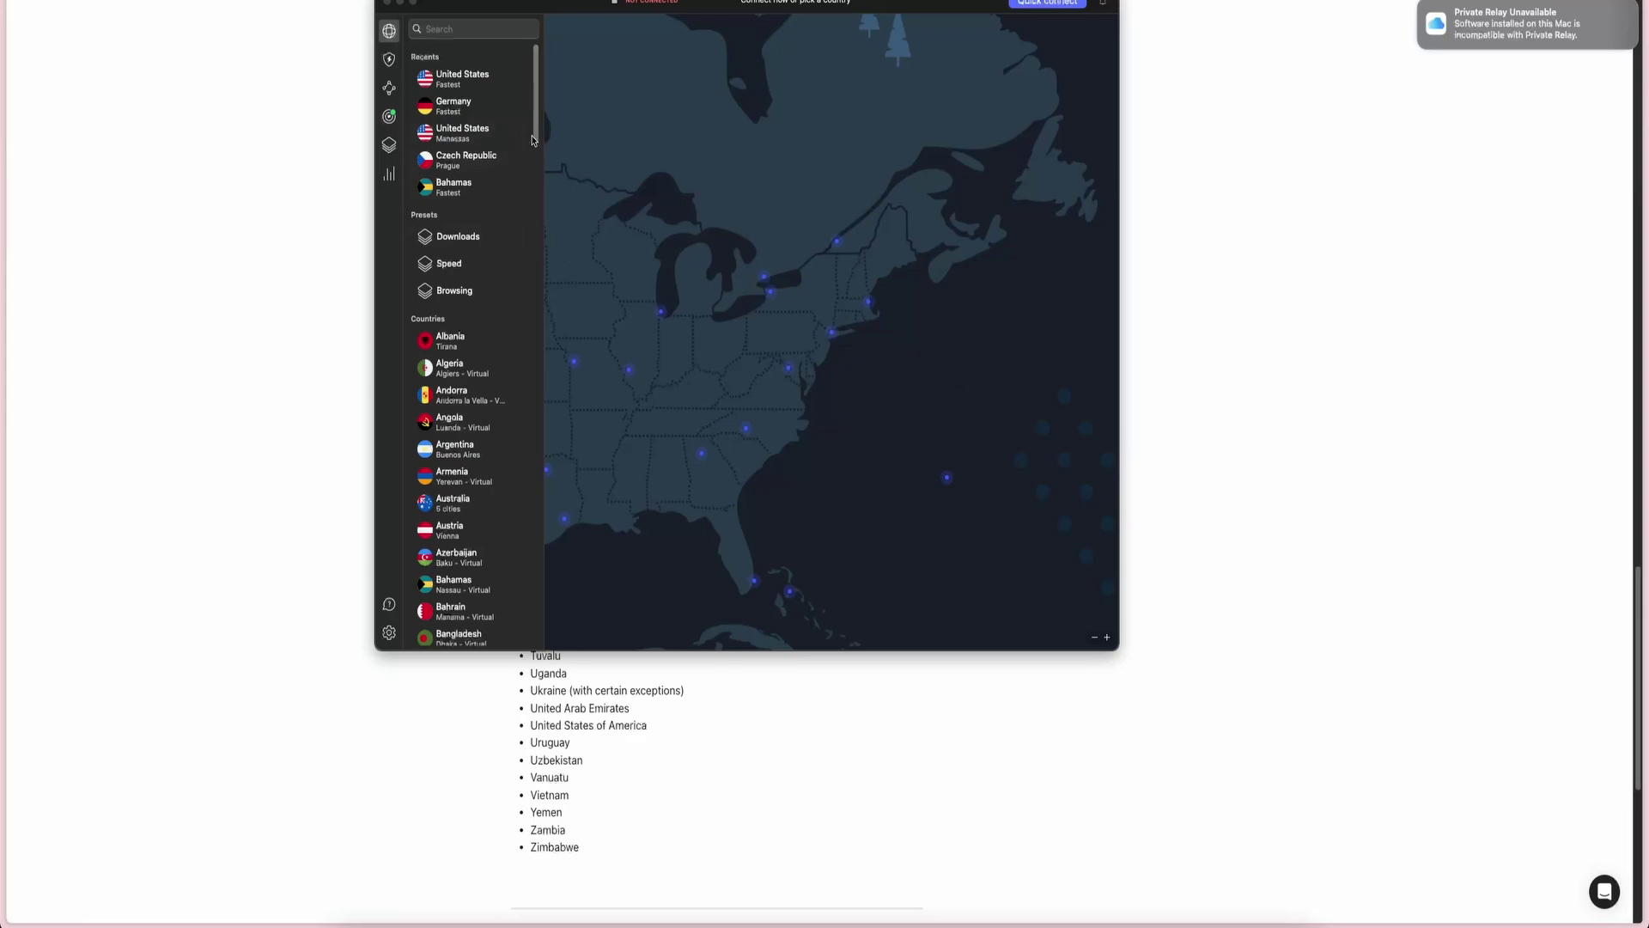
- In the VPN app, connect to the recent United States (Fastest) location and return to the browser
scroll(539, 123, "down", 5)
scroll(539, 123, "up", 5)
left_click(462, 86)
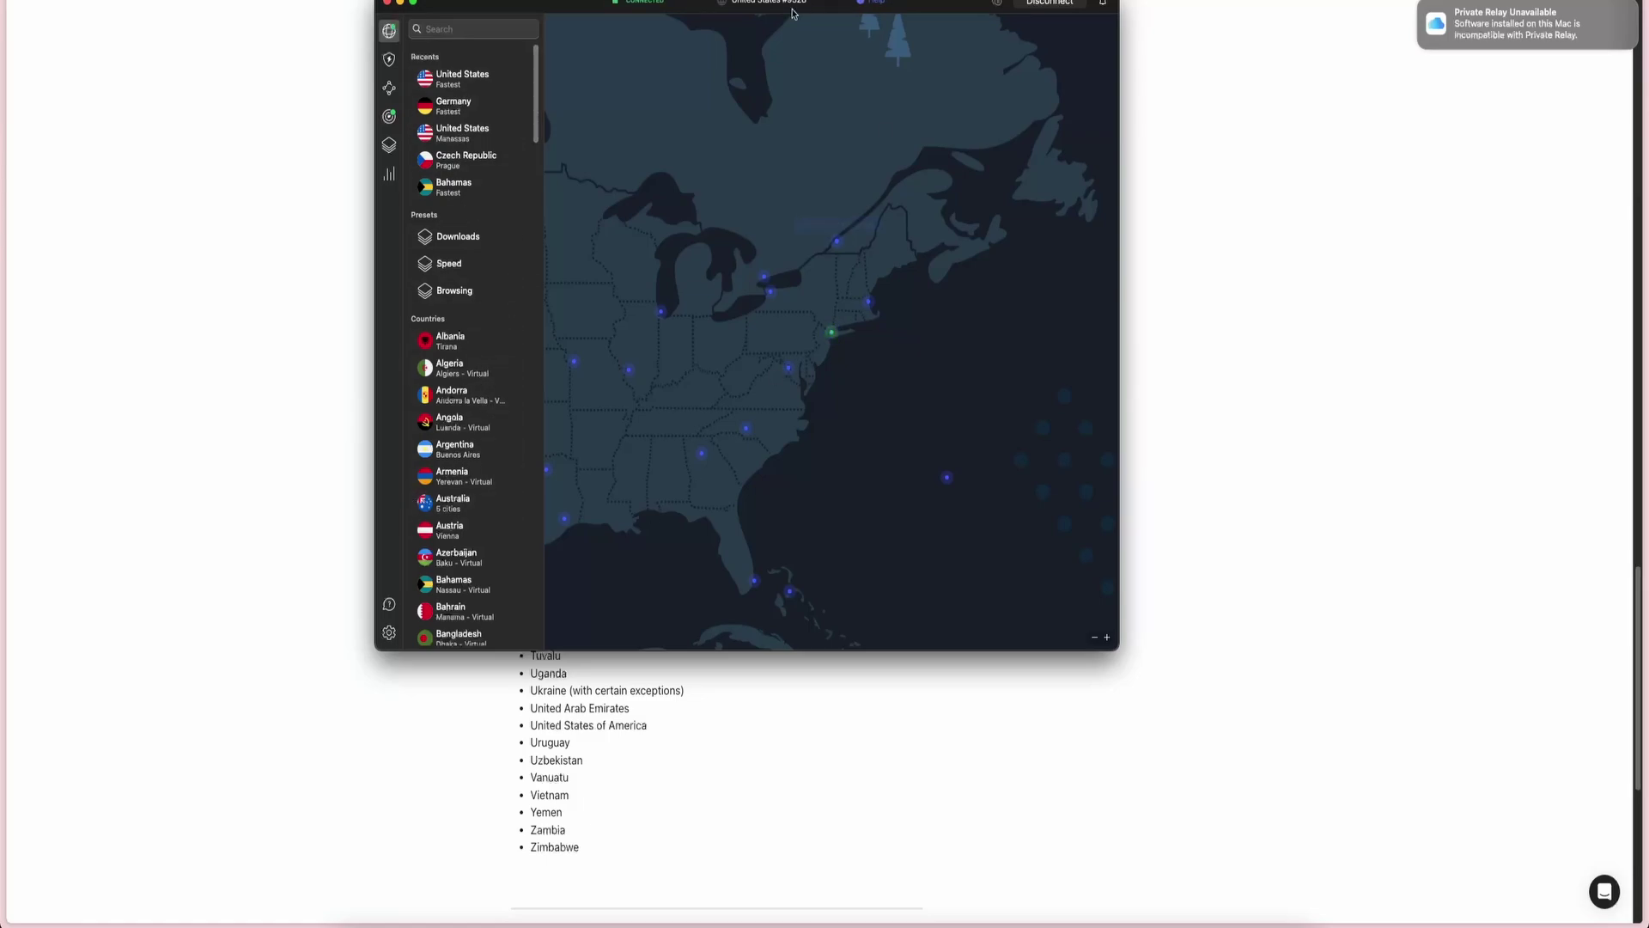
left_click(1269, 306)
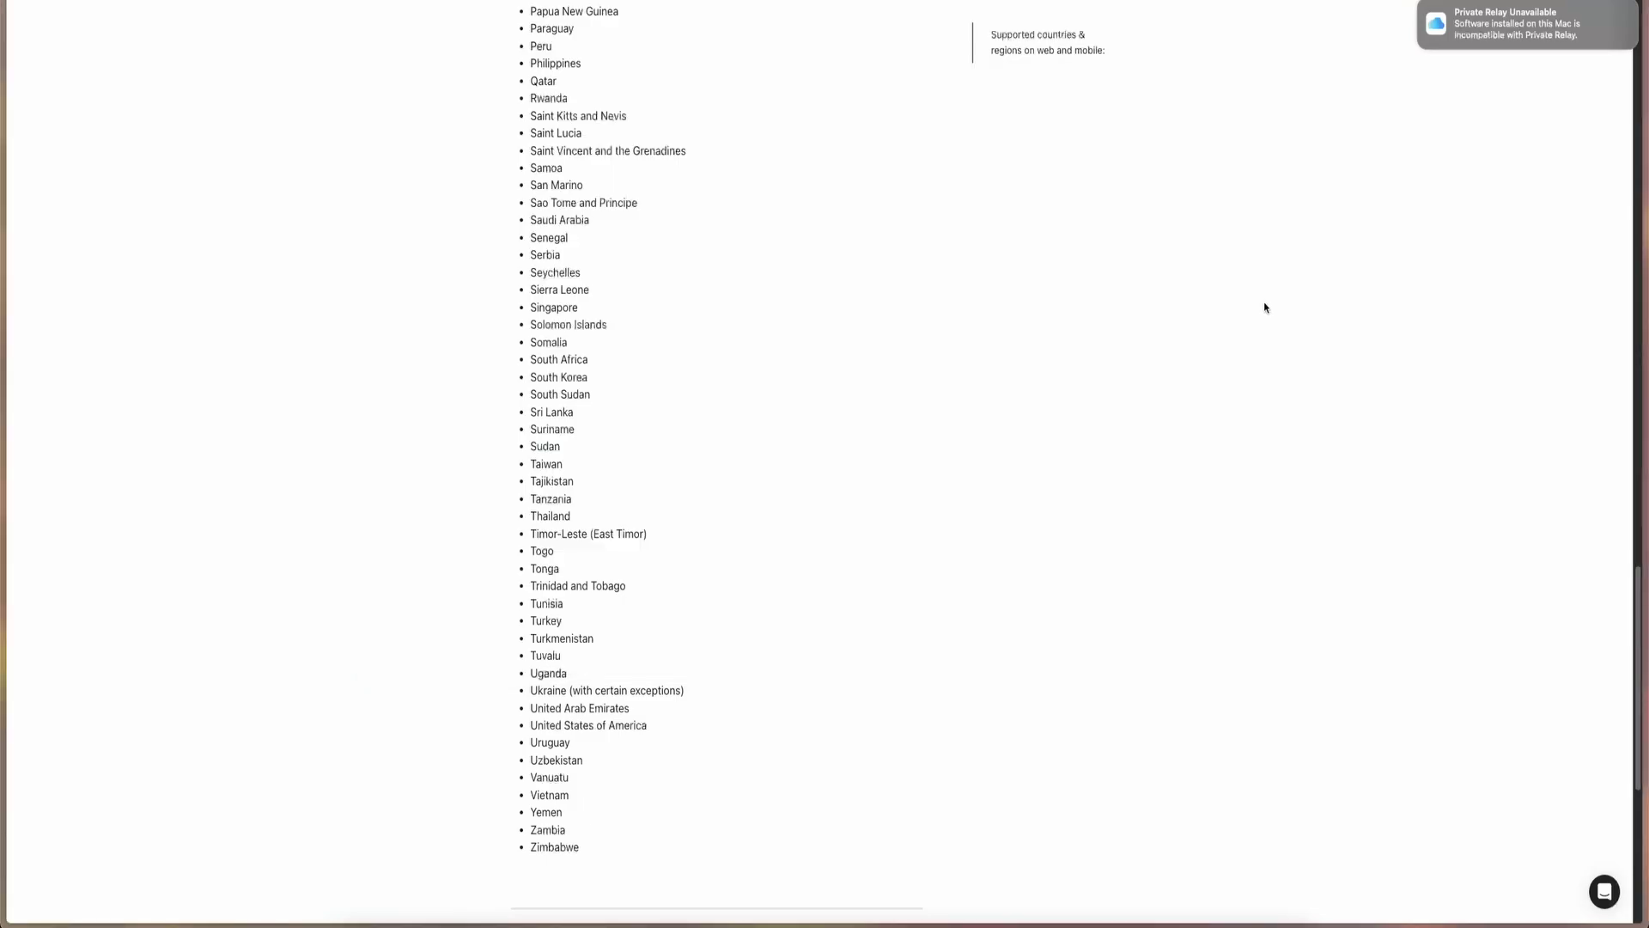
- Switch to the Sora access page, reload it and pass the Cloudflare human verification for sora.com
mouse_move(4, 653)
left_click(60, 762)
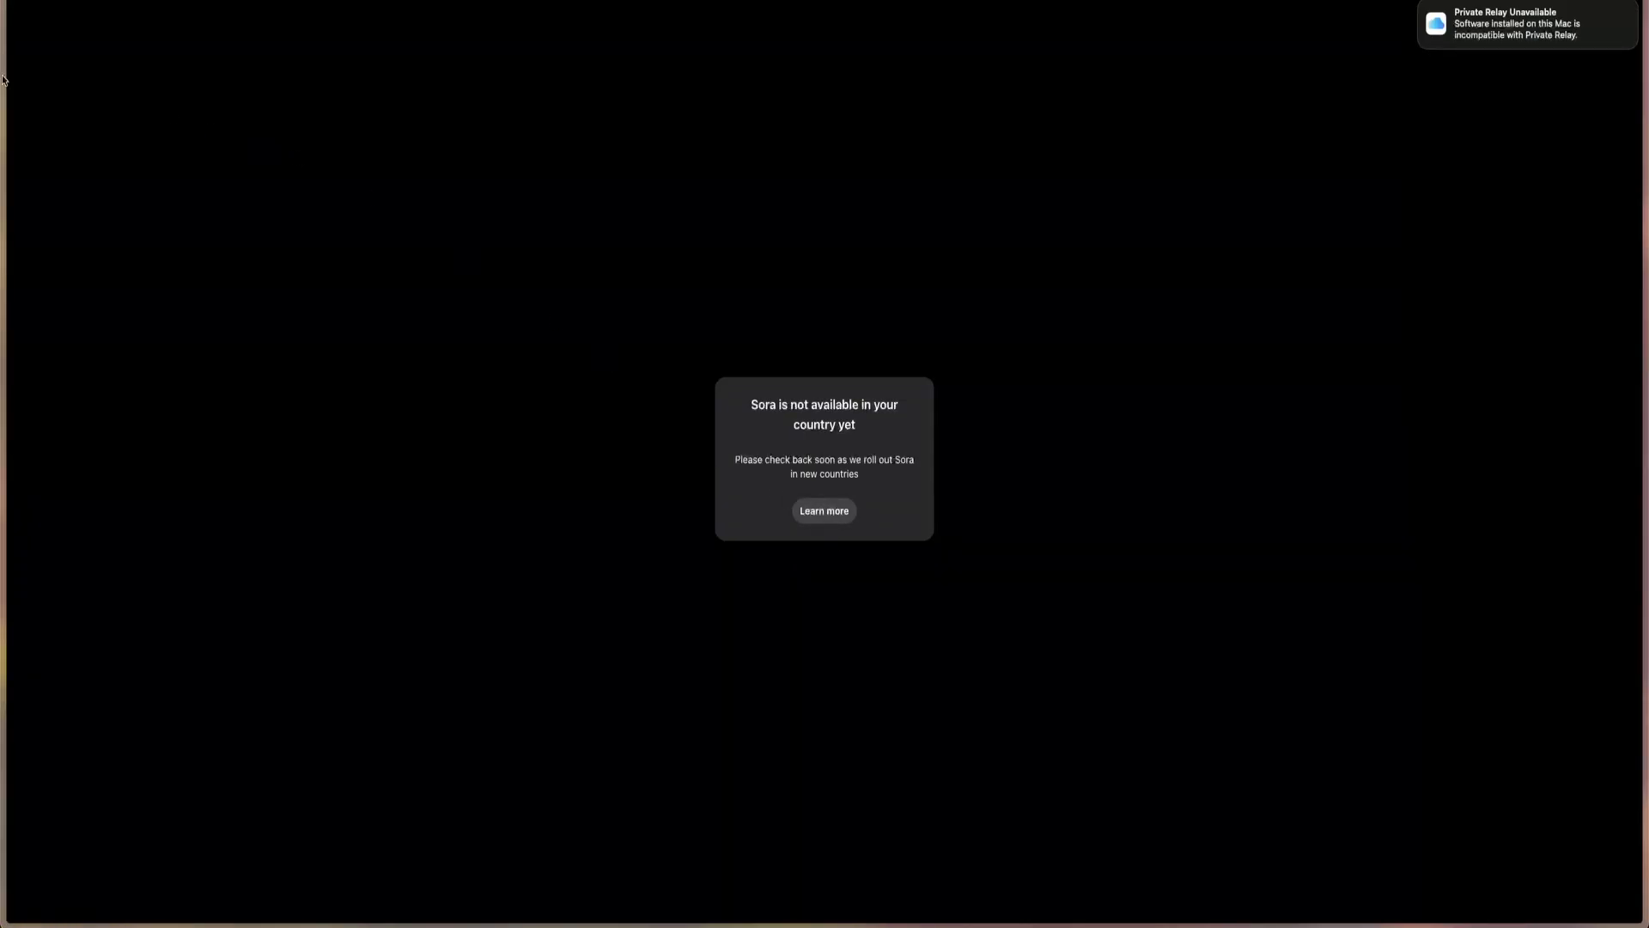
left_click(56, 36)
key("Return")
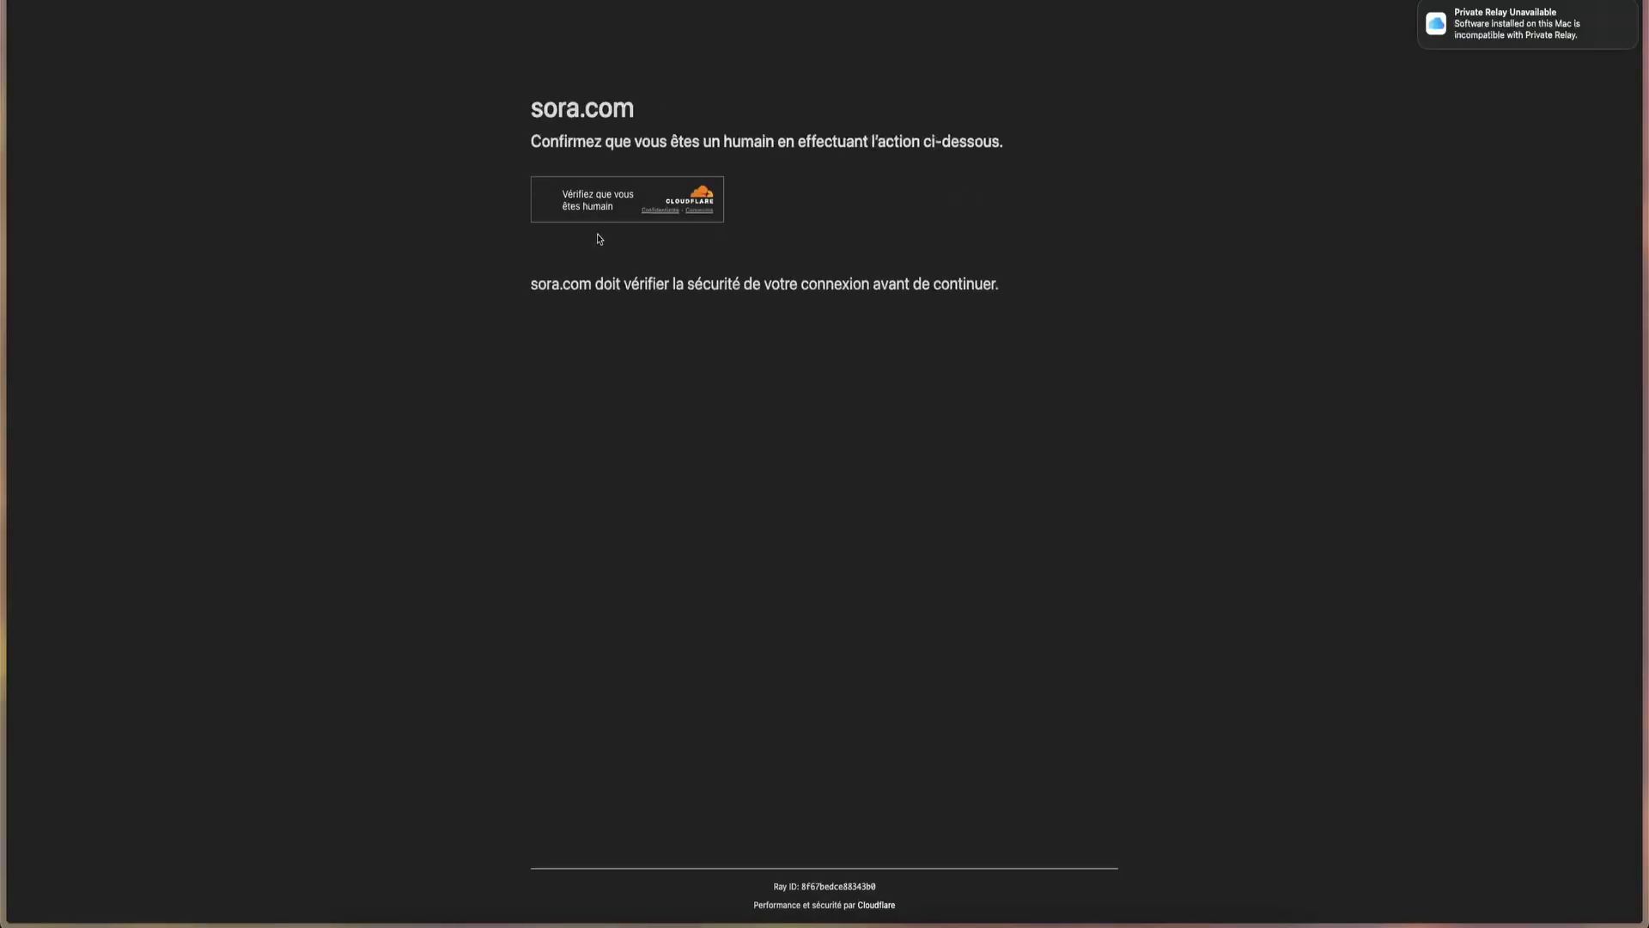
left_click(579, 207)
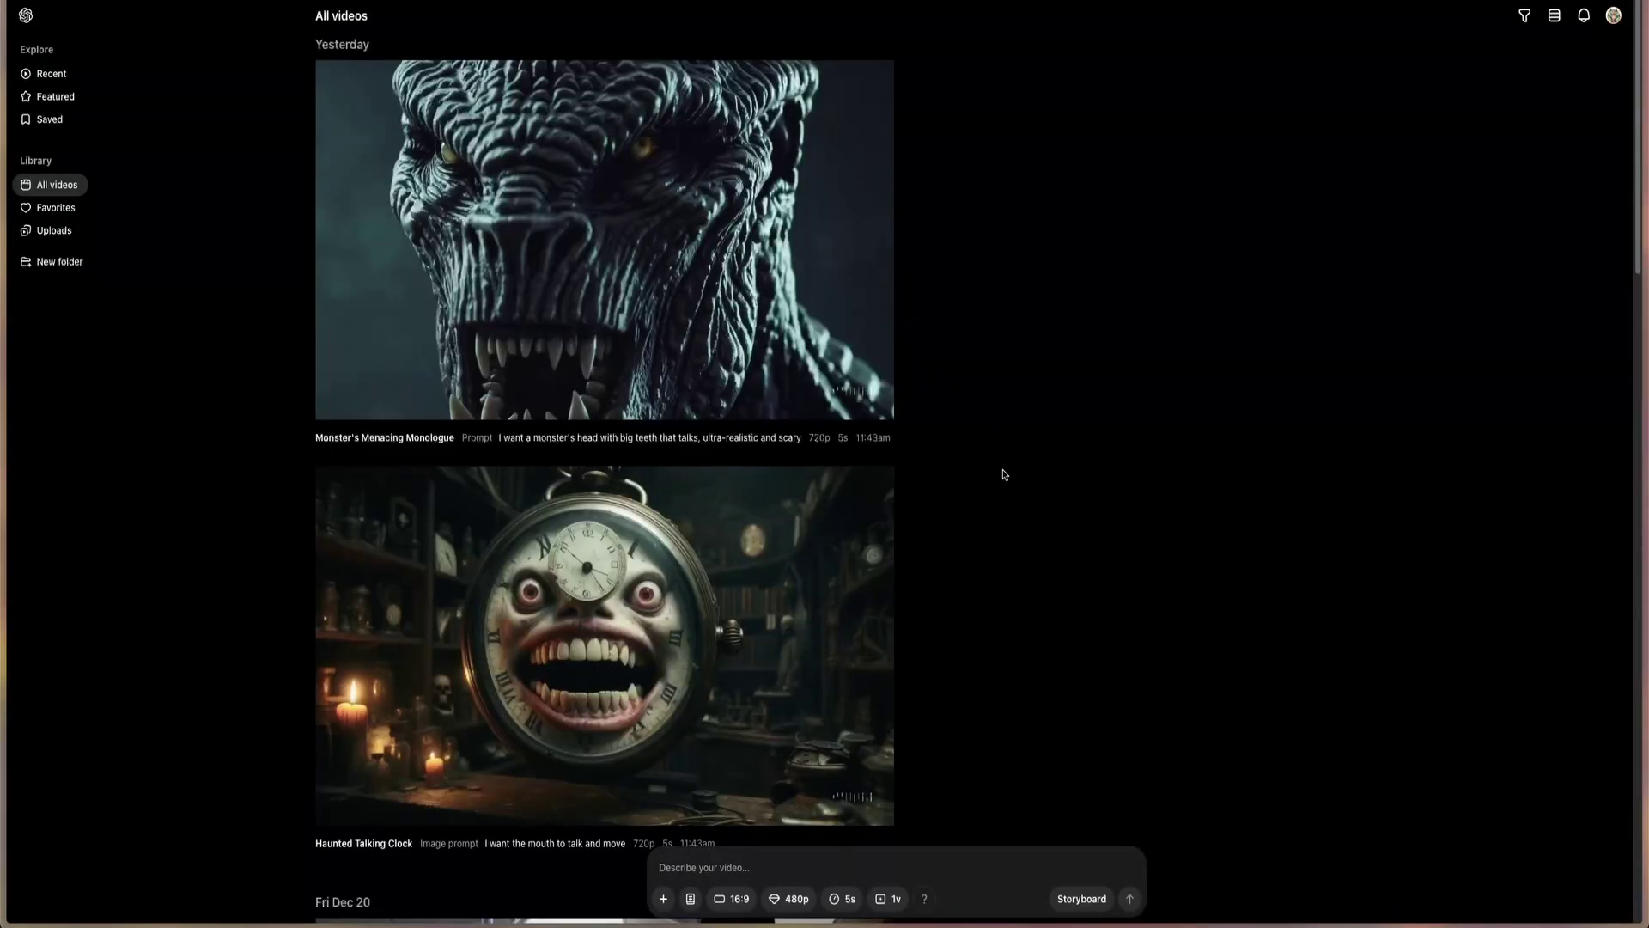
- Look over the generated videos in the All videos library, from Monster's Menacing Monologue down to the owl clips
scroll(1004, 474, "down", 20)
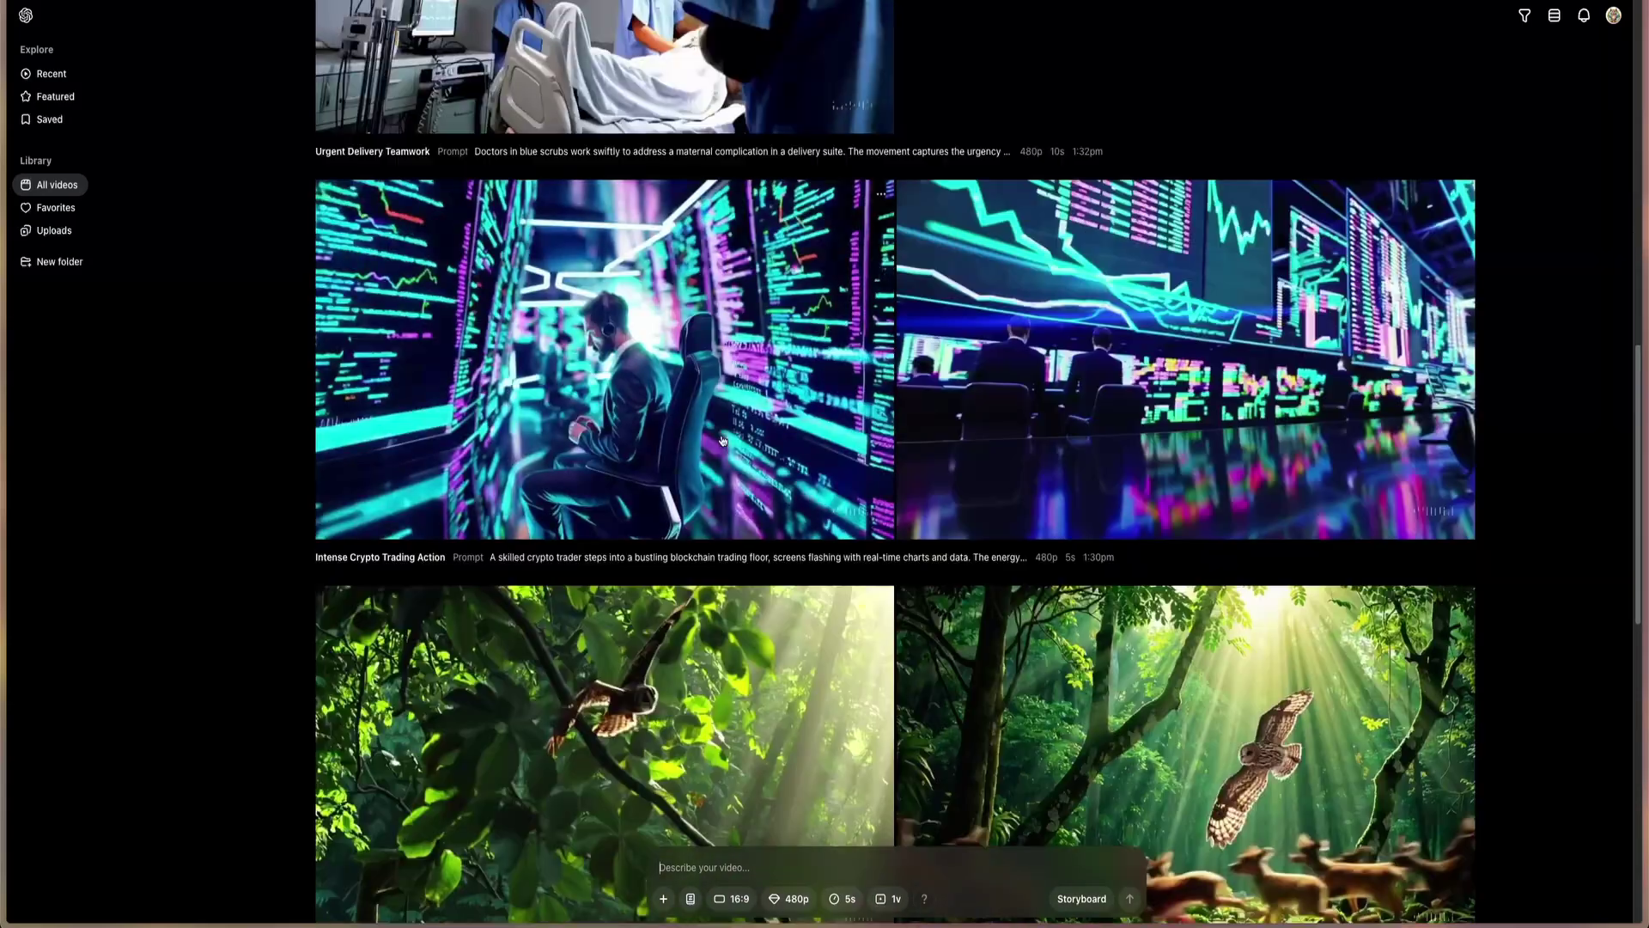
scroll(723, 441, "down", 7)
scroll(724, 443, "up", 10)
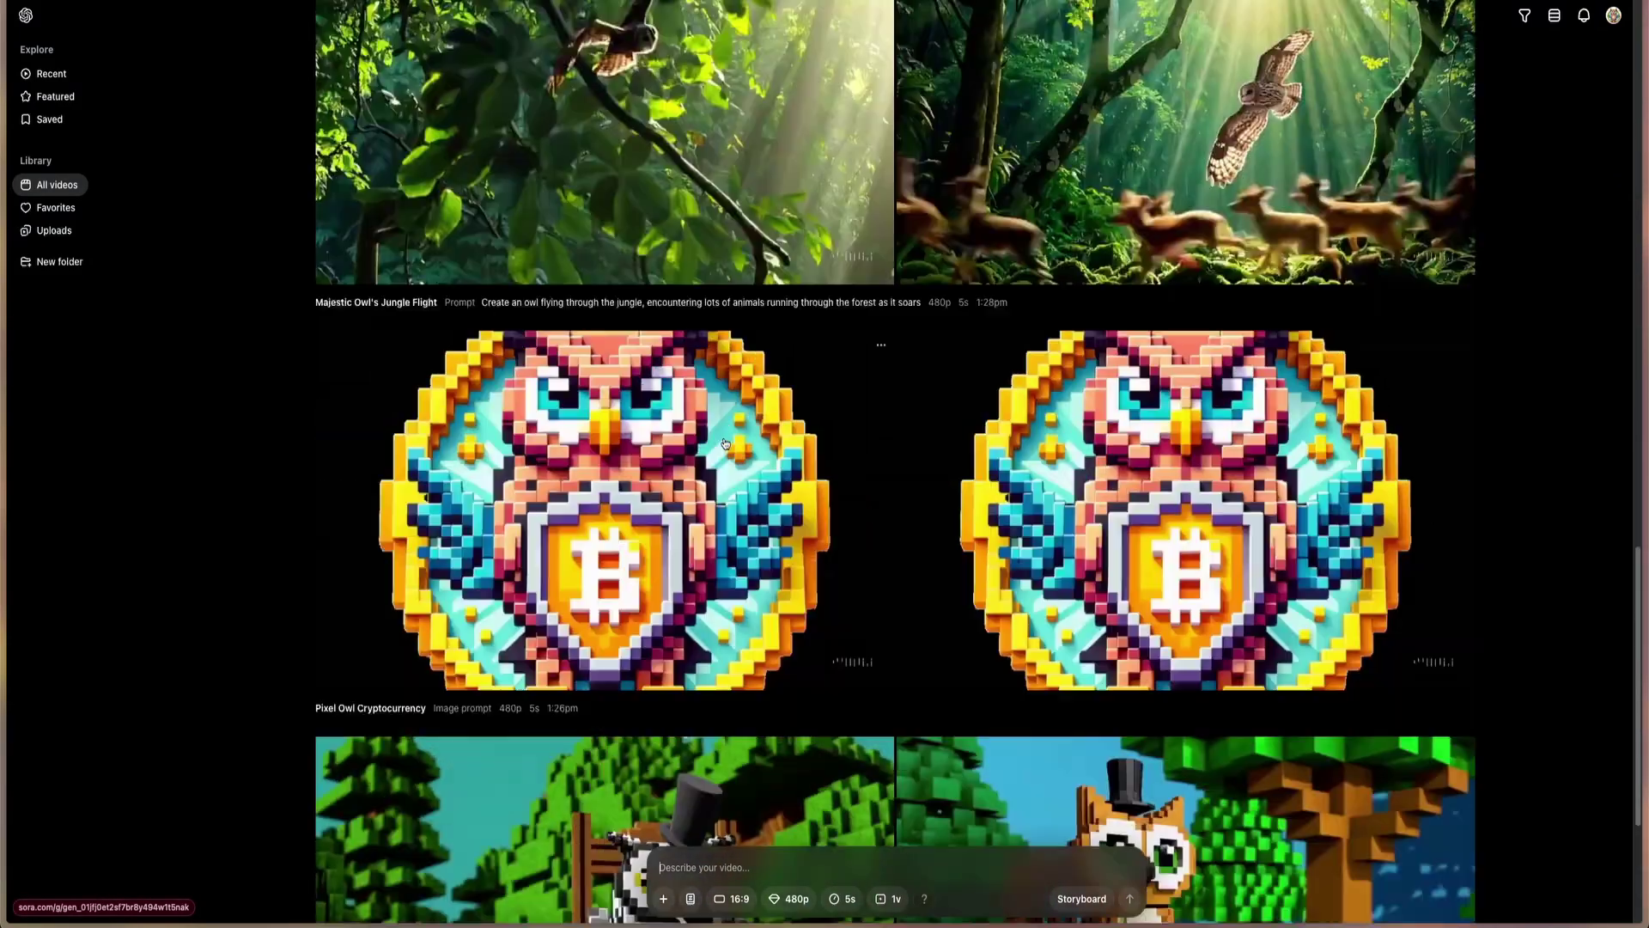
scroll(726, 446, "up", 10)
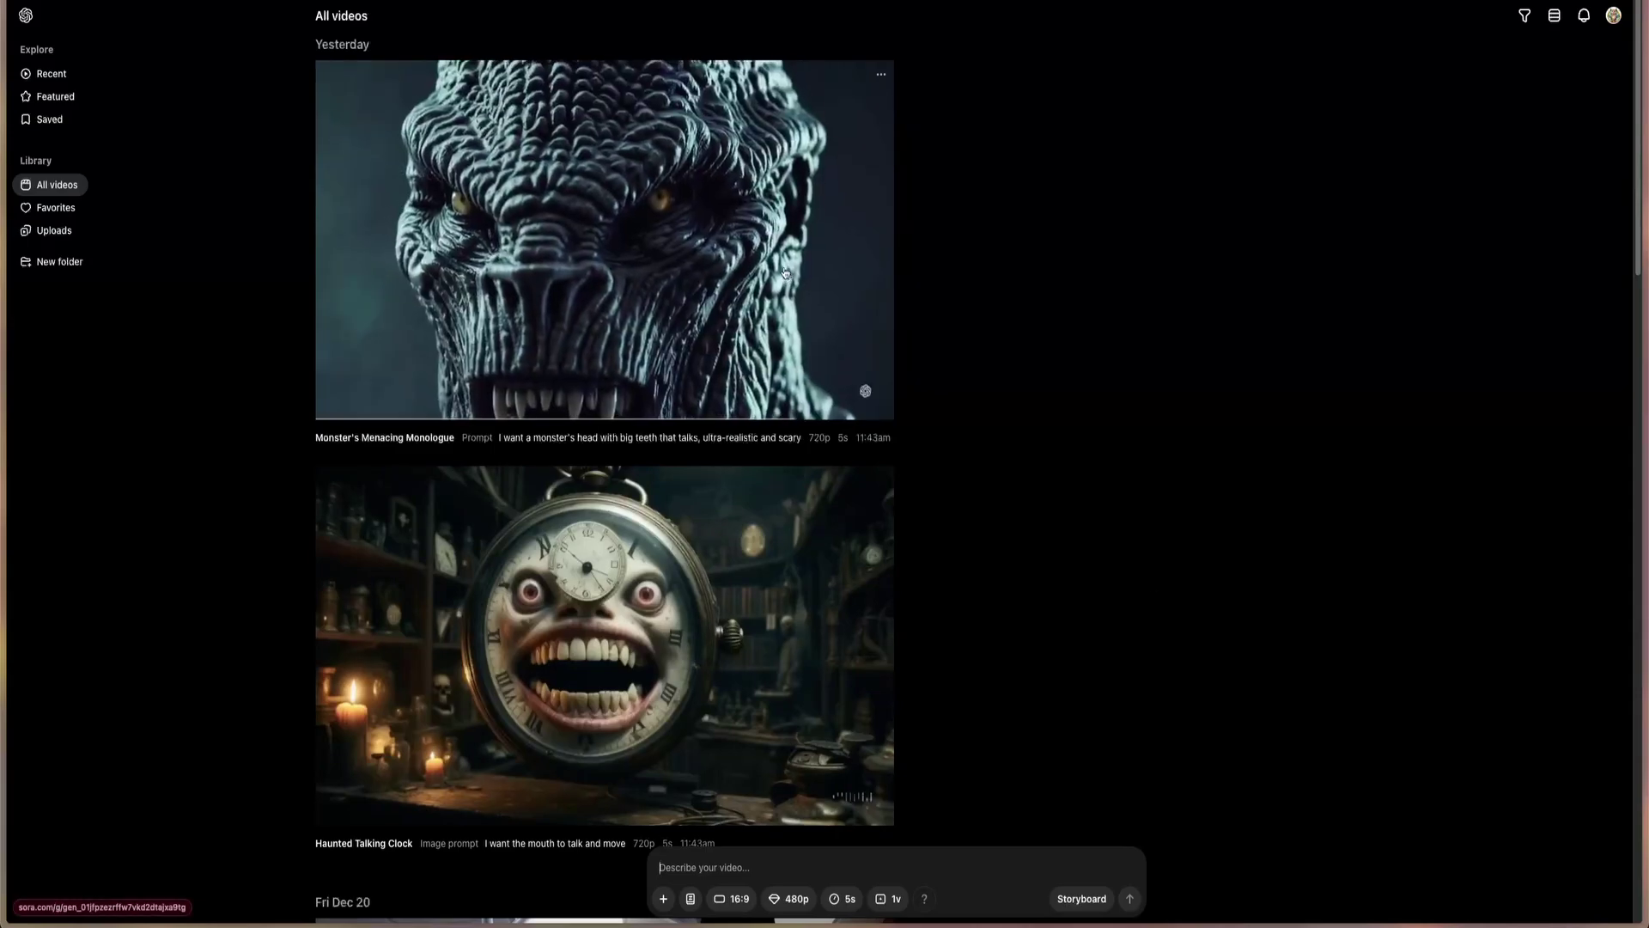
- Browse the community videos in the Recent feed
left_click(51, 75)
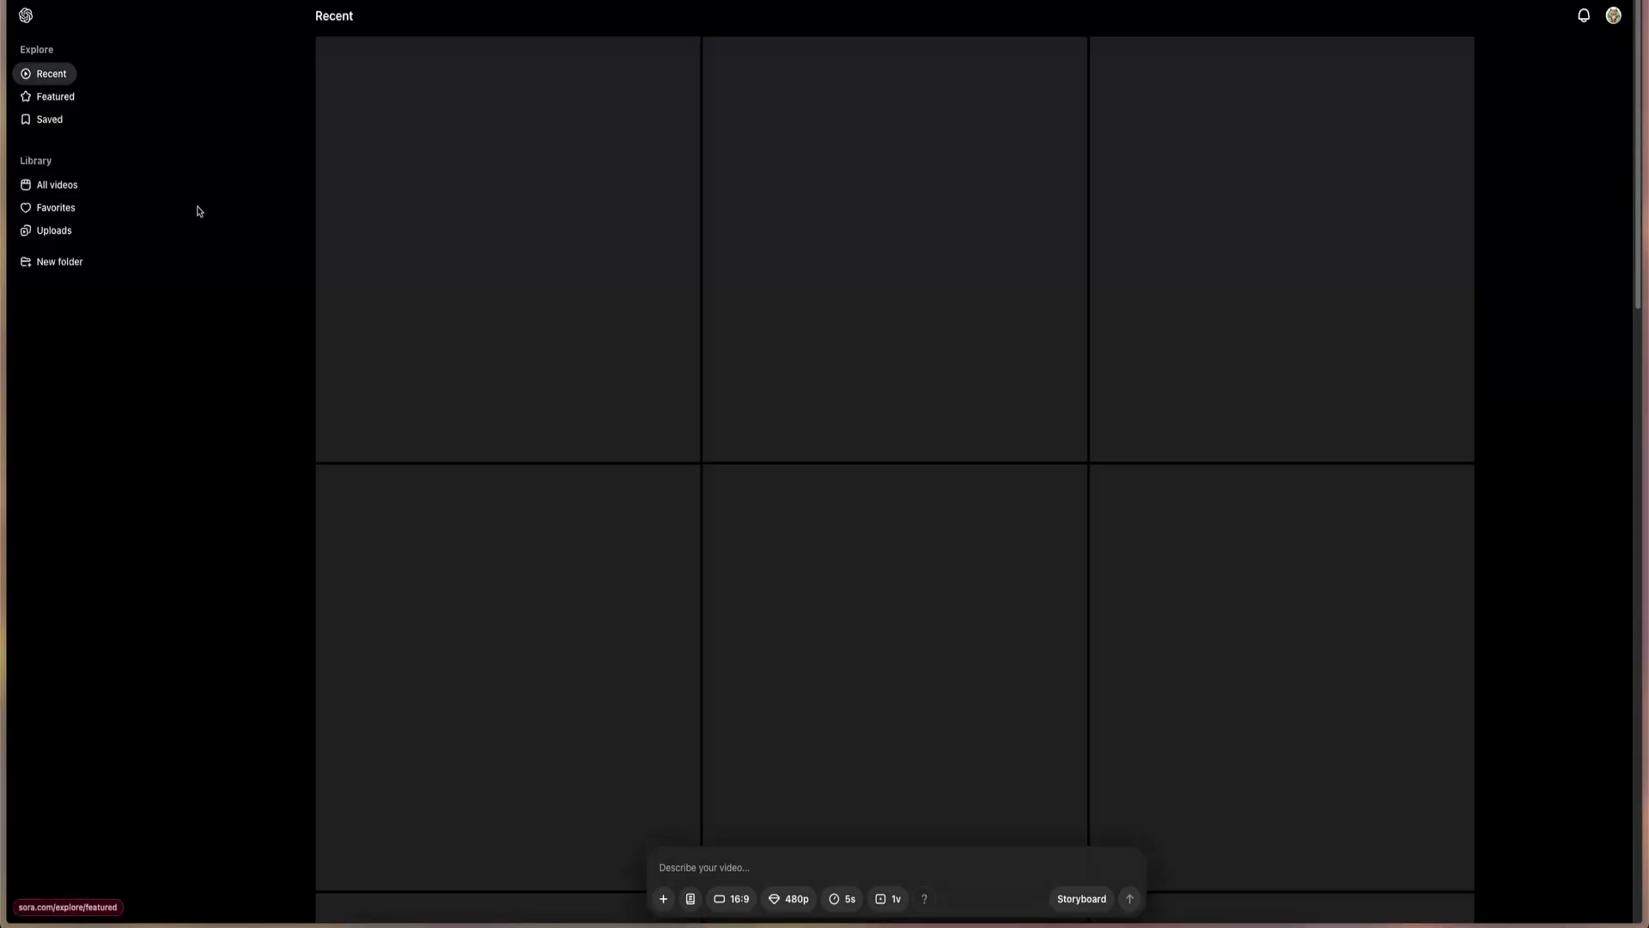
scroll(760, 365, "down", 3)
scroll(761, 365, "down", 9)
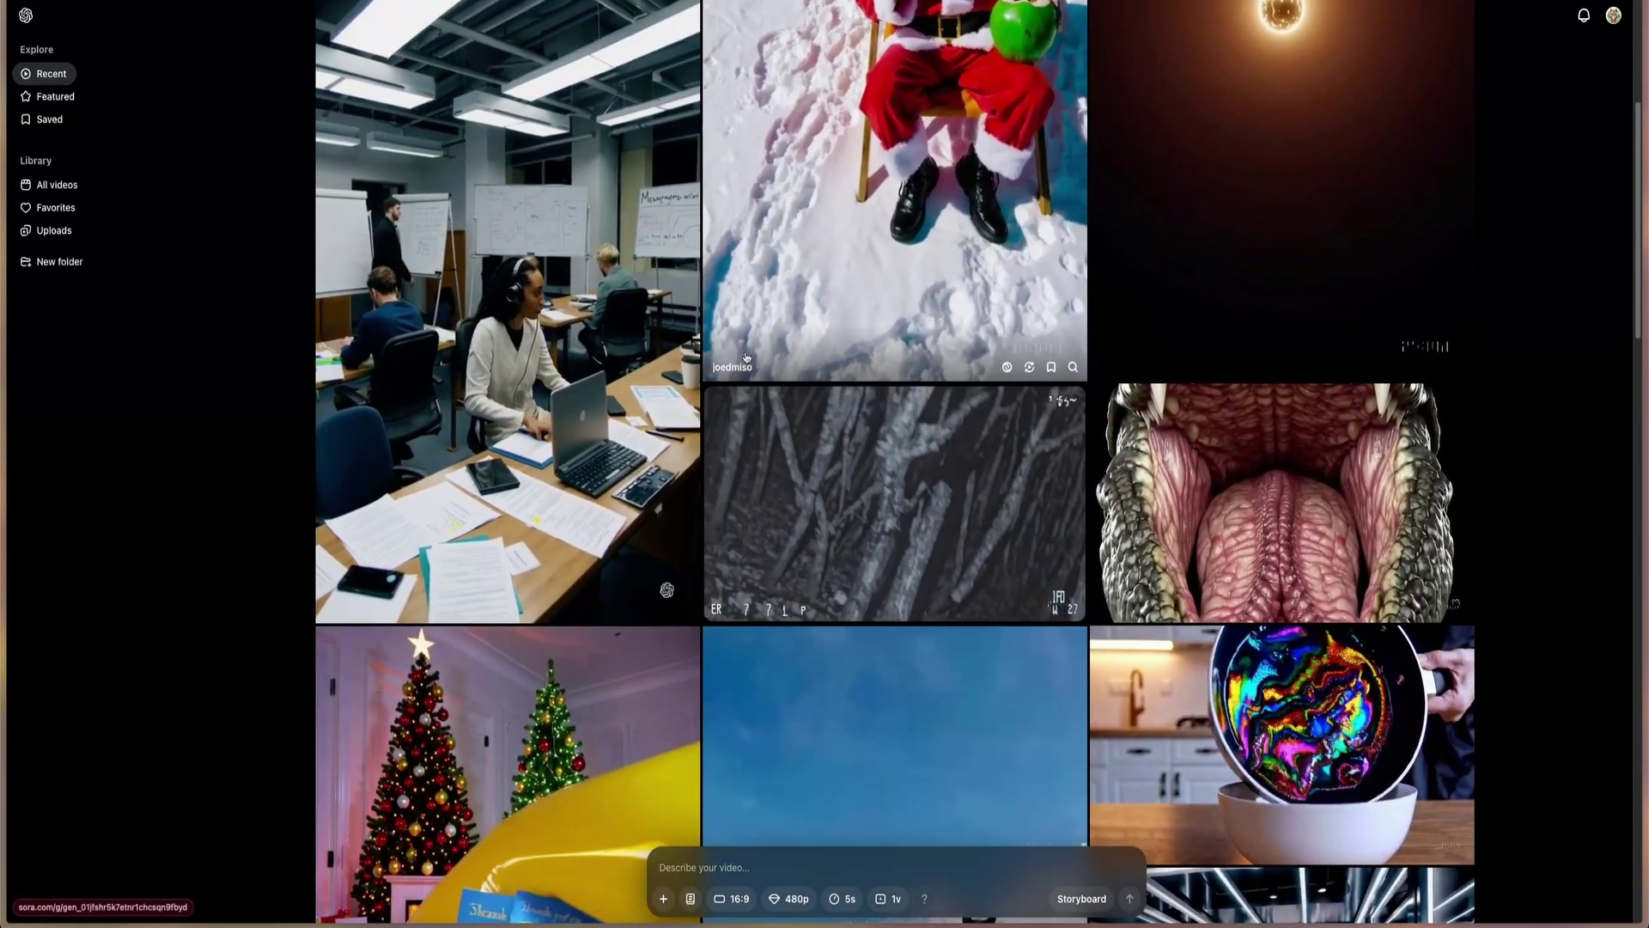
scroll(615, 318, "down", 1)
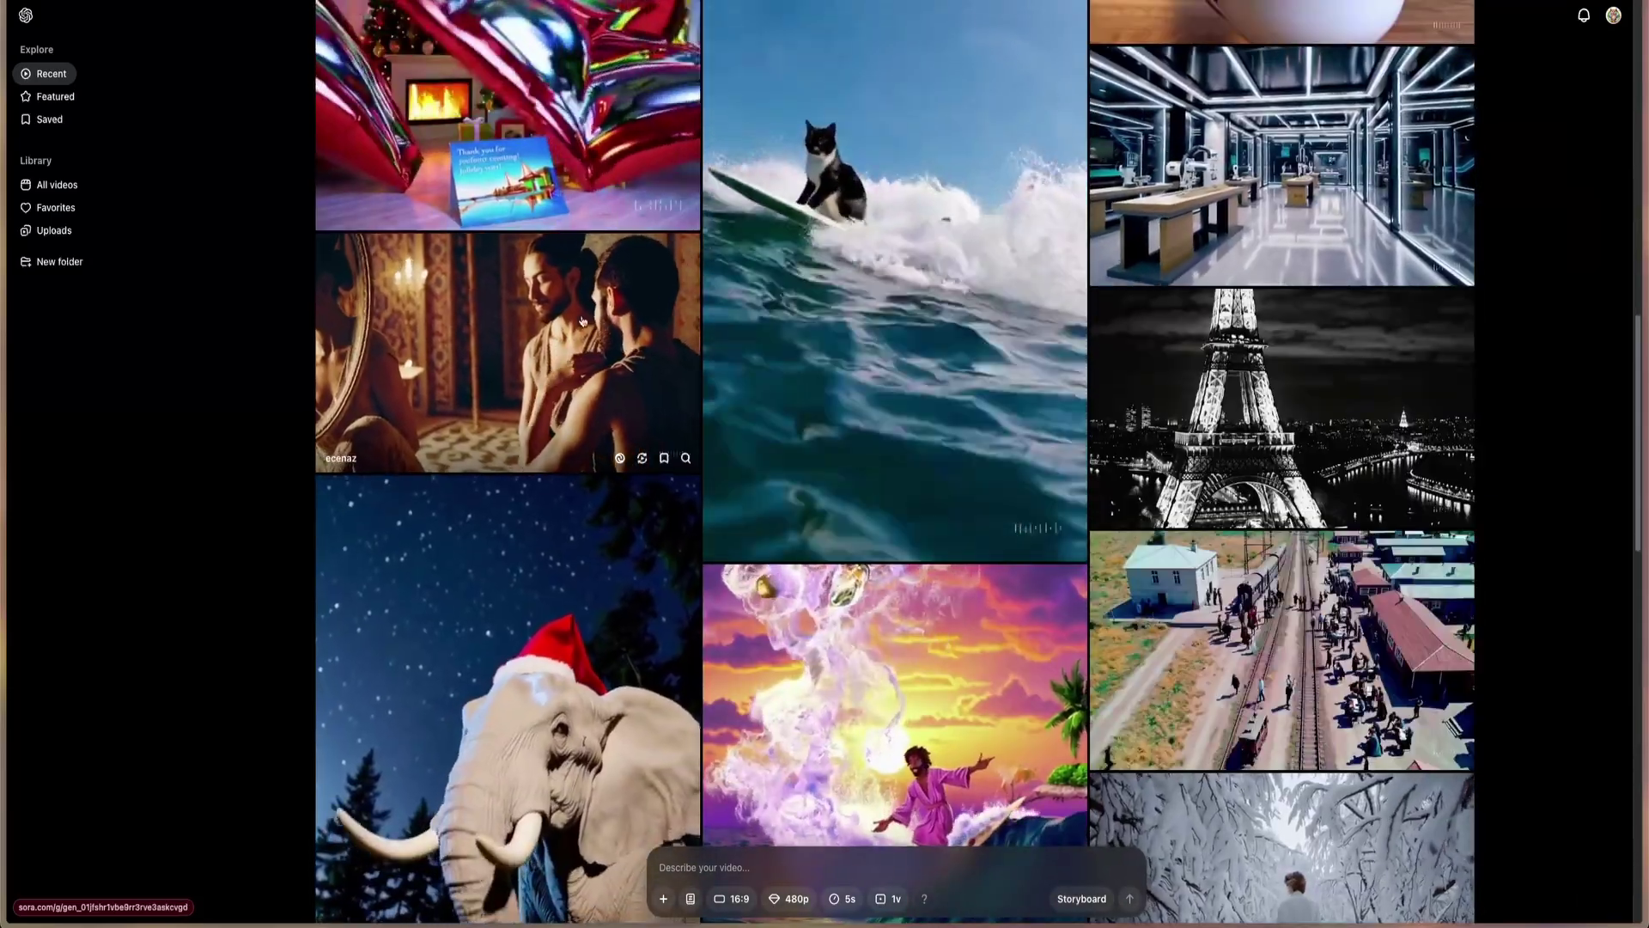
scroll(833, 543, "down", 8)
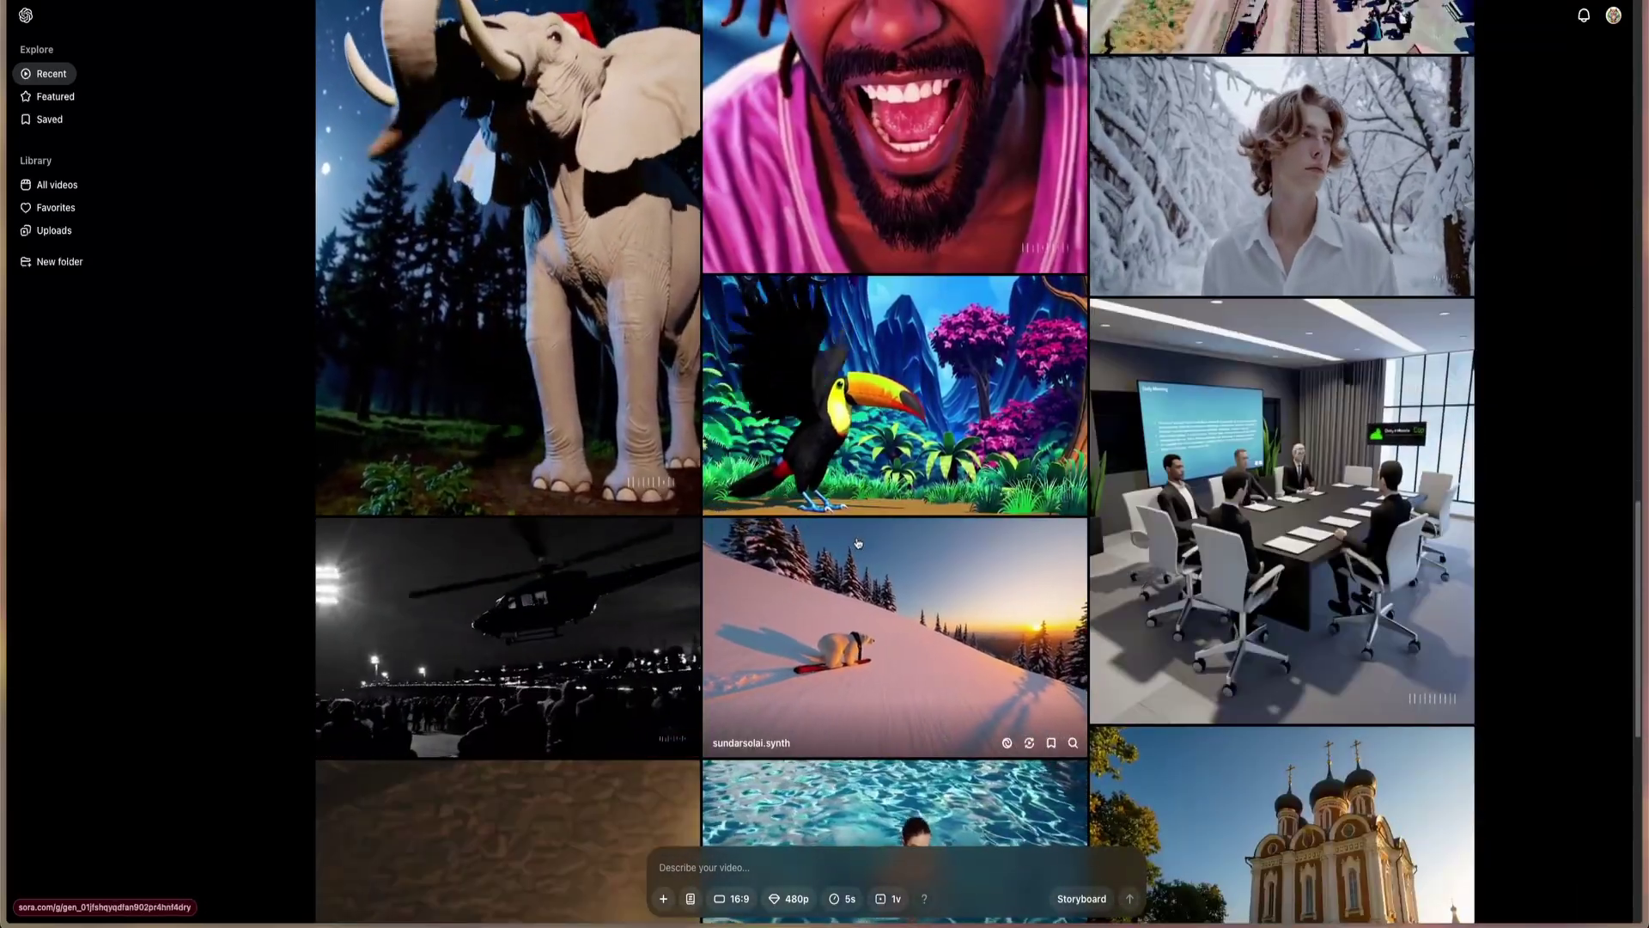
scroll(889, 536, "up", 9)
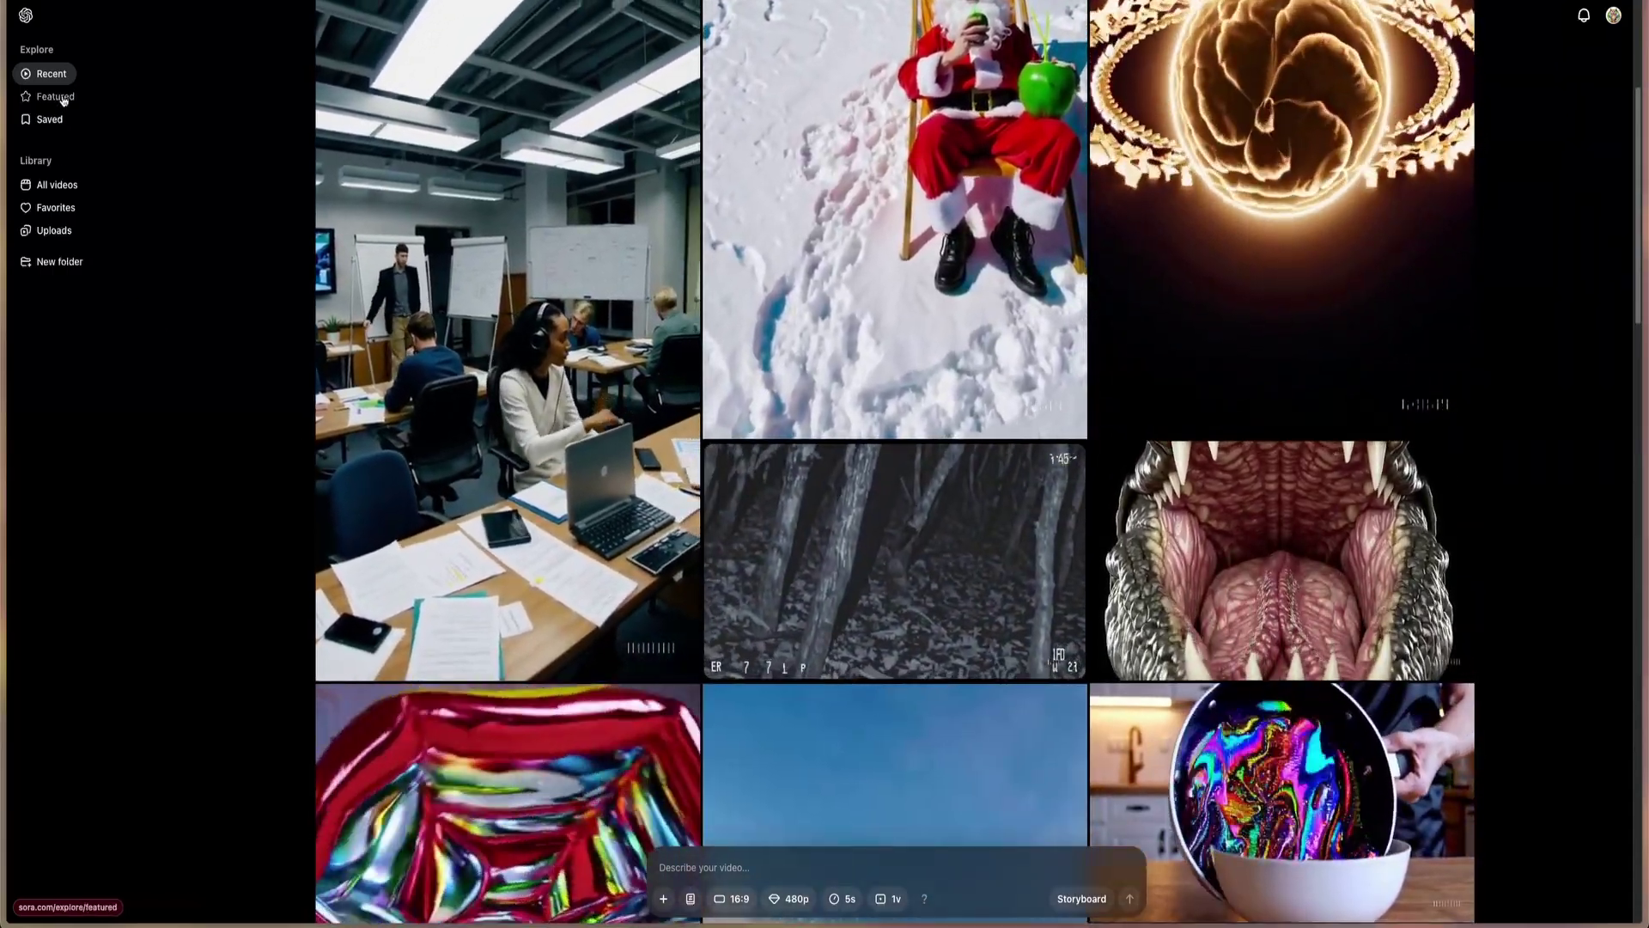
- Tour the Featured, Saved, Favorites and Uploads sections
left_click(55, 96)
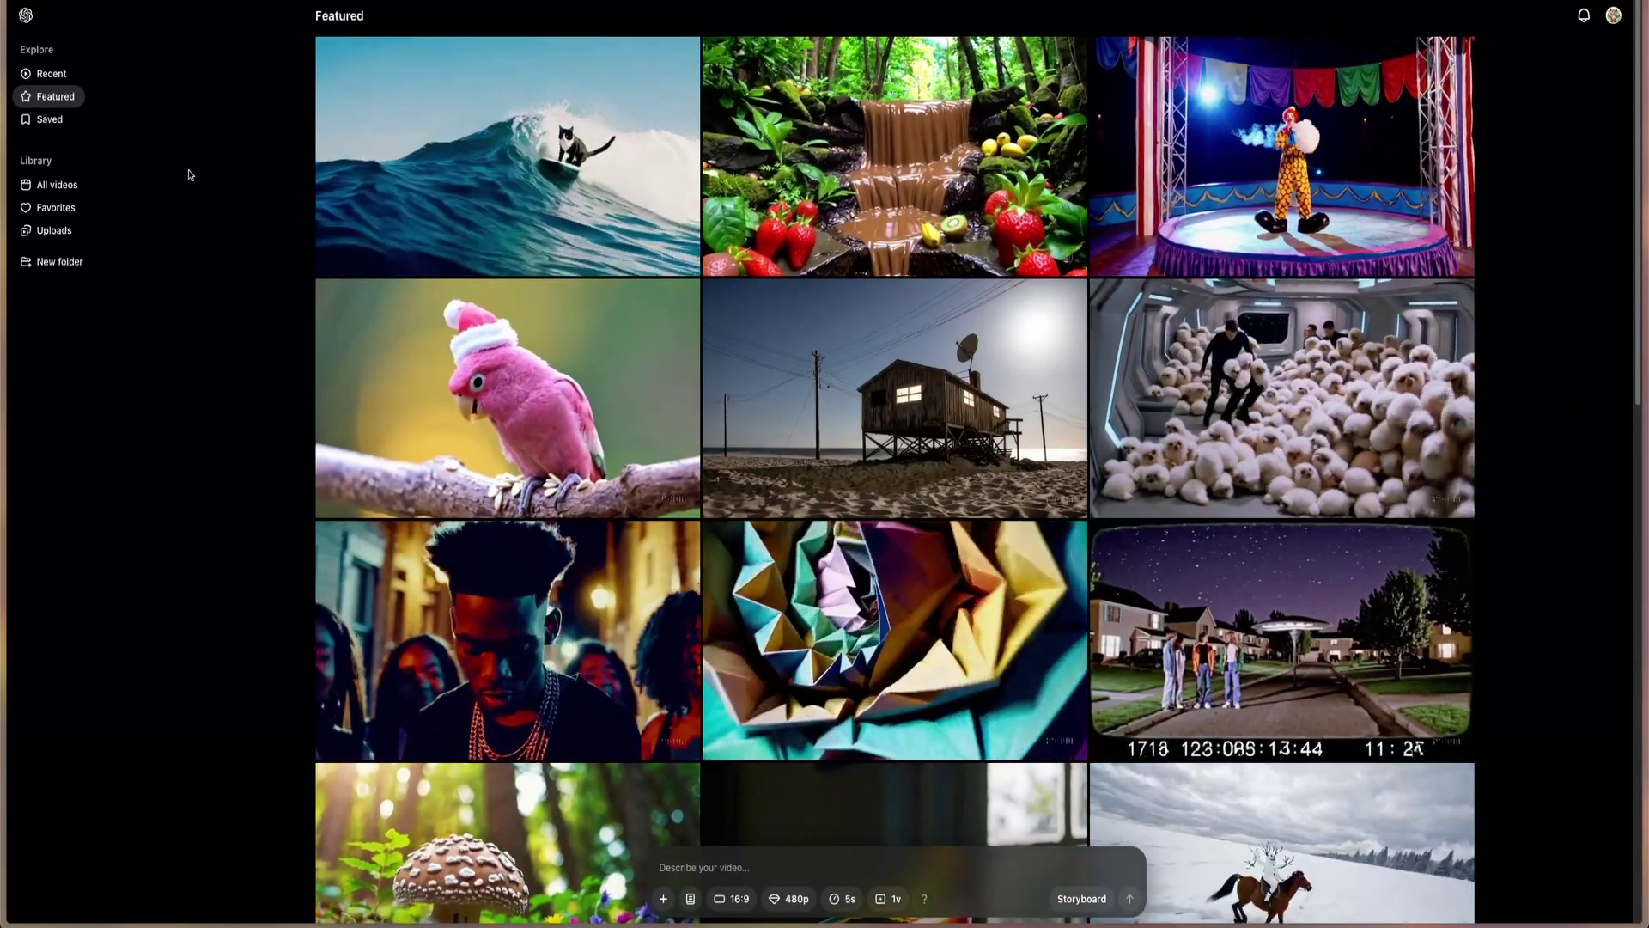
mouse_move(806, 298)
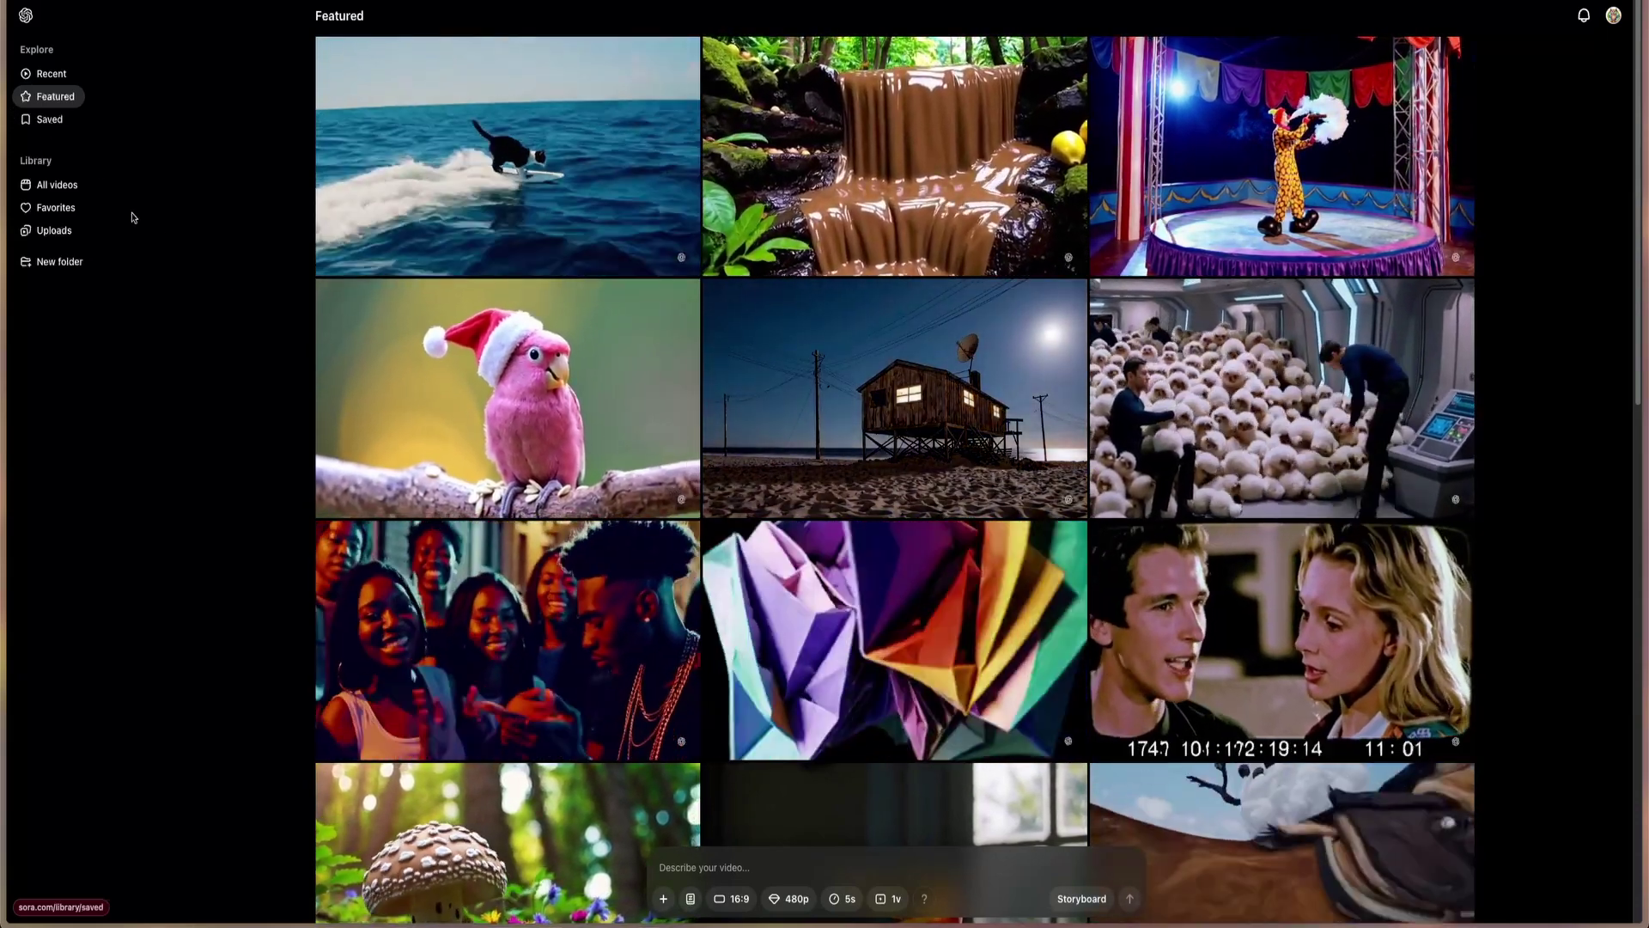
left_click(49, 121)
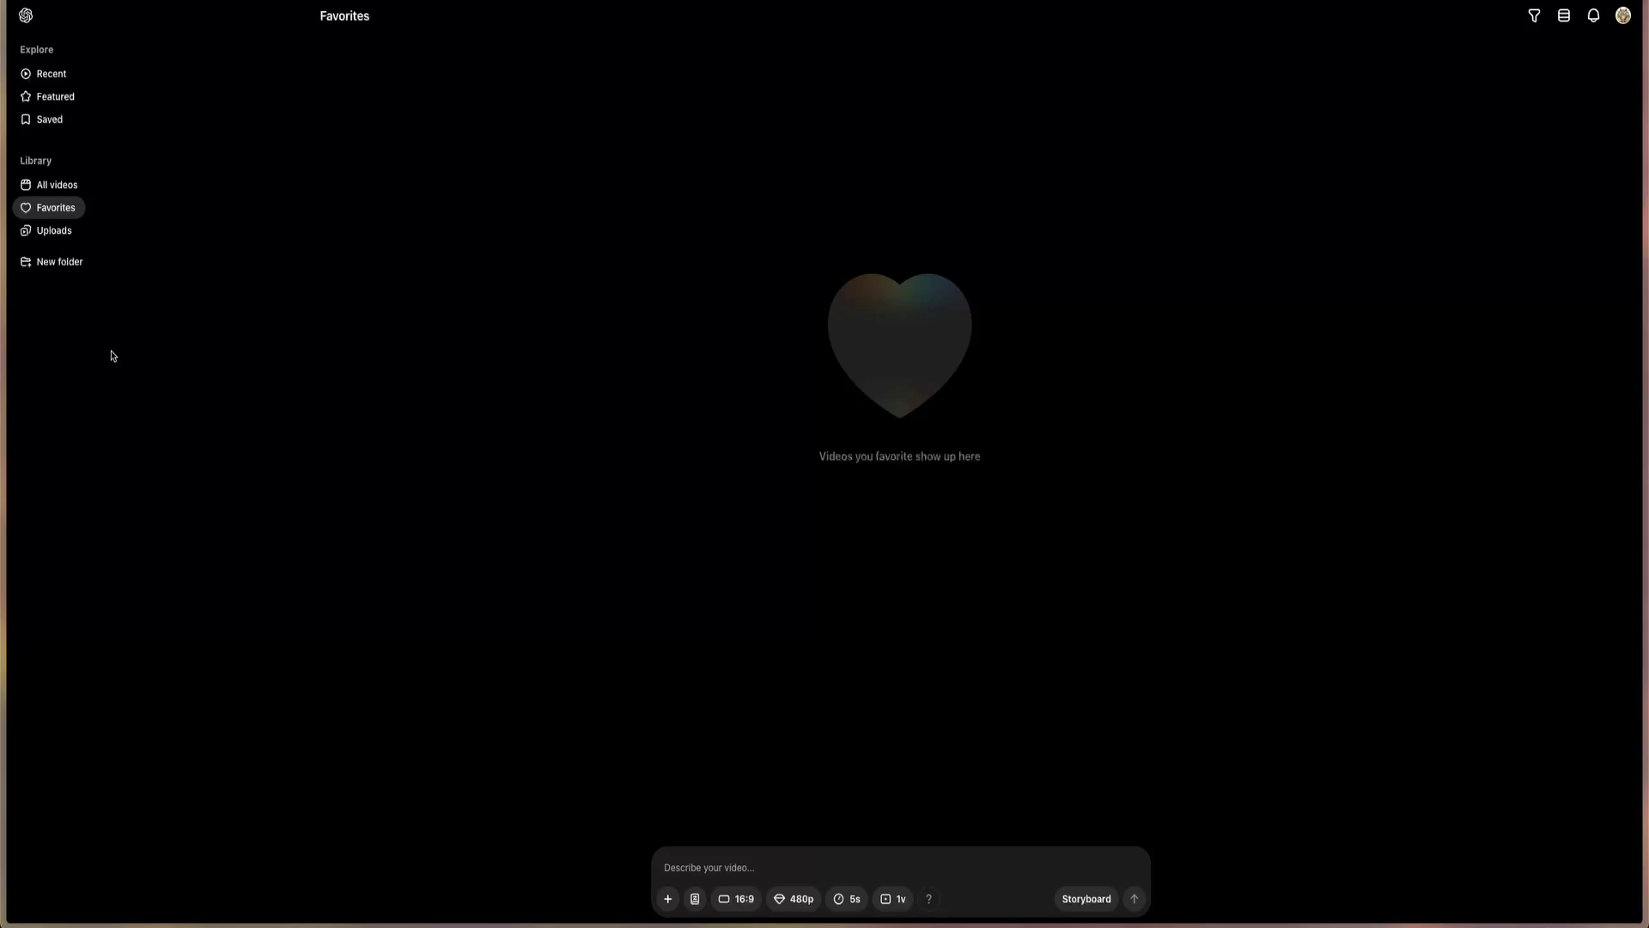
left_click(51, 230)
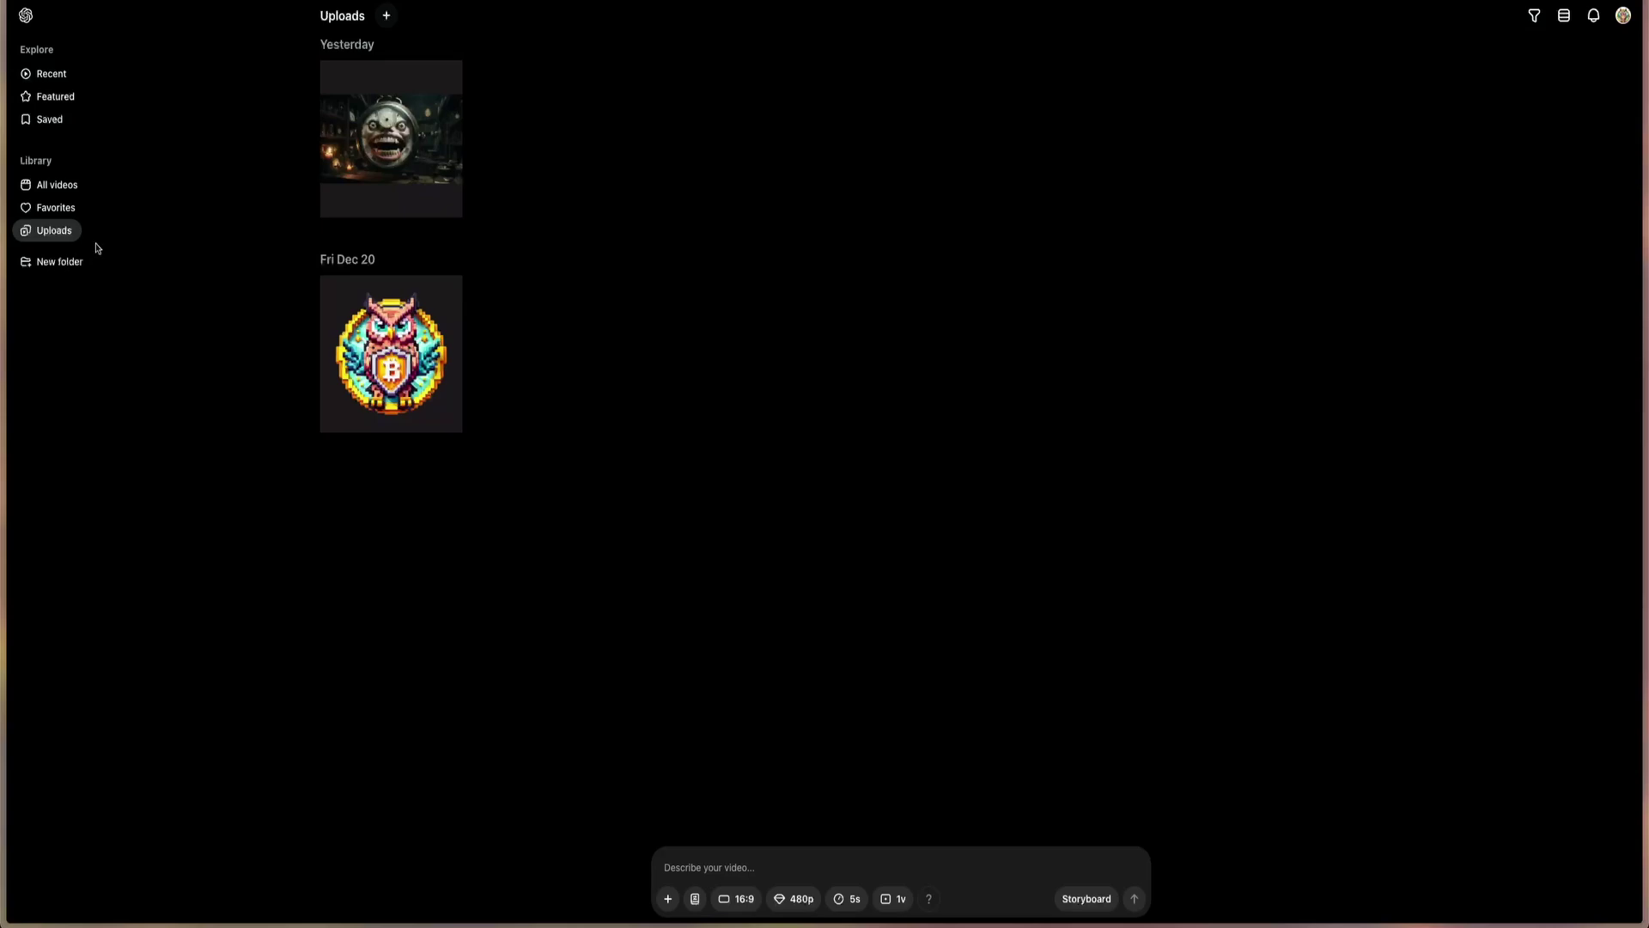
- Examine the filter choices, view layout options and activity list available on the Uploads page
left_click(1541, 27)
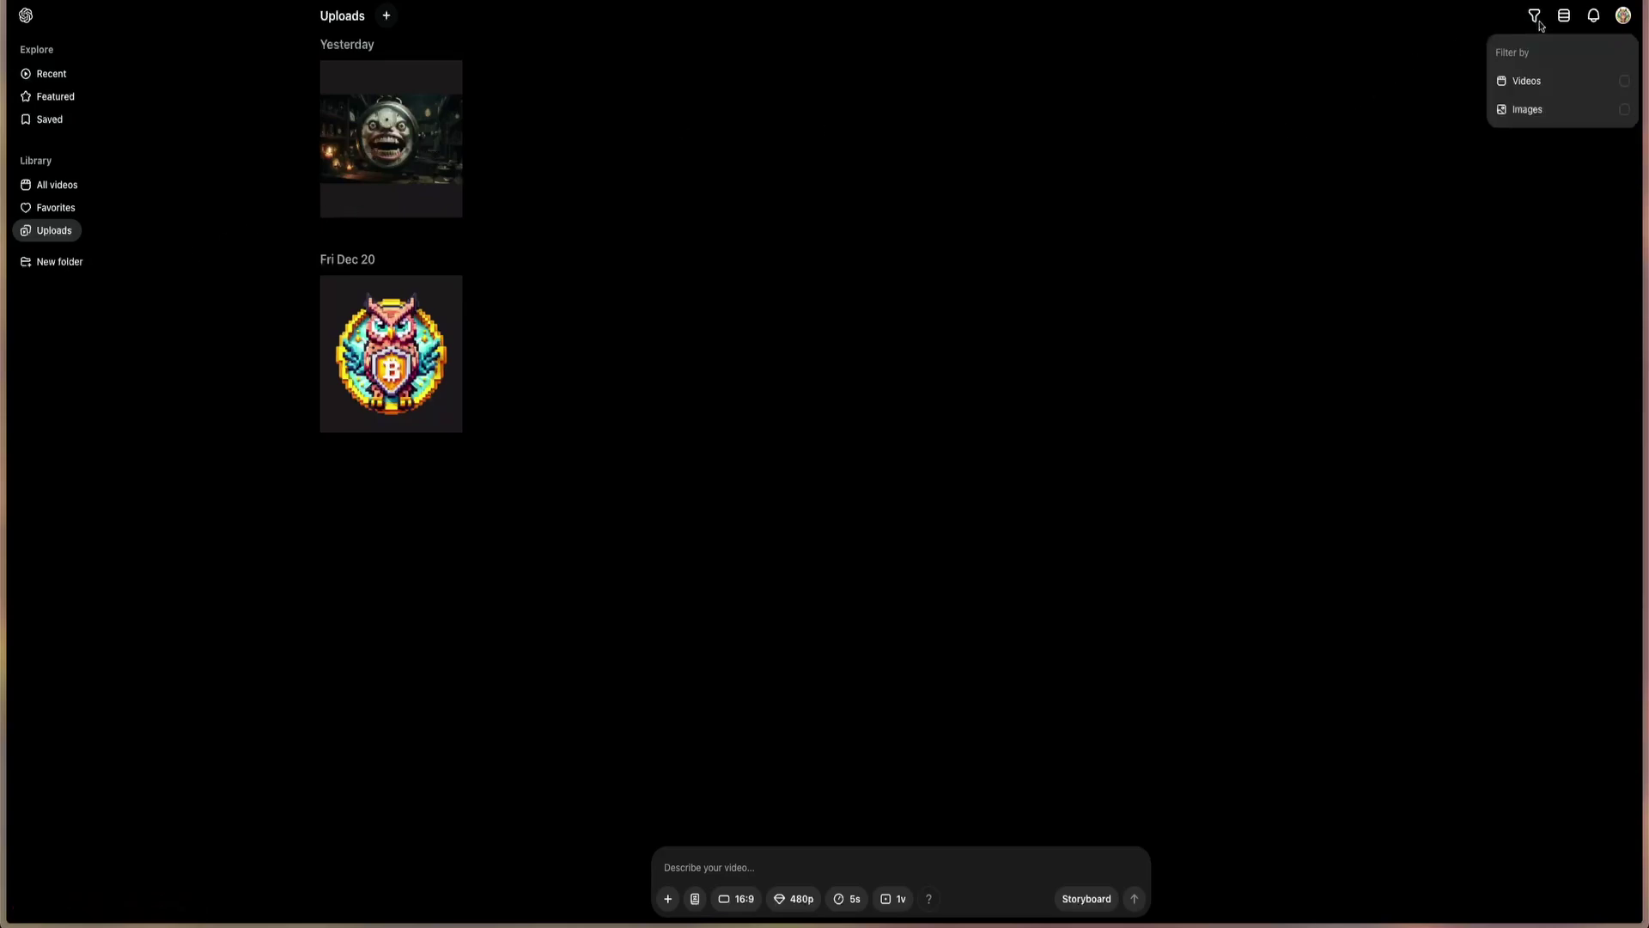
left_click(1564, 17)
left_click(1564, 17)
left_click(1589, 17)
left_click(1593, 17)
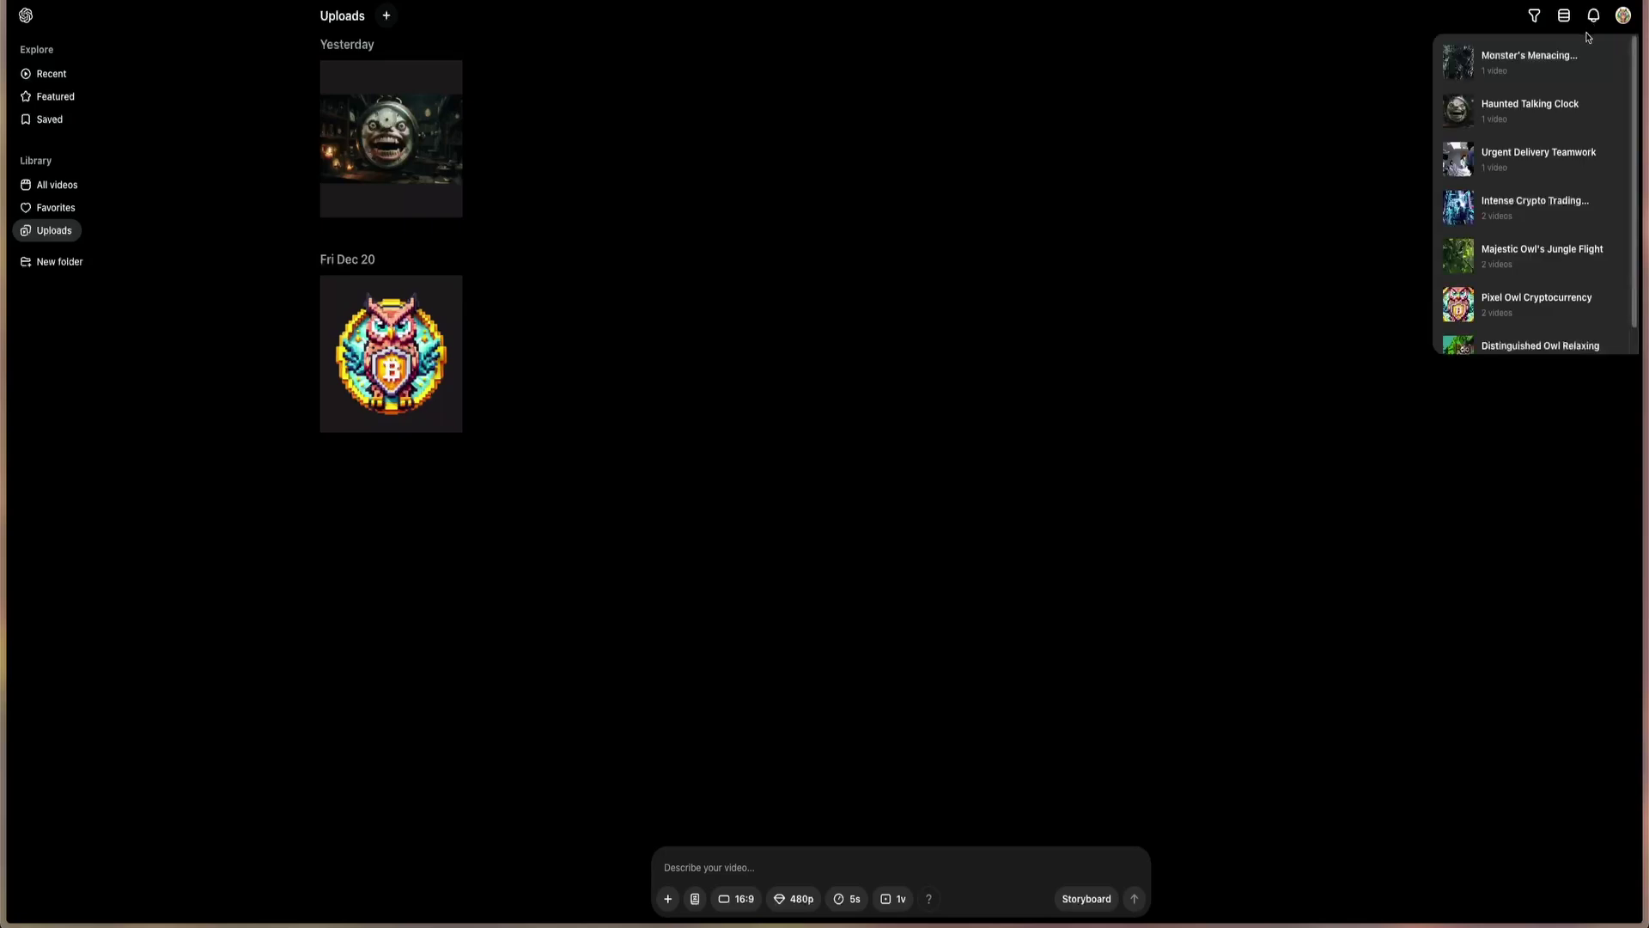
left_click(1367, 111)
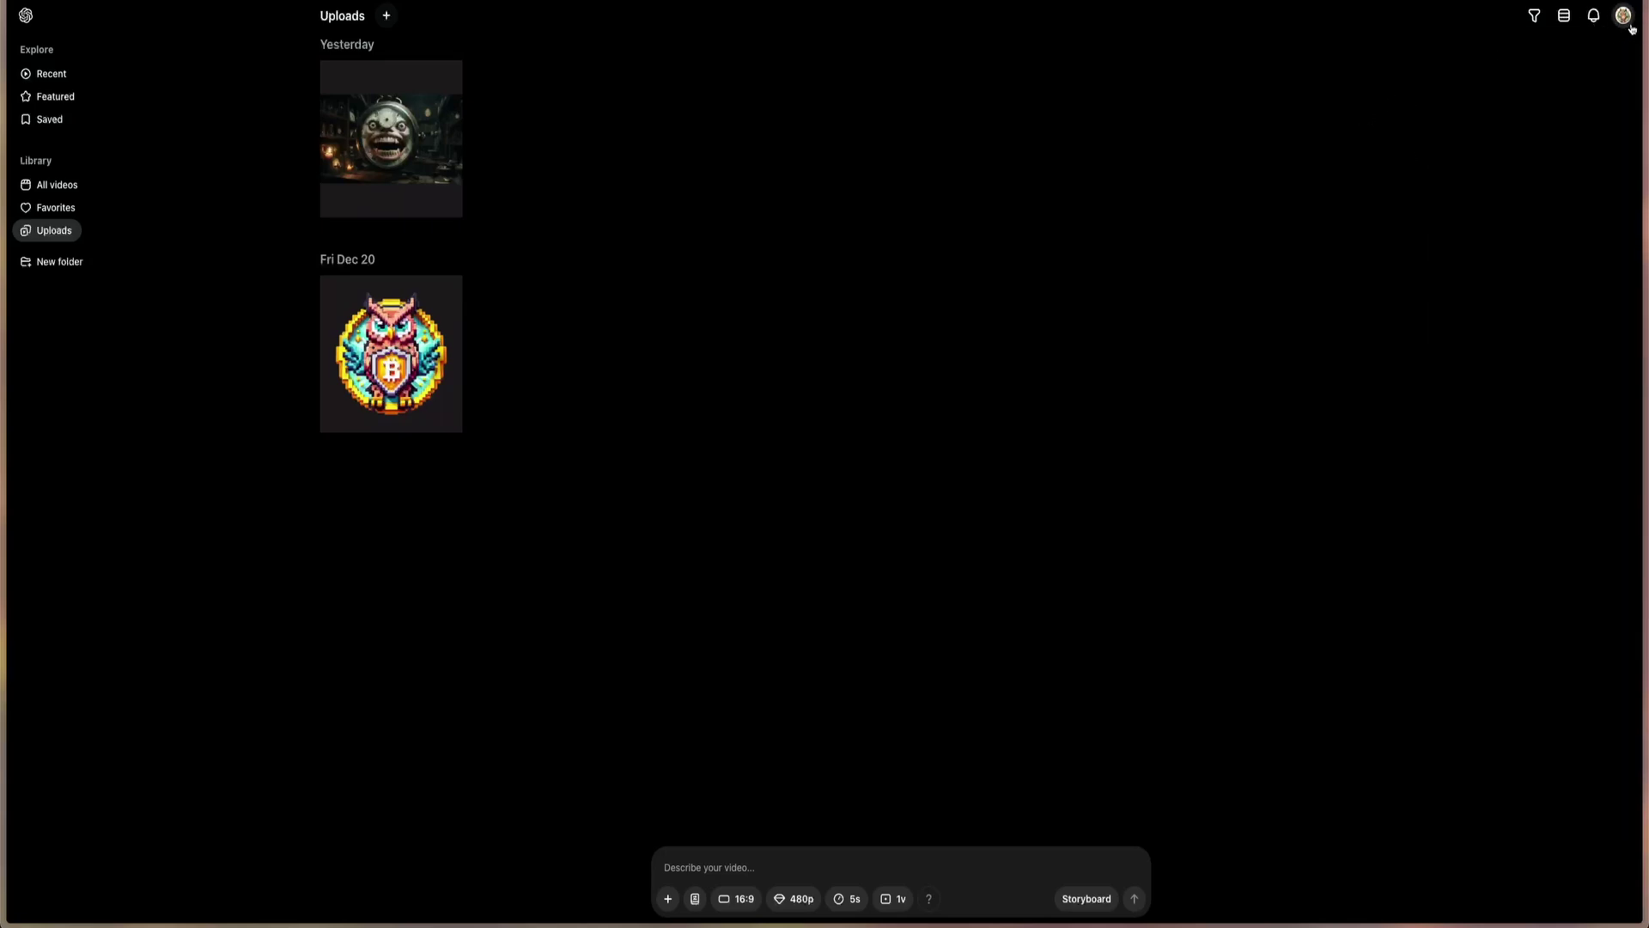
- Return to the Recent feed and check the prompt box's attachment, preset and aspect ratio options
left_click(52, 74)
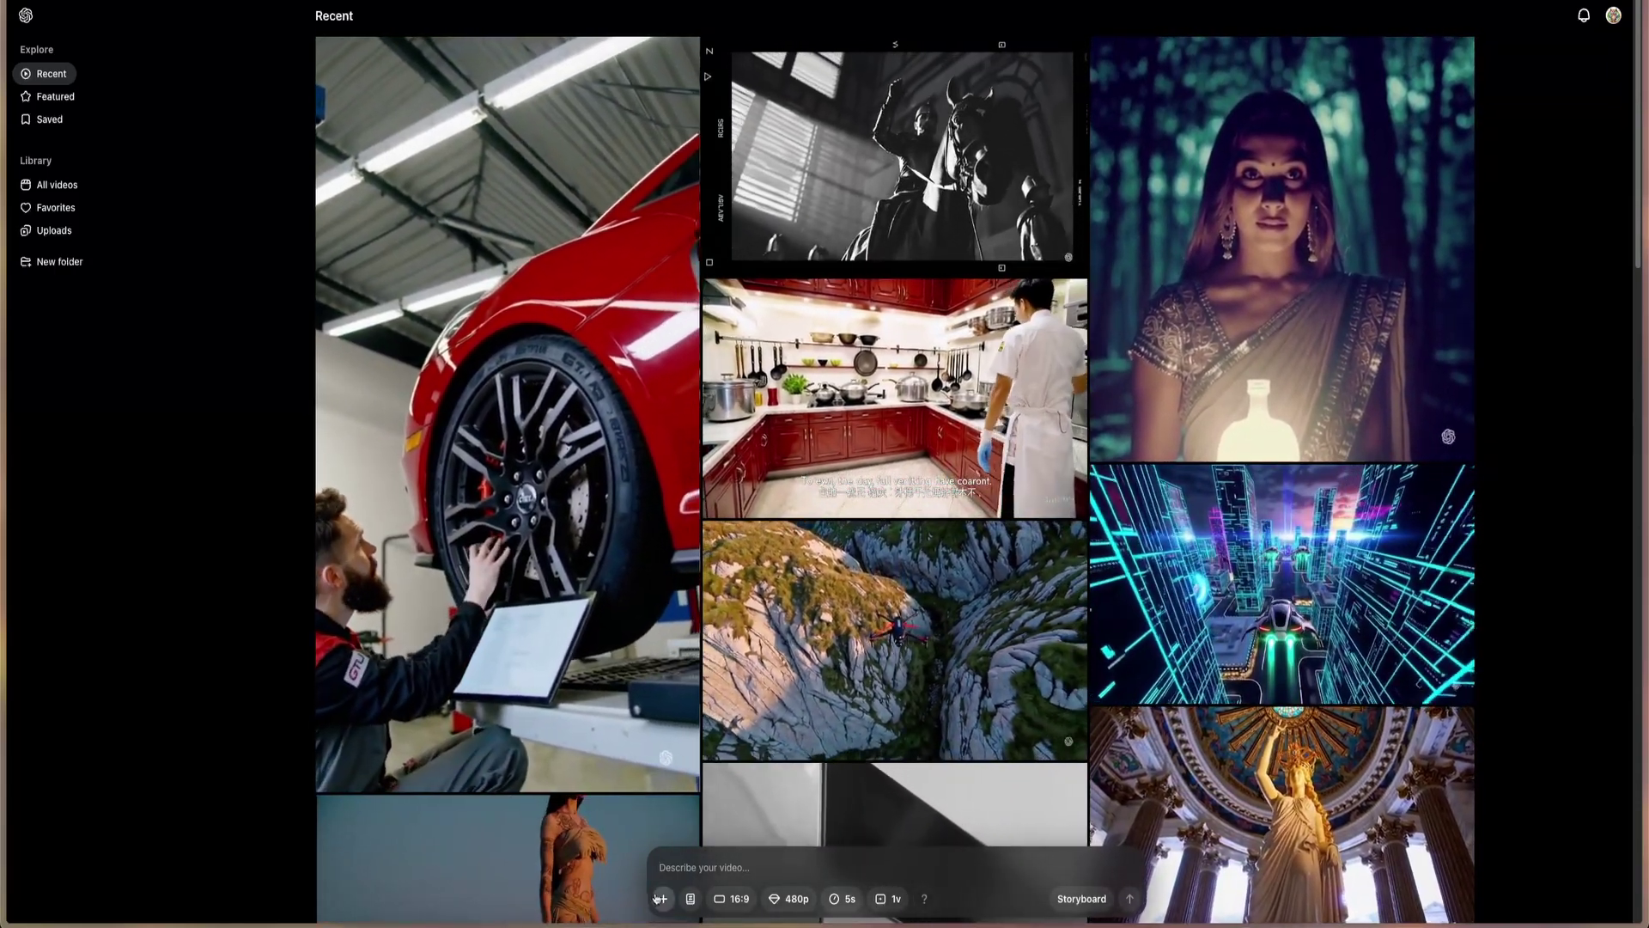
left_click(660, 899)
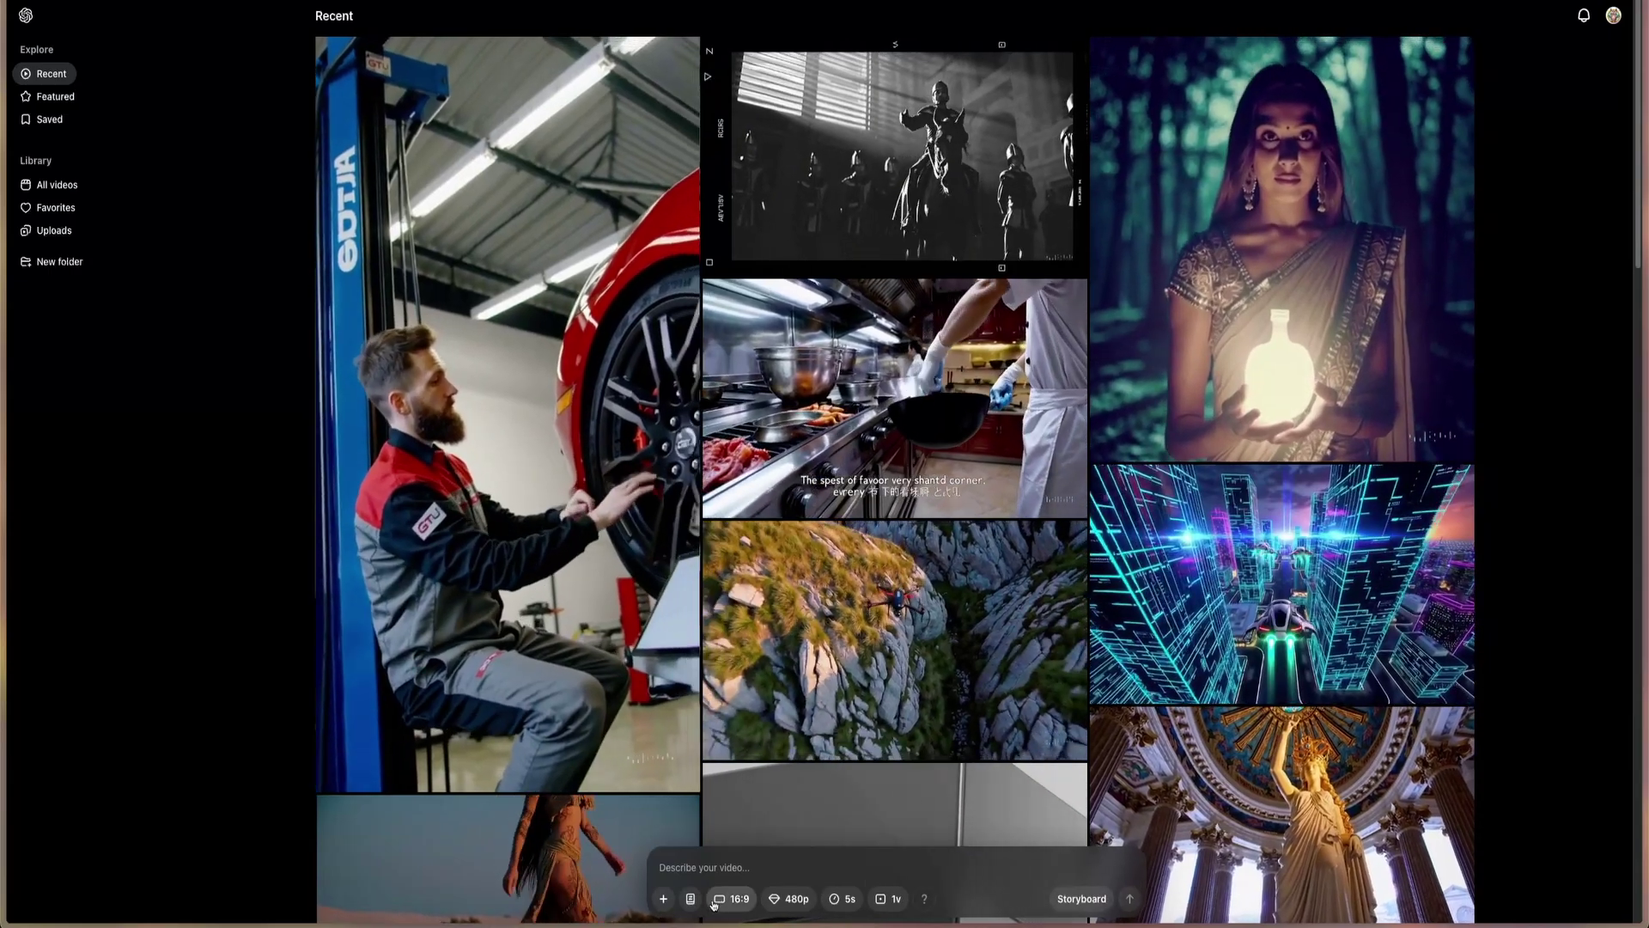
left_click(695, 898)
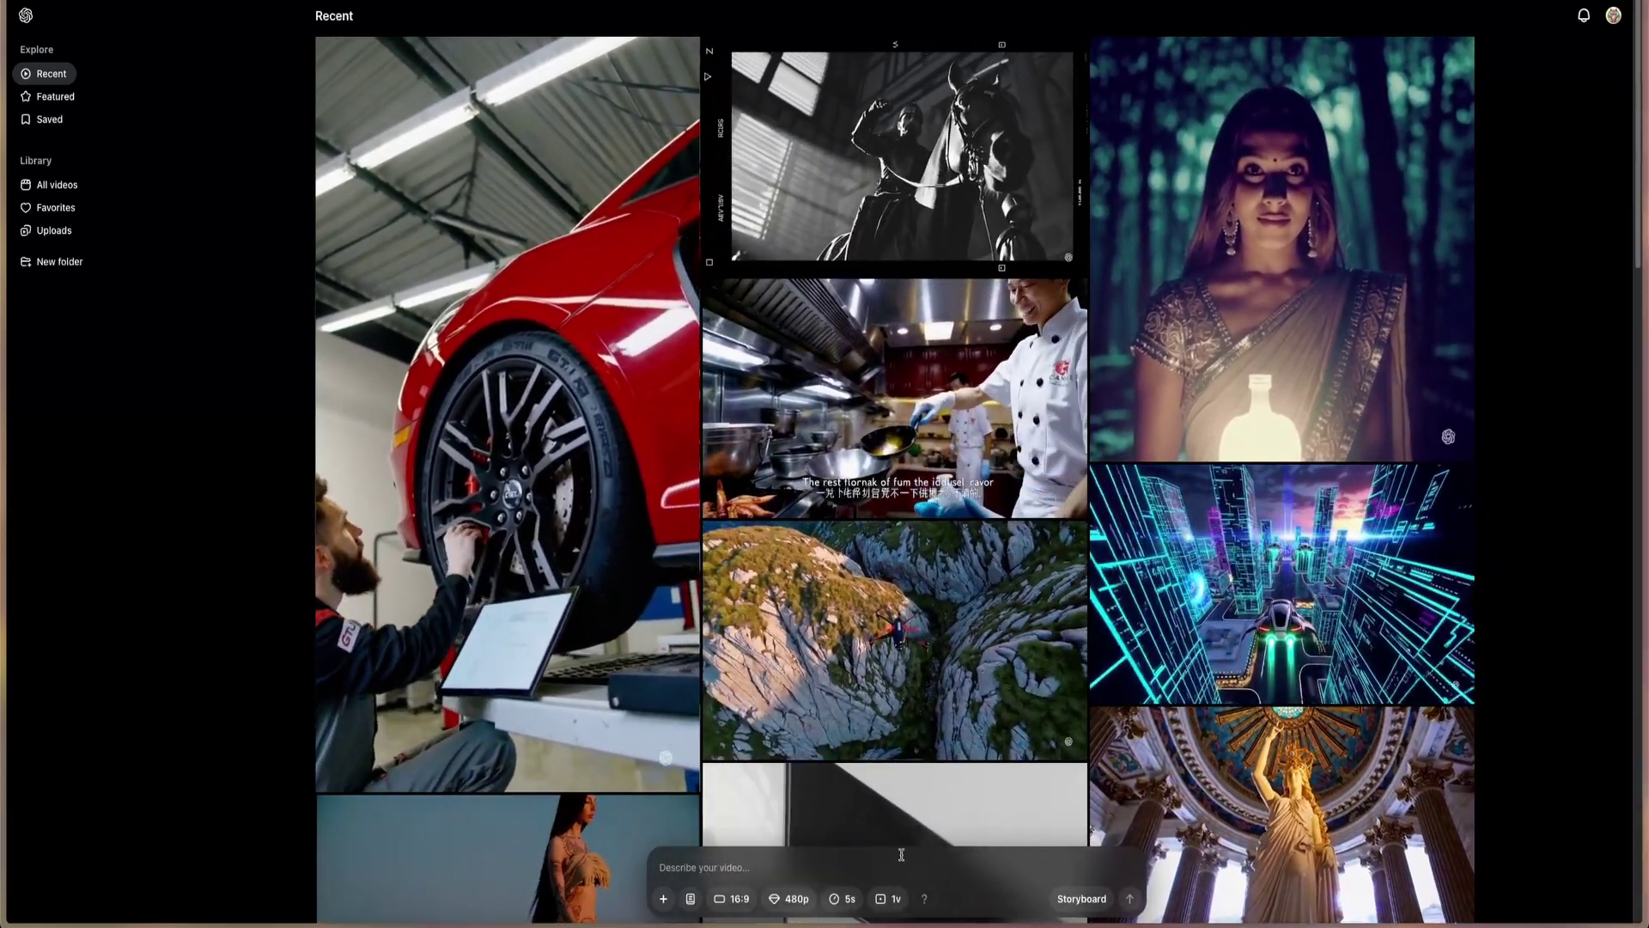
left_click(739, 899)
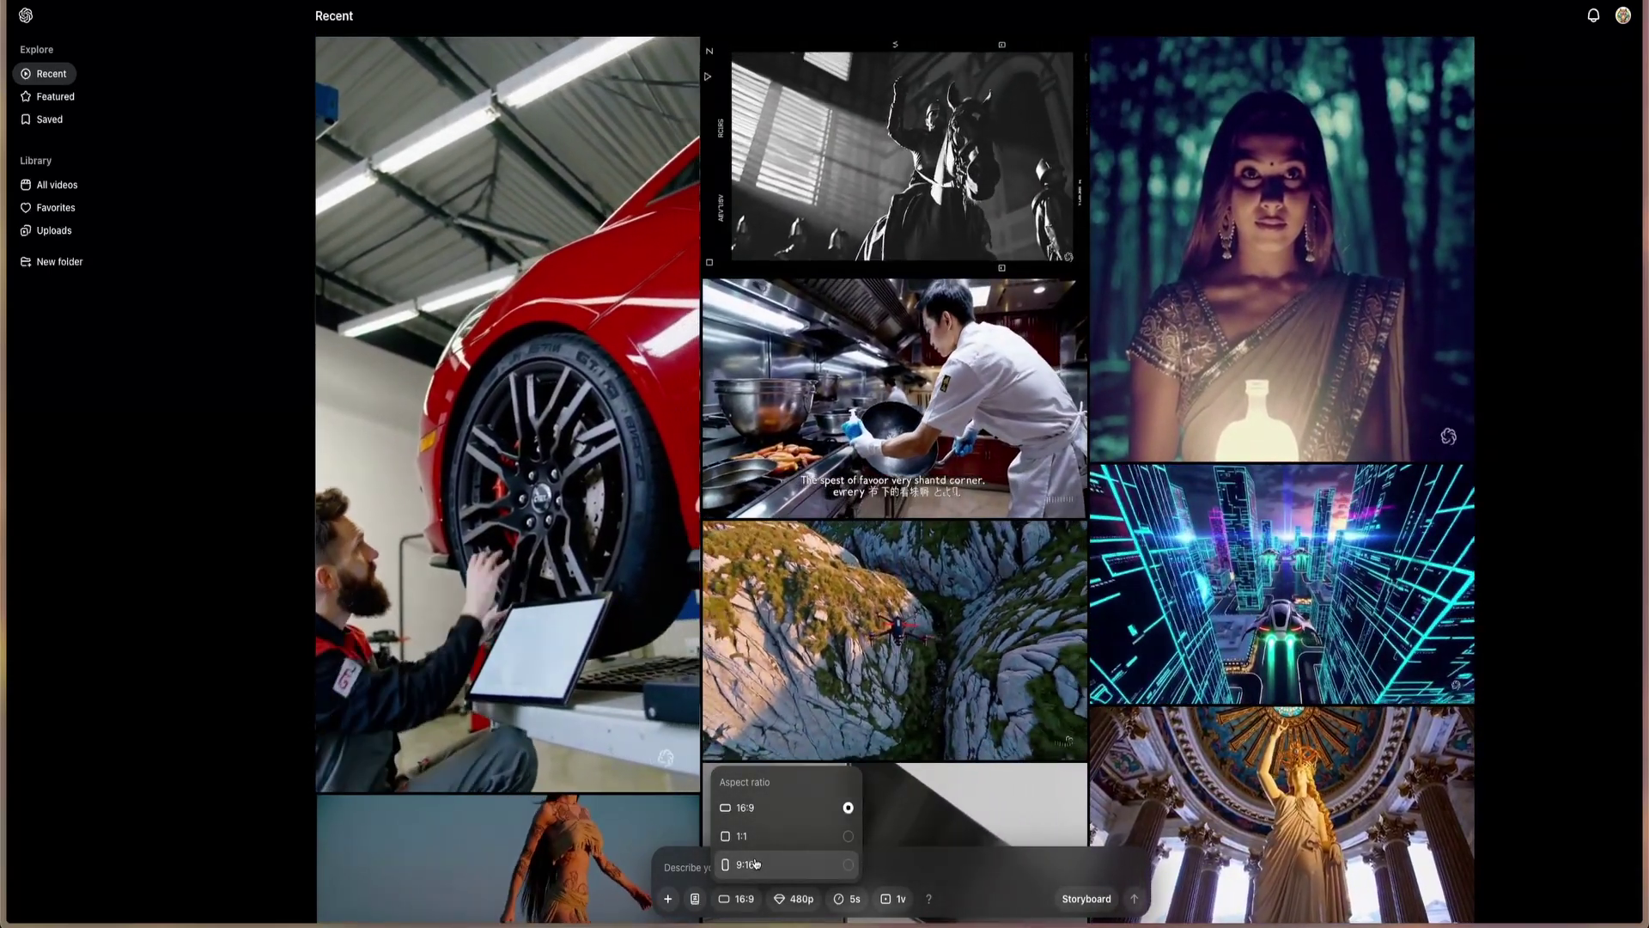
- Set the video resolution to 720p for the prompt
left_click(795, 899)
left_click(794, 899)
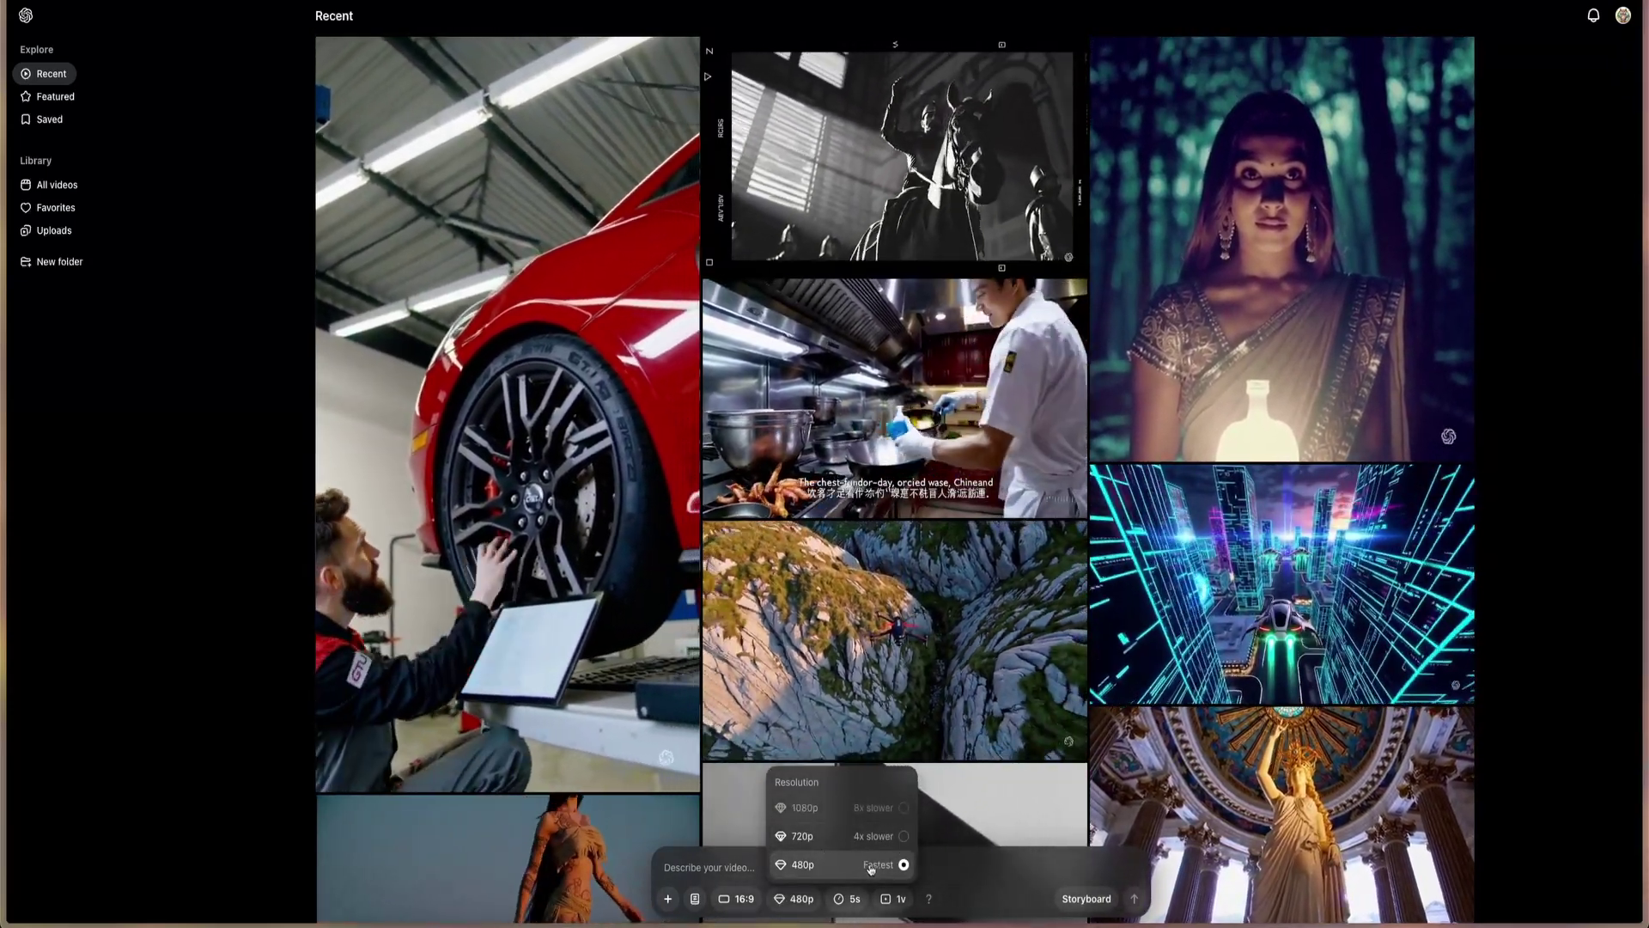
left_click(803, 836)
left_click(794, 898)
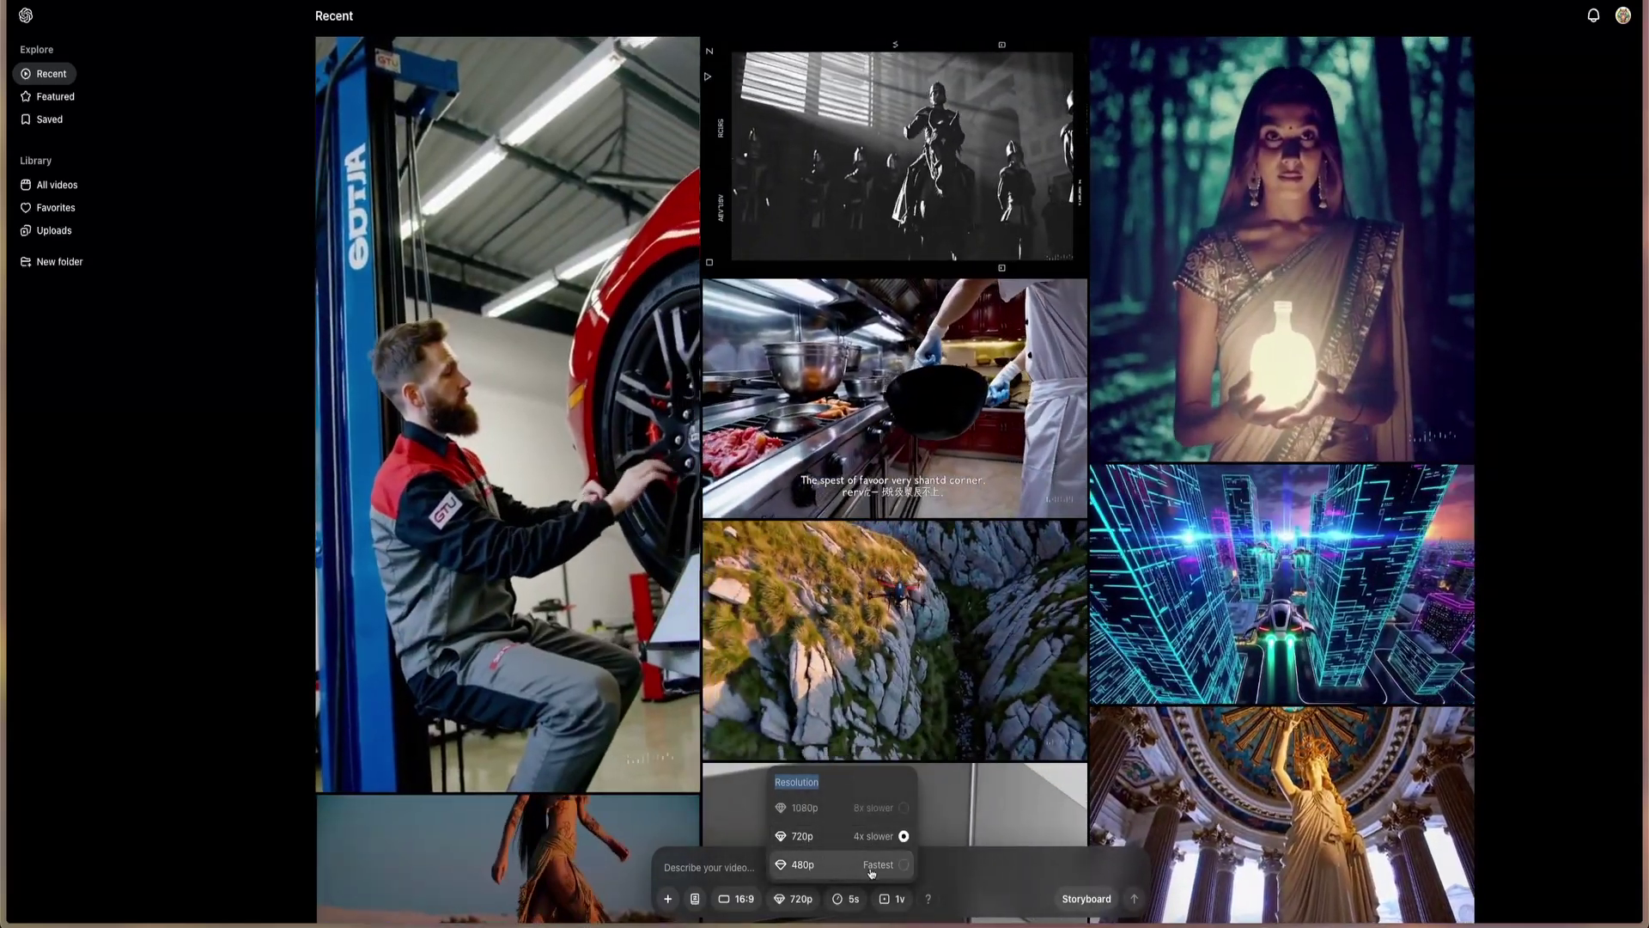
left_click(803, 837)
- Check the duration choices and set the number of variations to 2 videos
left_click(842, 899)
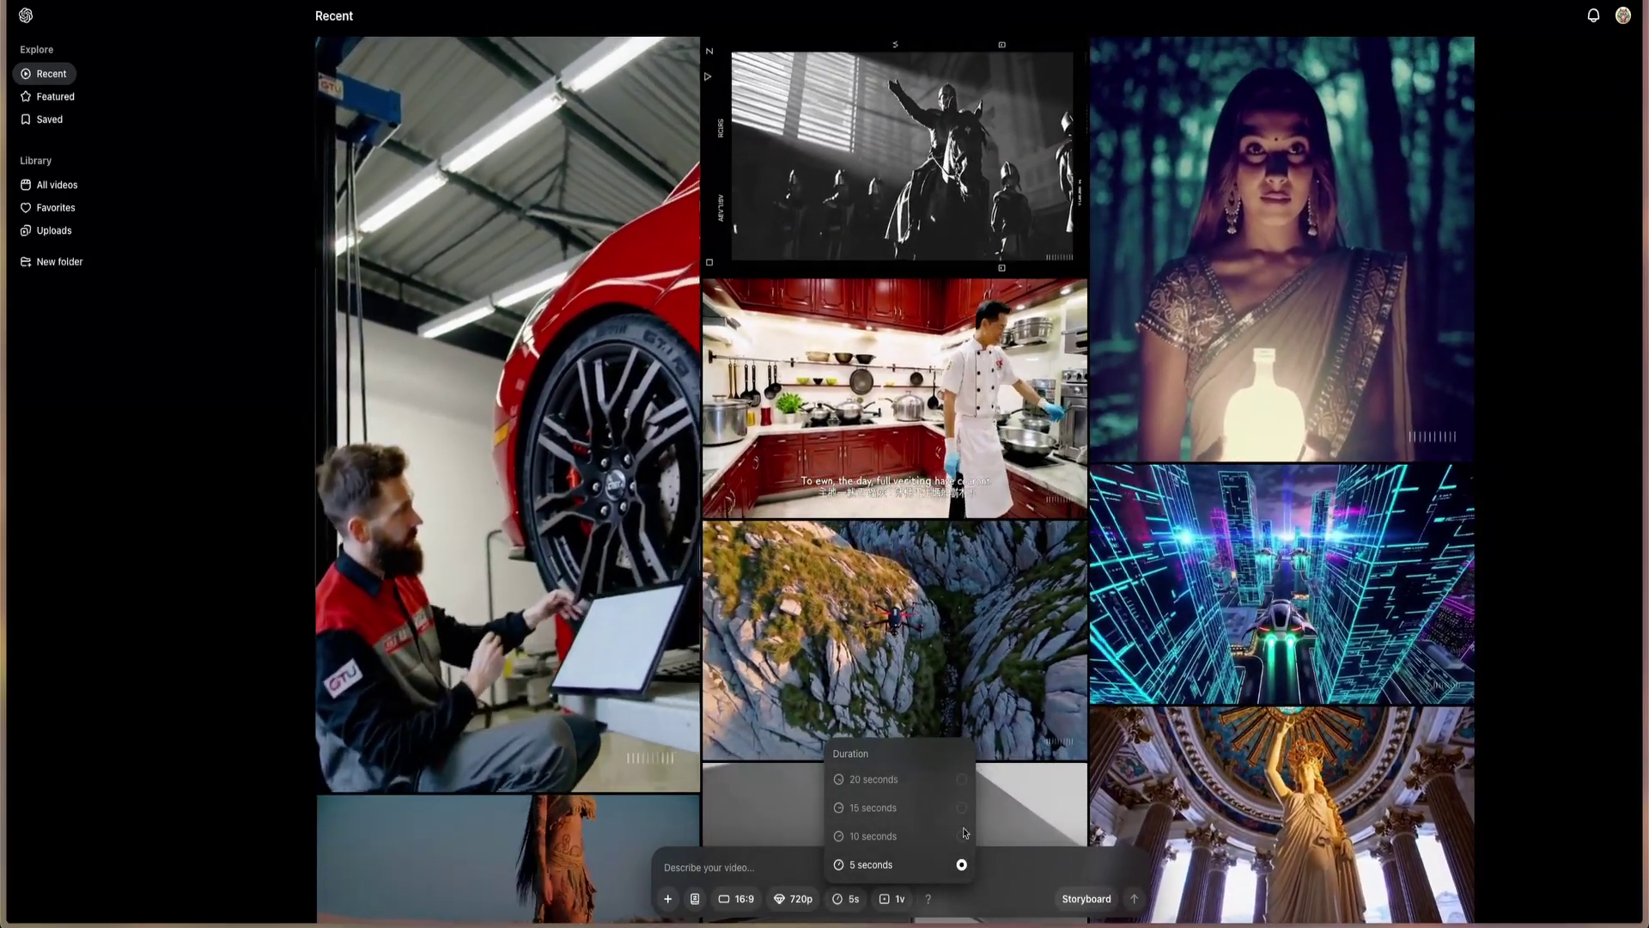
left_click(890, 901)
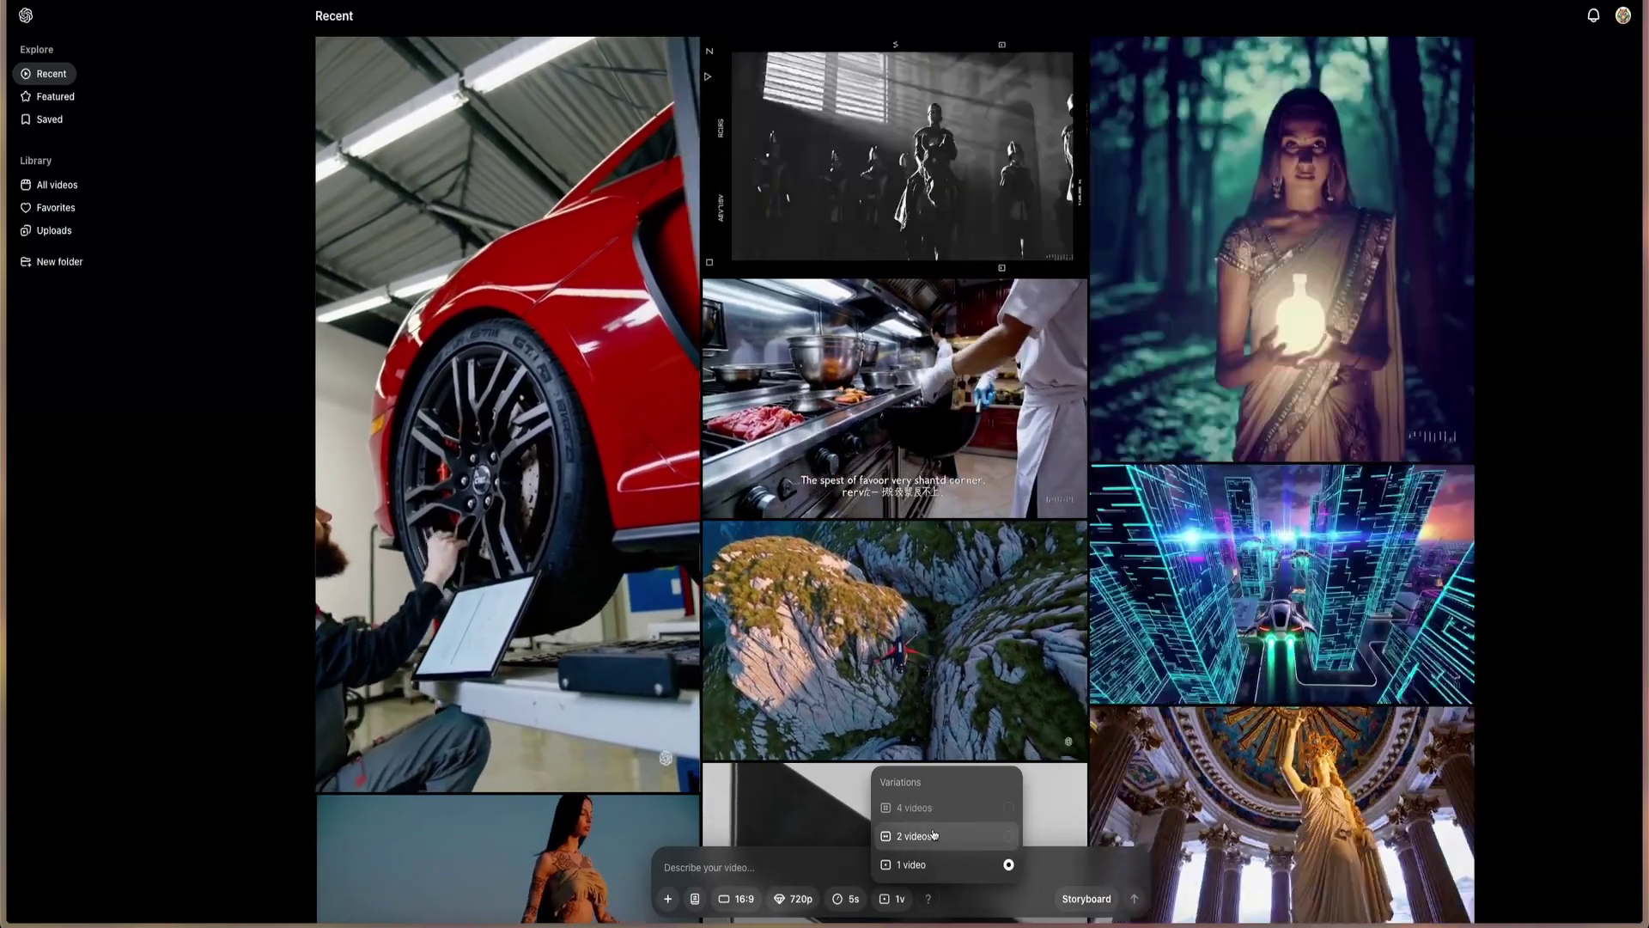
left_click(935, 835)
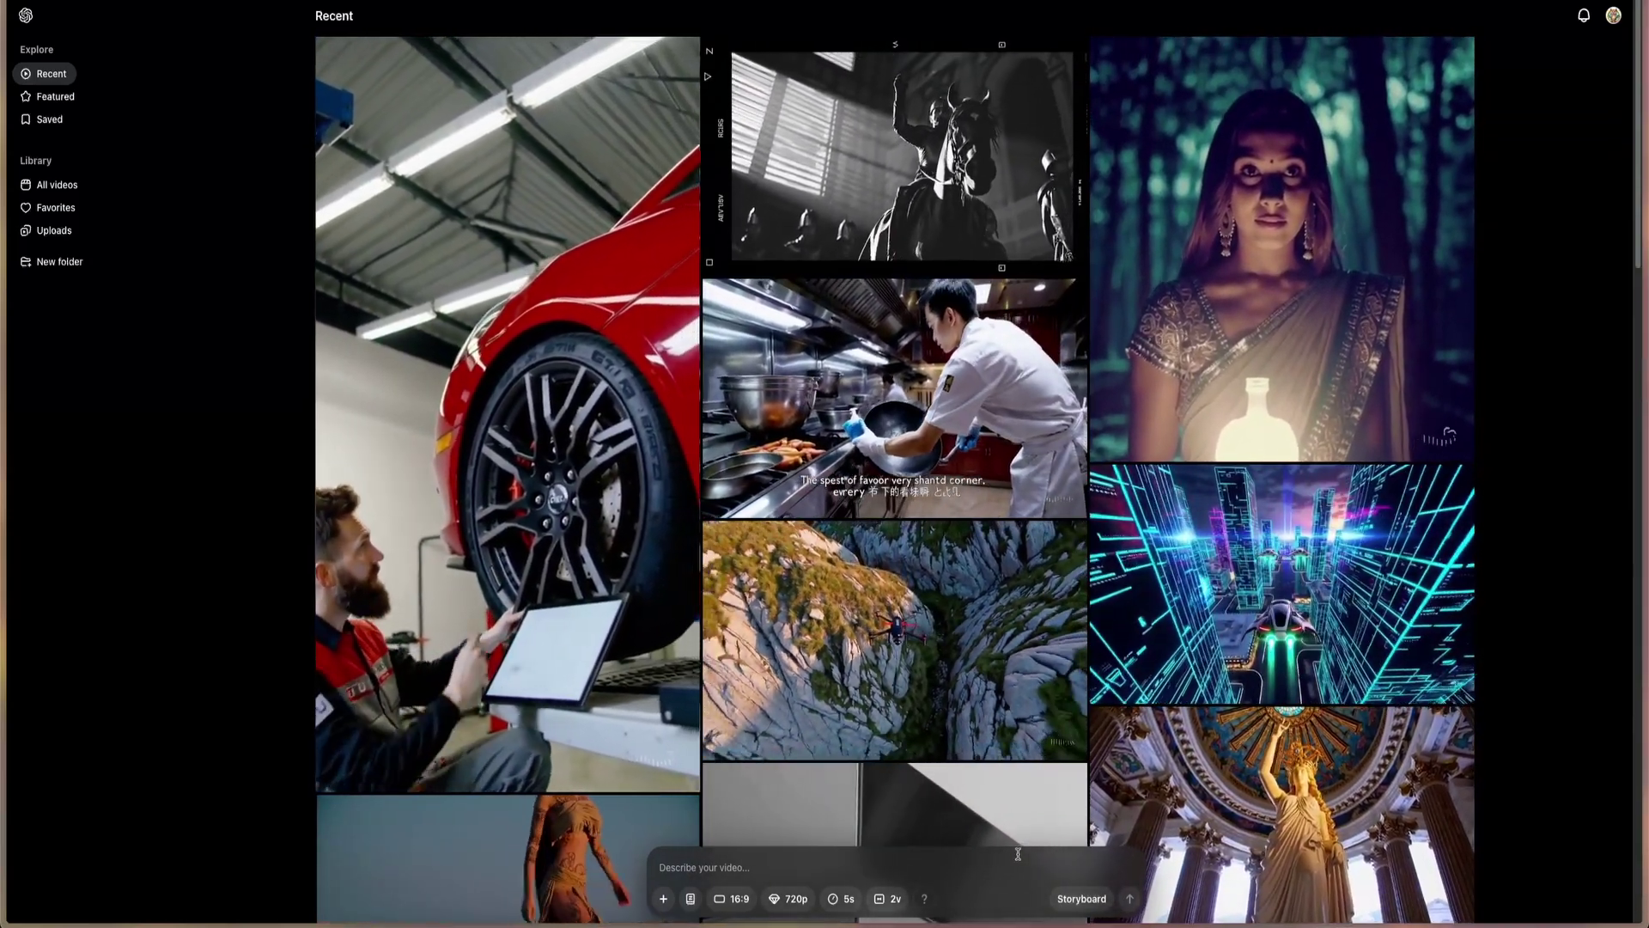
- Open the Storyboard tool and continue past its introduction to the storyboard editor
left_click(1081, 897)
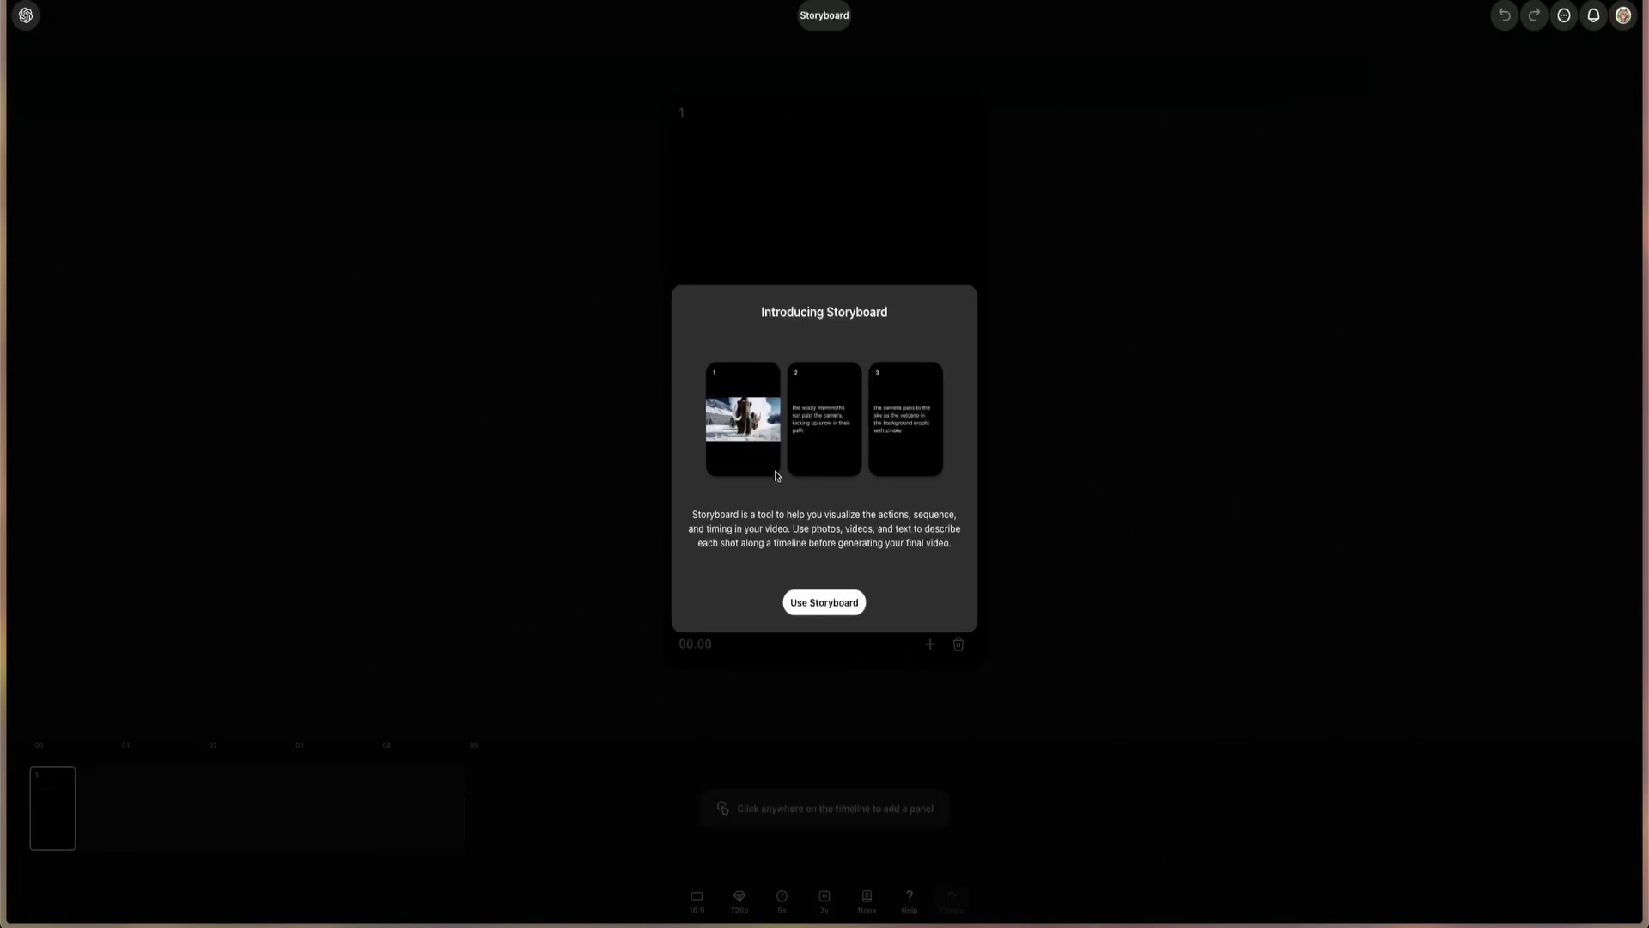
left_click(826, 602)
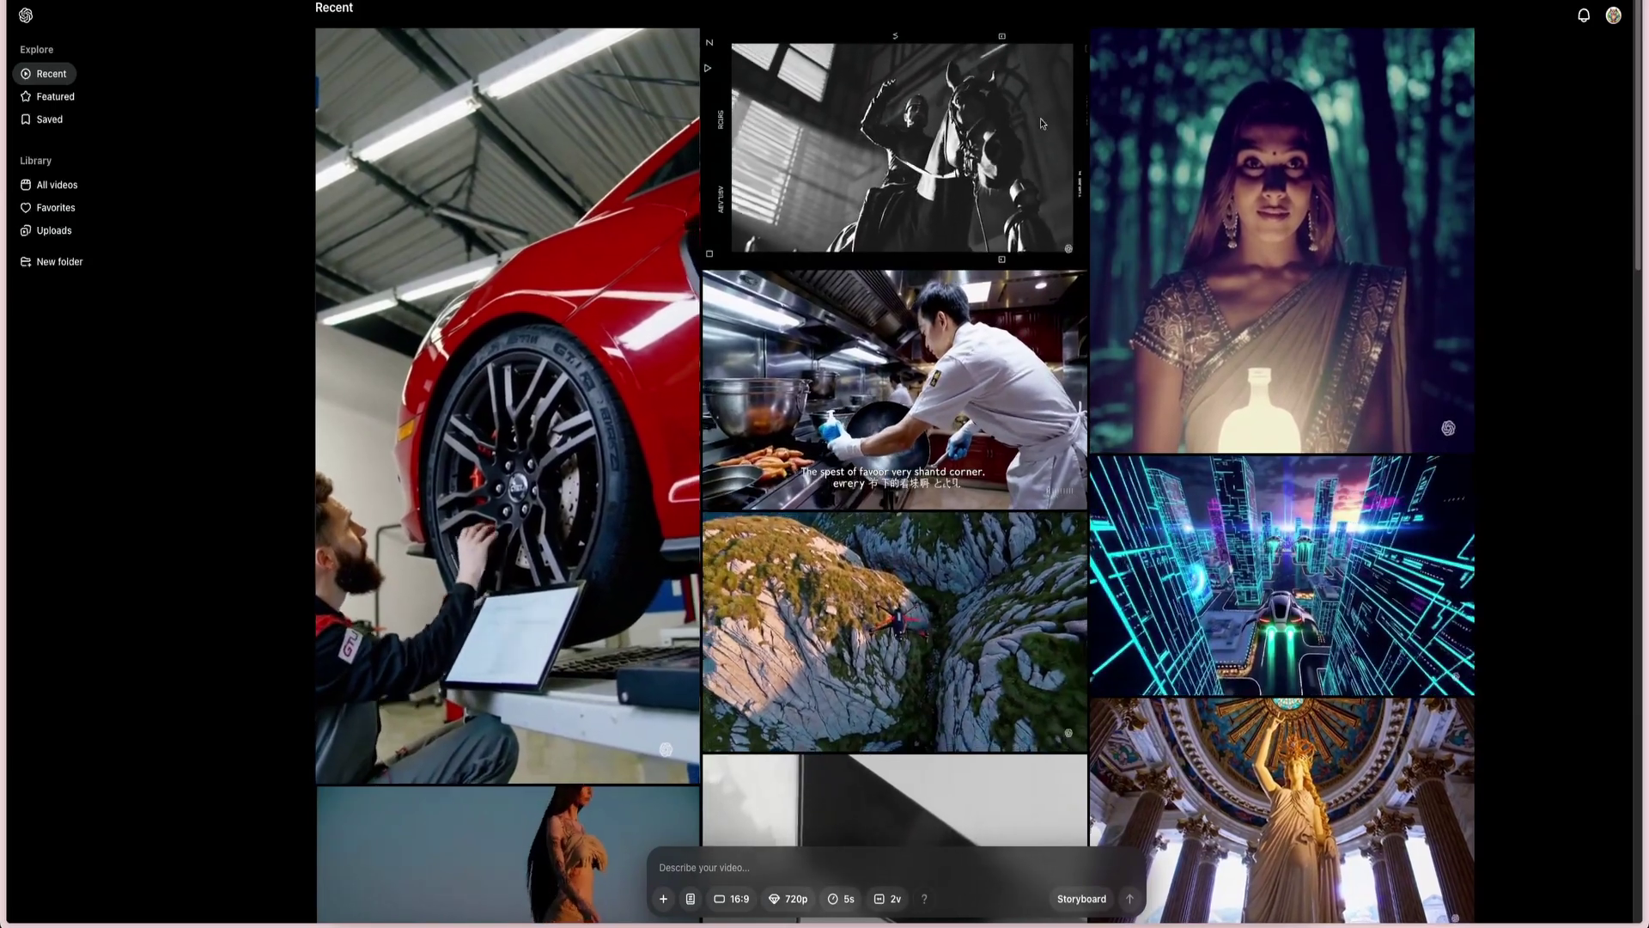
- Enter a prompt for an ultra-realistic video of a playful cat in a white bathtub pawing at a colorful bouncing ball, and review its wording
left_click(740, 866)
type("An ultra-realistic video of a playful cat in a white bathtub, chasing and pawing at a colorful bouncing ball. The scene is lit with soft, natural lighting, highlighting the cat's smooth fur and the shiny surface of the bathtub. The ball bounces energetically as the cat swats at it with excitement, creating small ripples on the tub's dry surface. The background is minimalistic, focusing entirely on the cat's lively actions and the dynamic movement of the ball")
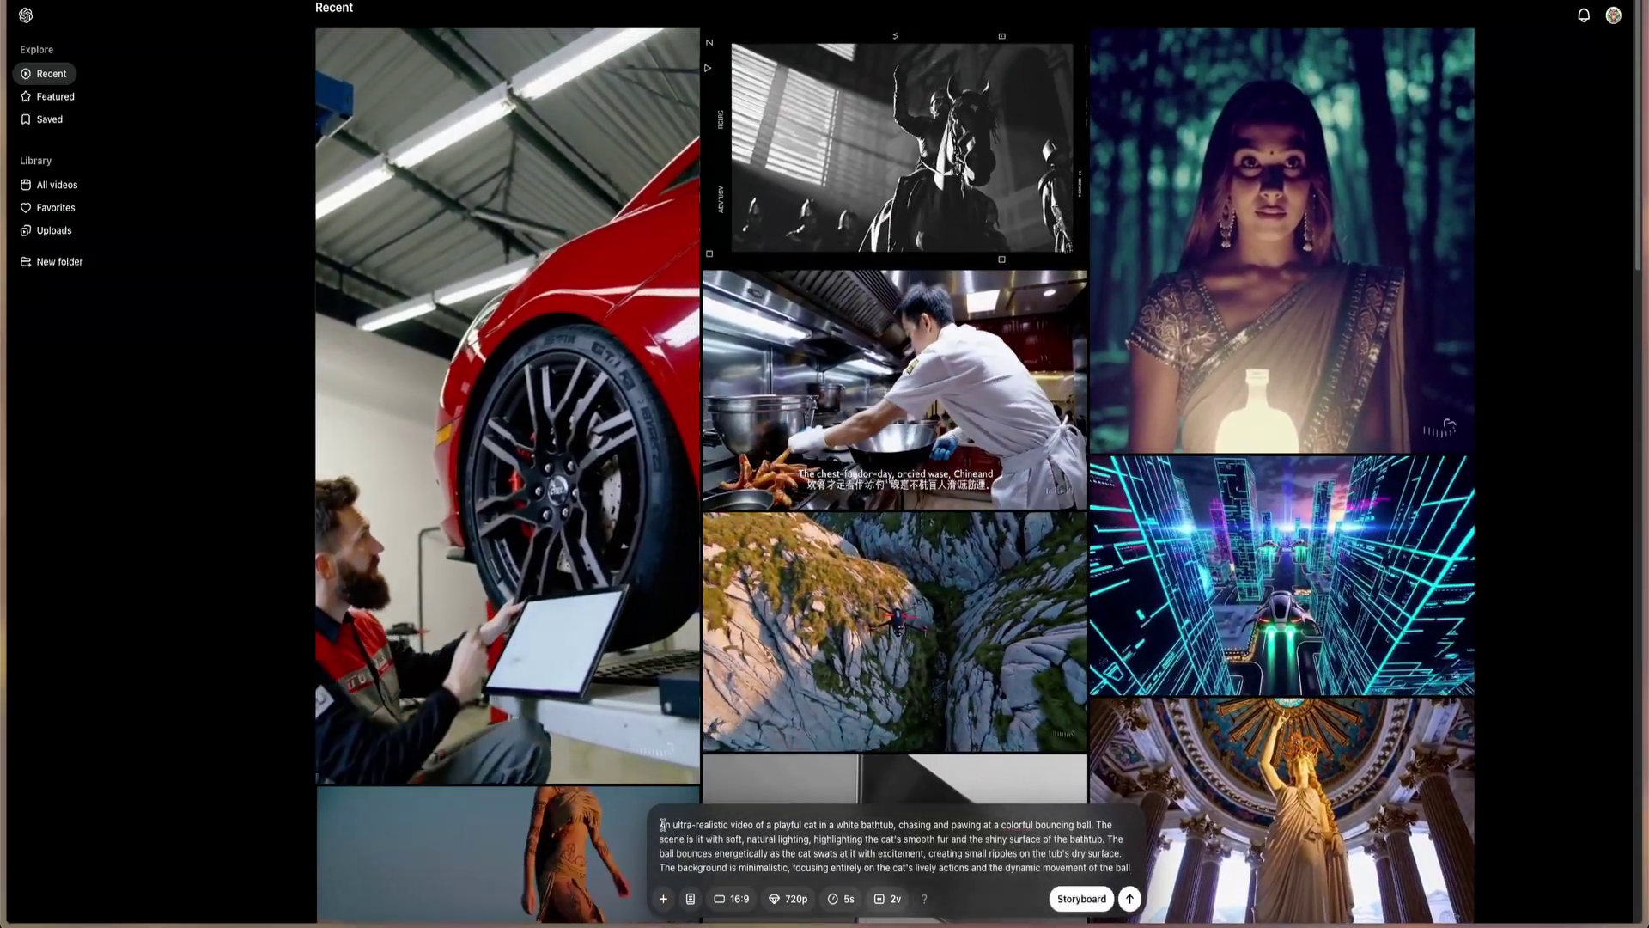
left_click_drag(788, 833, 850, 832)
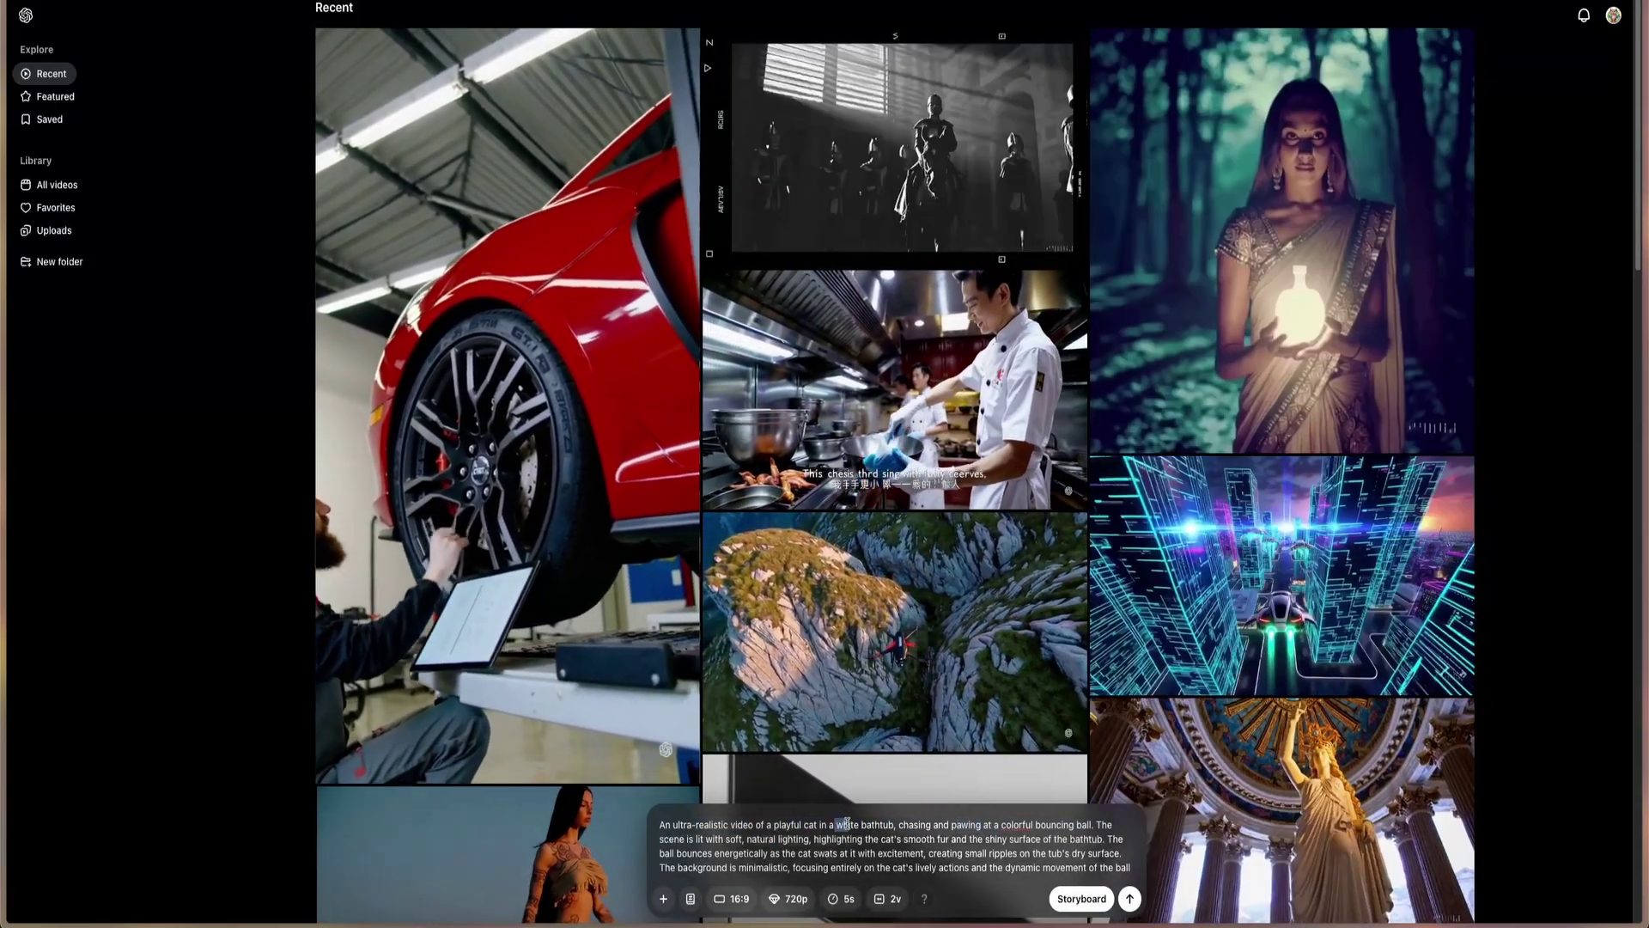
double_click(846, 824)
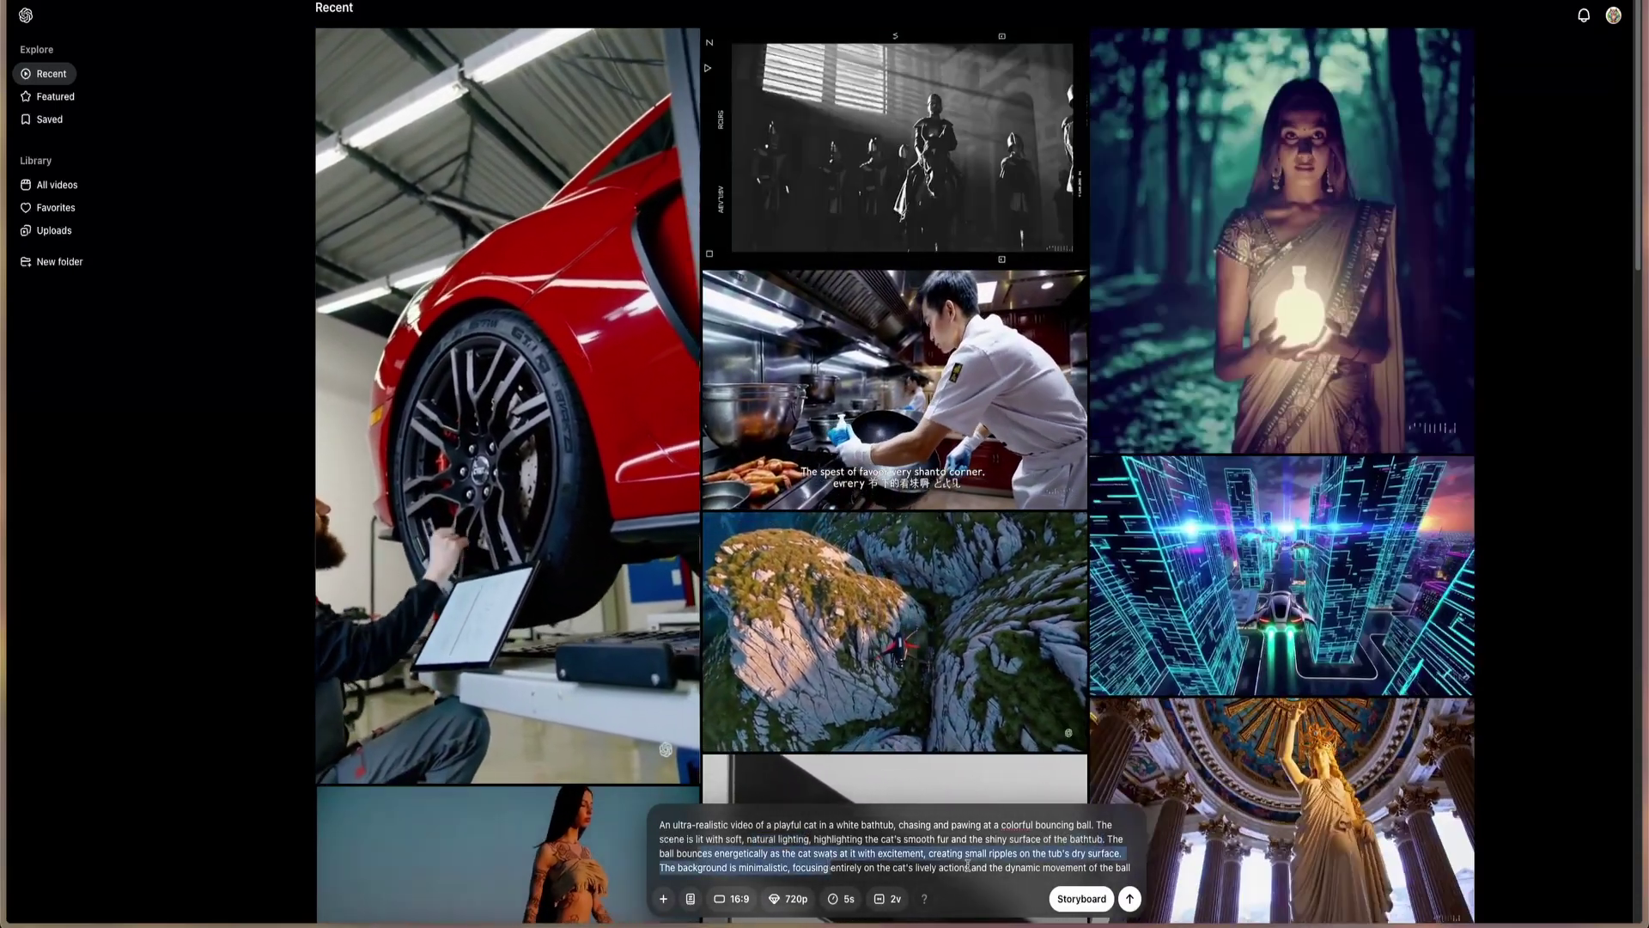
left_click(932, 867)
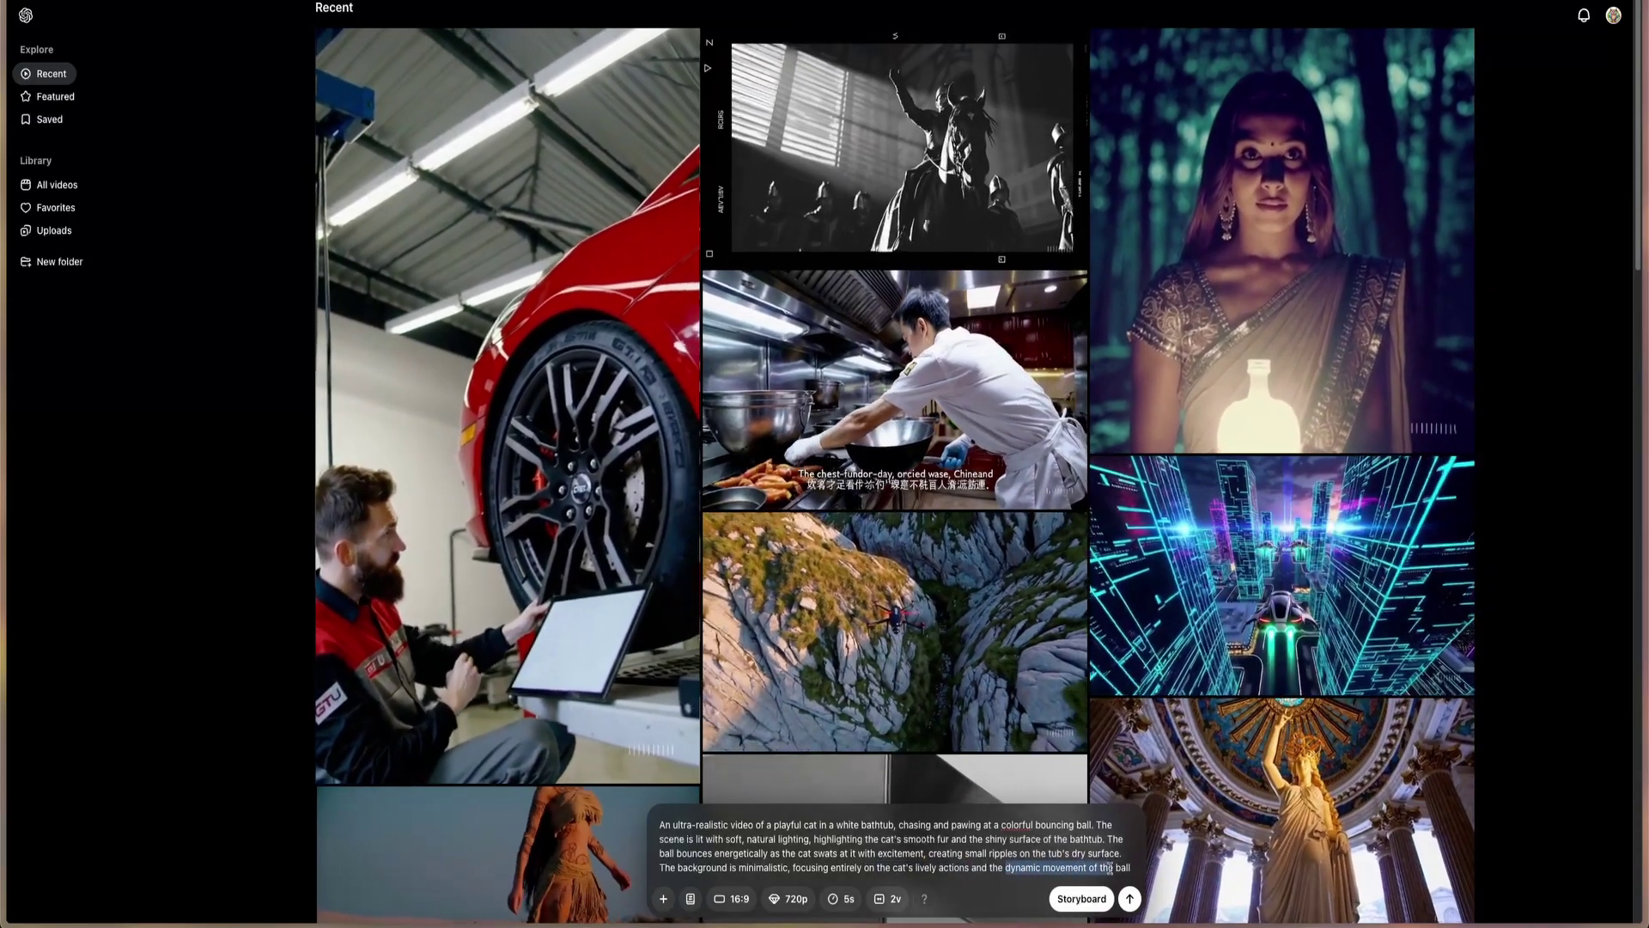
left_click_drag(1108, 867, 1115, 869)
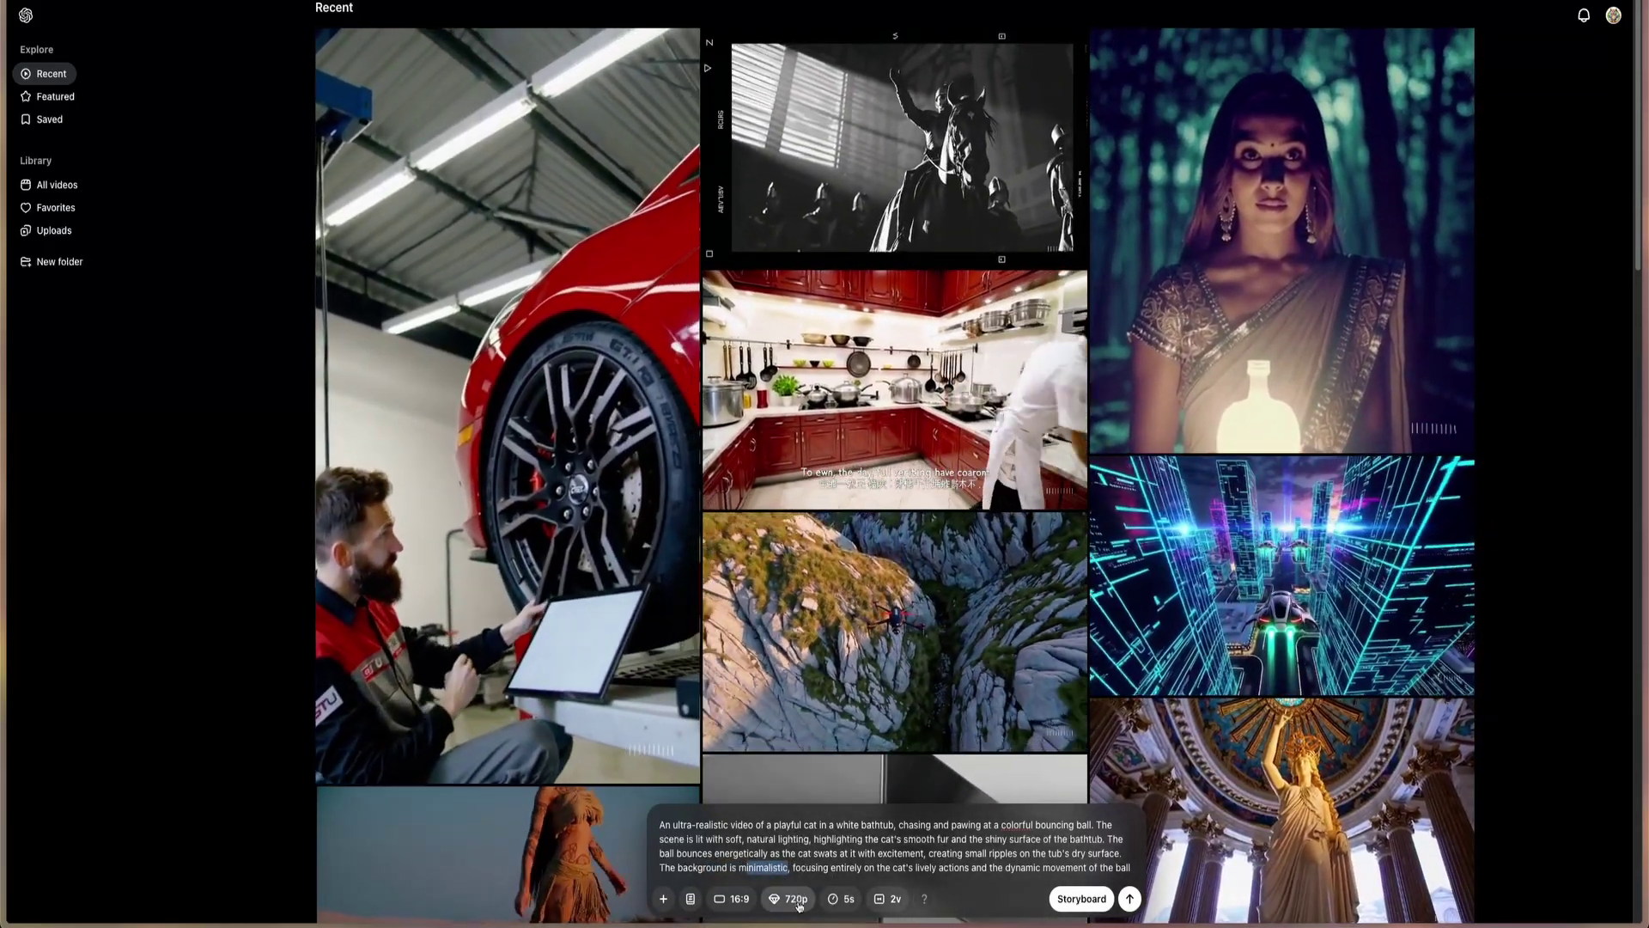
- Set the resolution to 480p and submit the cat video prompt for generation
left_click(796, 899)
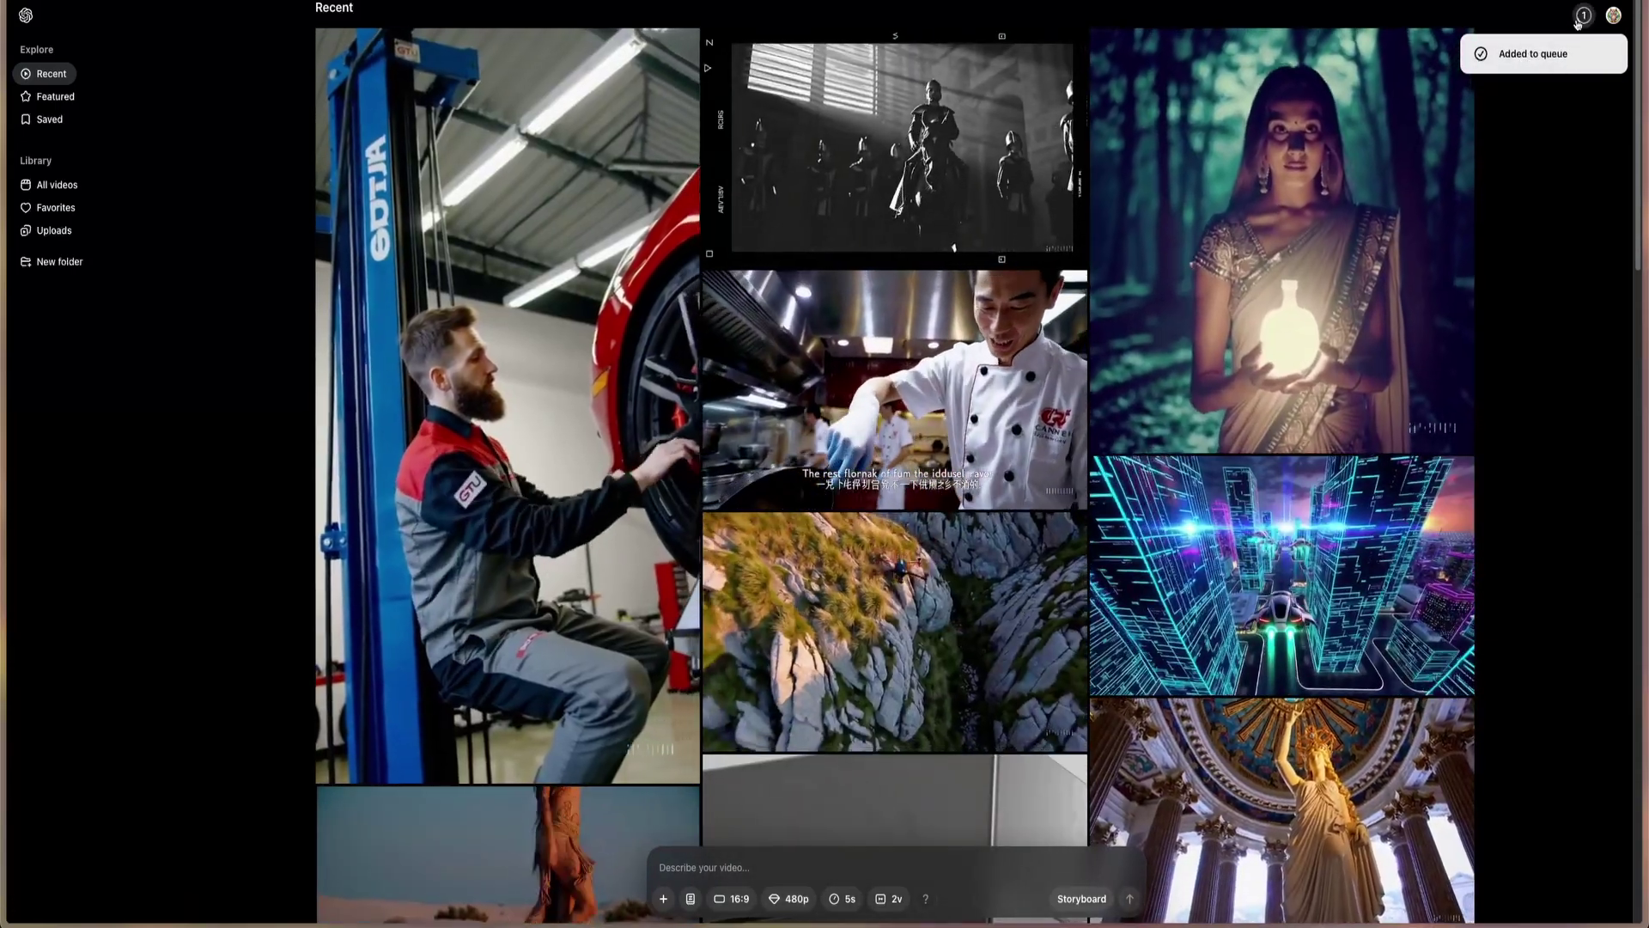
left_click(1555, 56)
left_click(1552, 63)
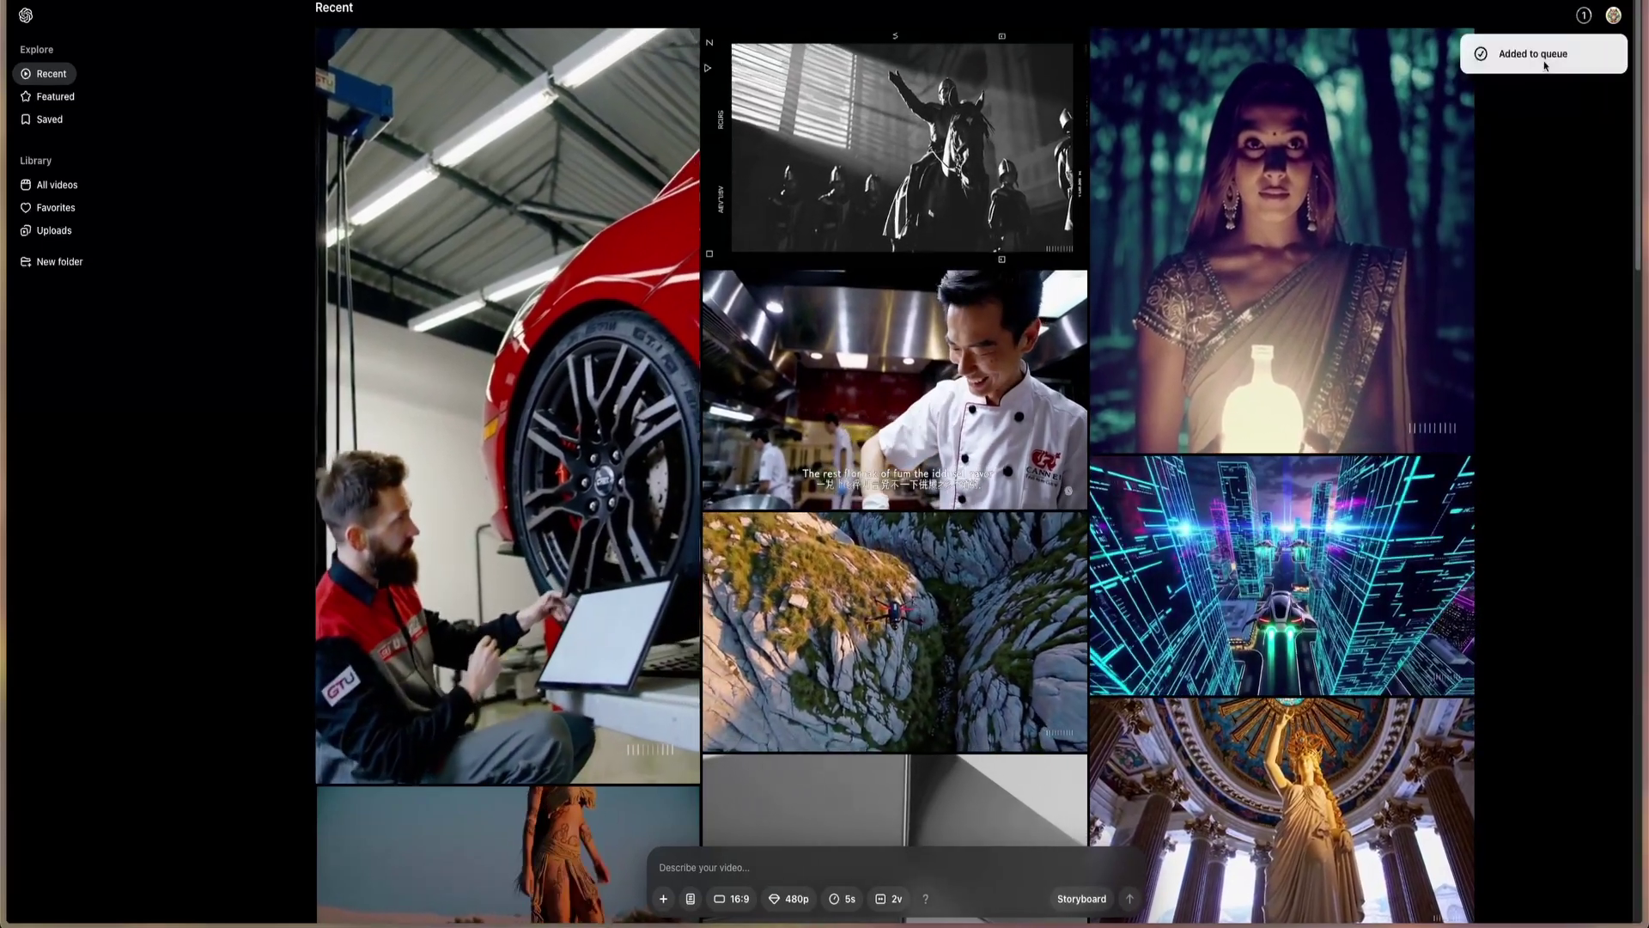